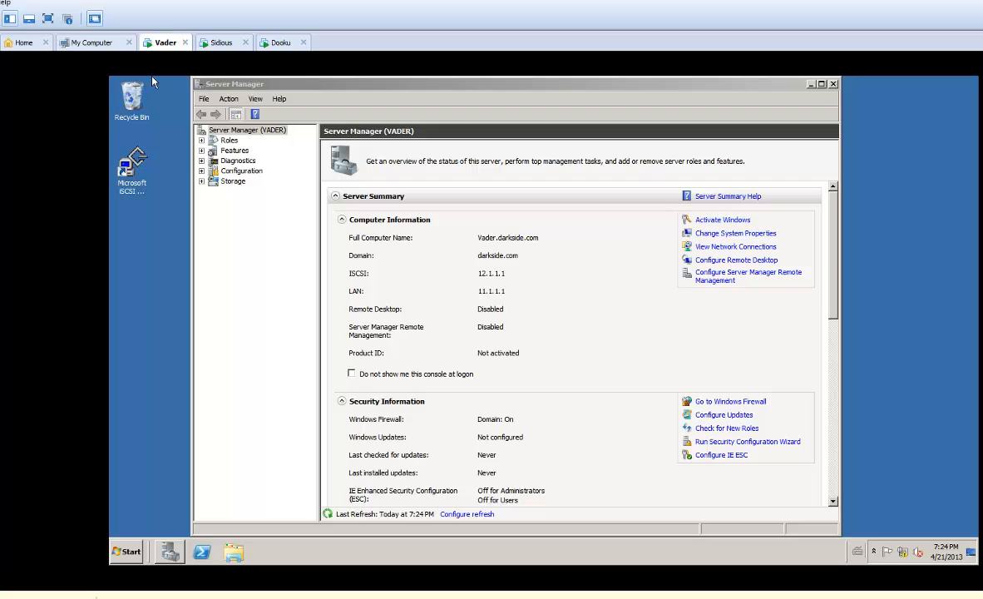
Step: View the desktops of the Sidious and Dooku virtual machines and return to Vader
{"action": "left_click", "coordinate": [221, 45]}
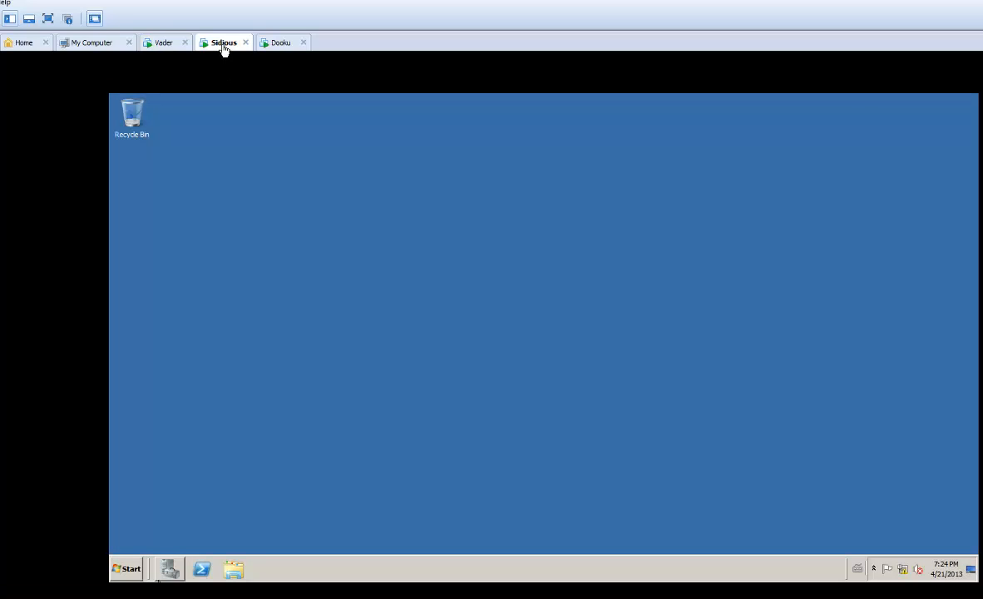
{"action": "left_click", "coordinate": [280, 45]}
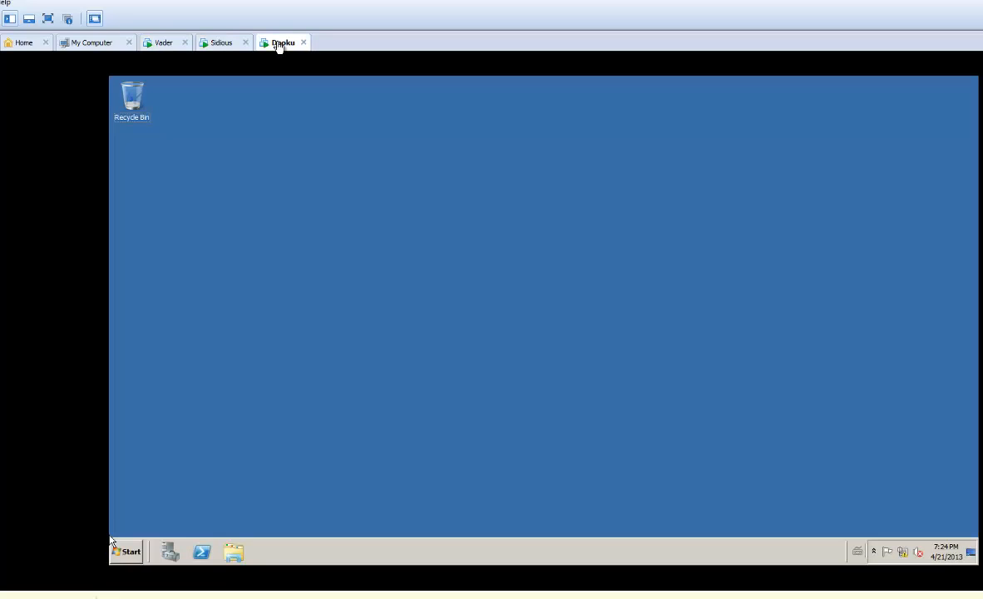
{"action": "left_click", "coordinate": [174, 45]}
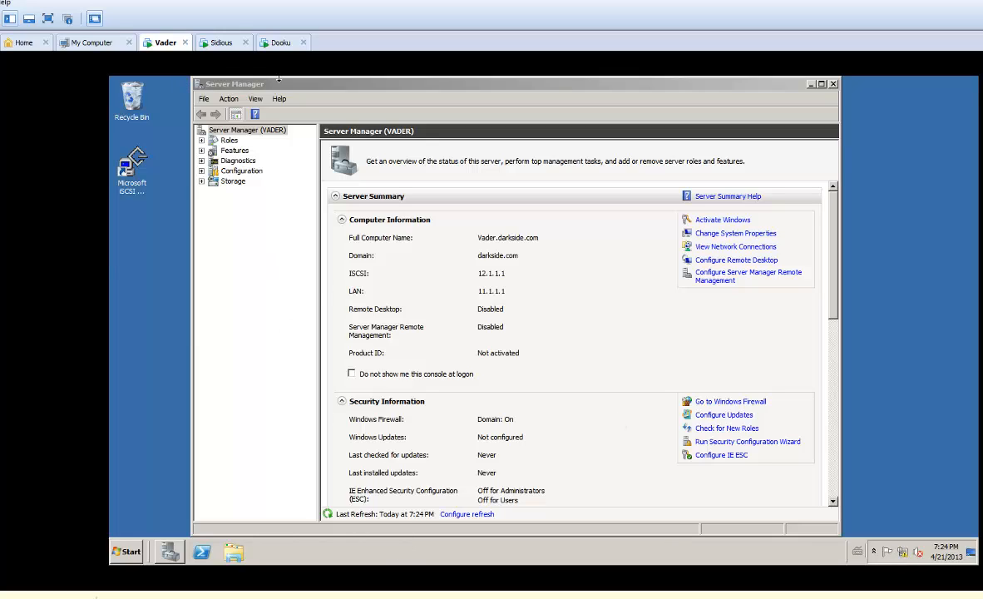
Step: Open the network adapter list on Vader and examine its ISCSI and LAN connections
{"action": "right_click", "coordinate": [907, 557]}
{"action": "left_click", "coordinate": [843, 512]}
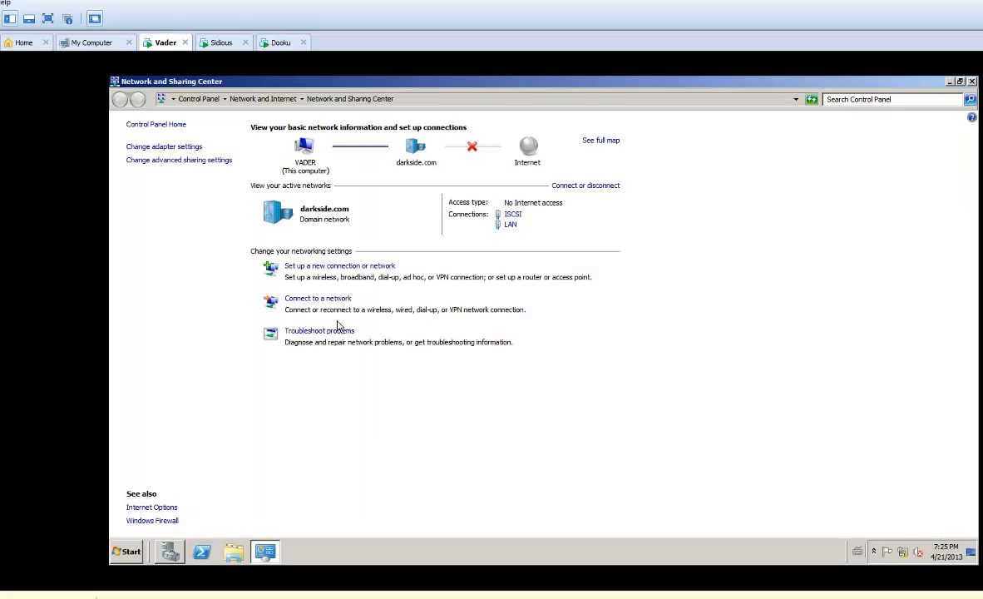
{"action": "left_click", "coordinate": [135, 147]}
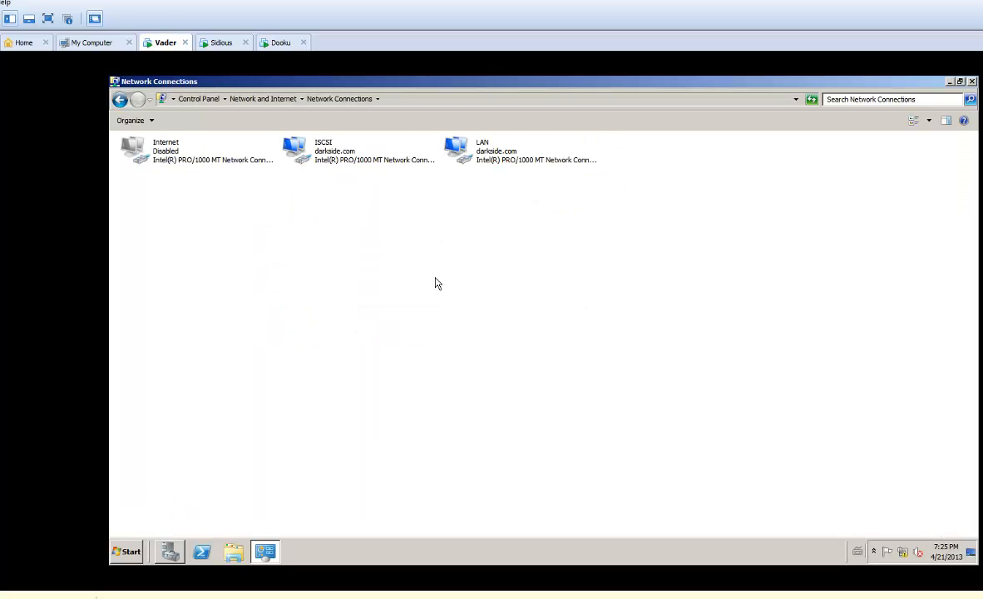
{"action": "left_click", "coordinate": [329, 158]}
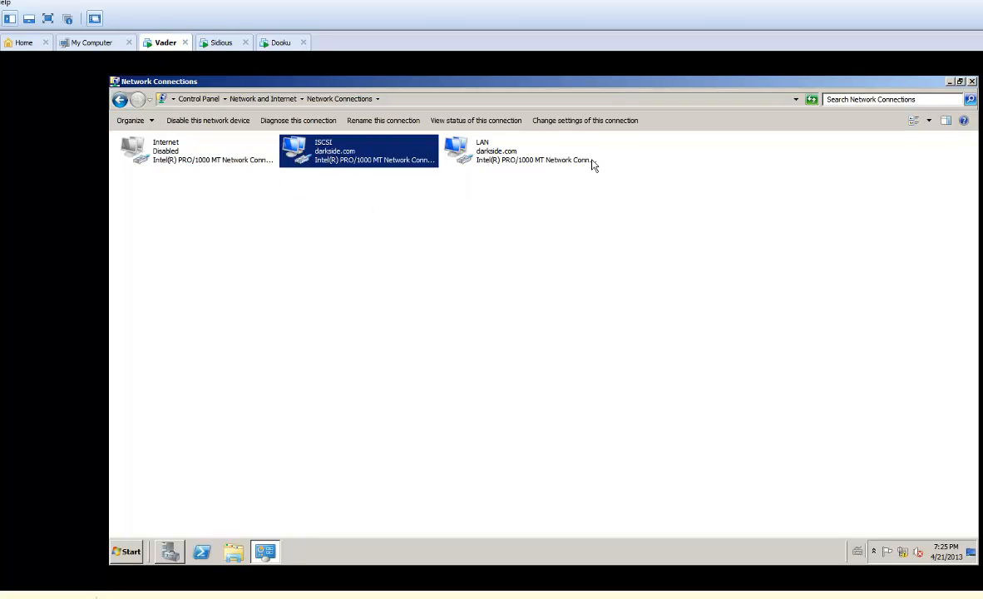
{"action": "left_click", "coordinate": [503, 163]}
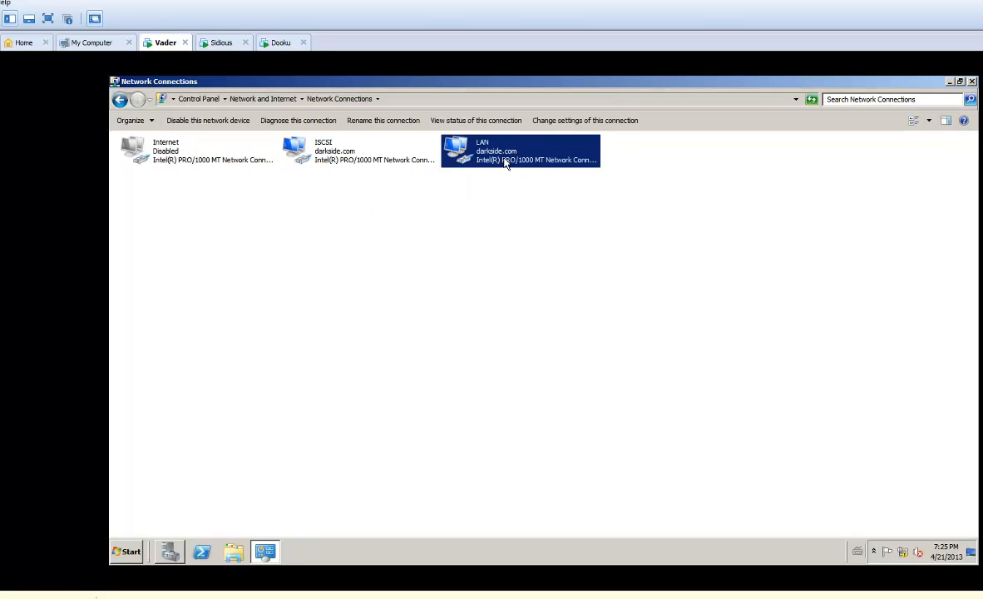
Step: Check the IPv4 settings of Vader's LAN adapter and leave them without making changes
{"action": "right_click", "coordinate": [504, 160]}
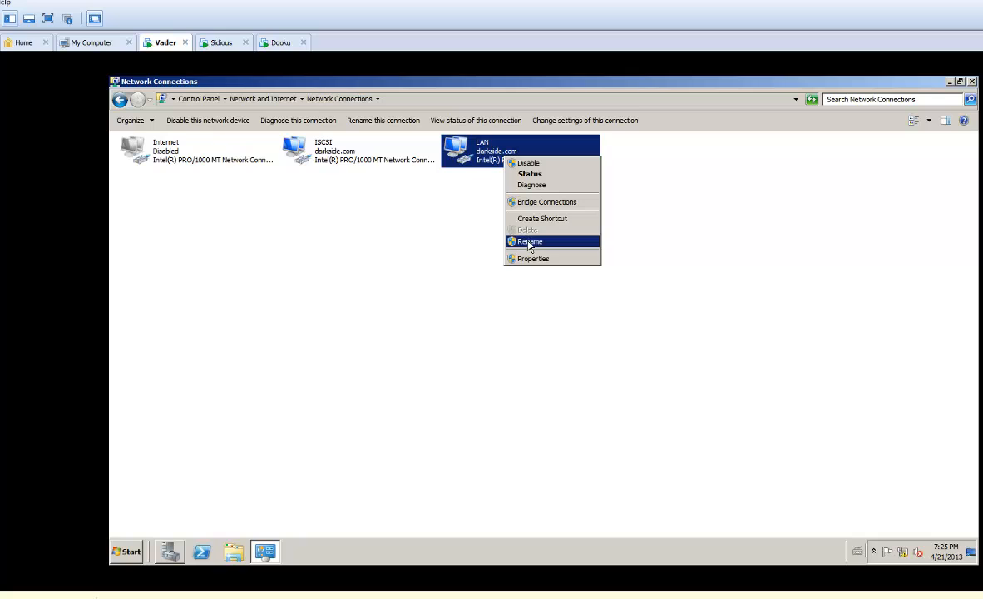
{"action": "left_click", "coordinate": [520, 258]}
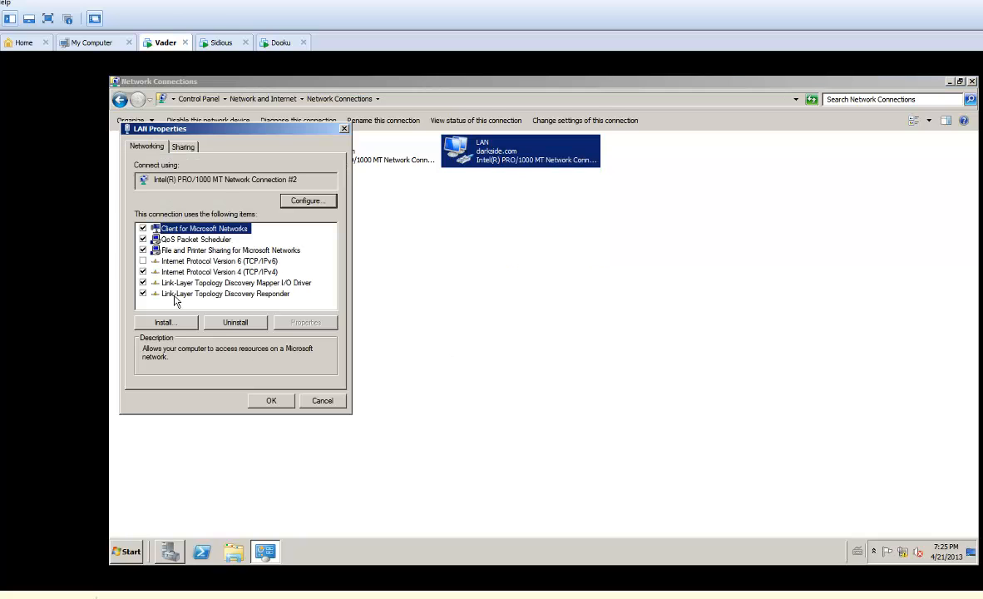
{"action": "double_click", "coordinate": [185, 272]}
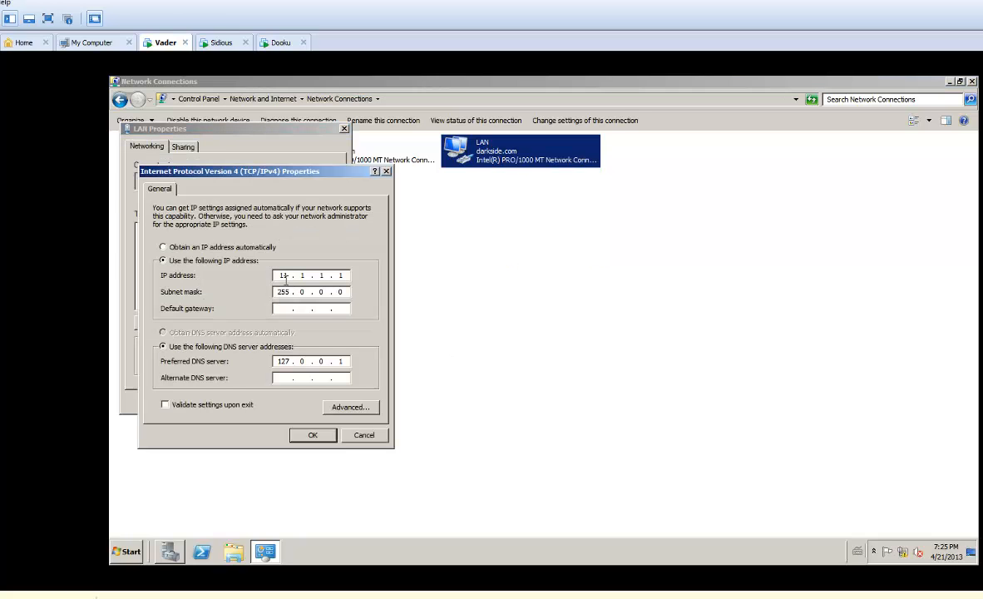
{"action": "left_click", "coordinate": [363, 434]}
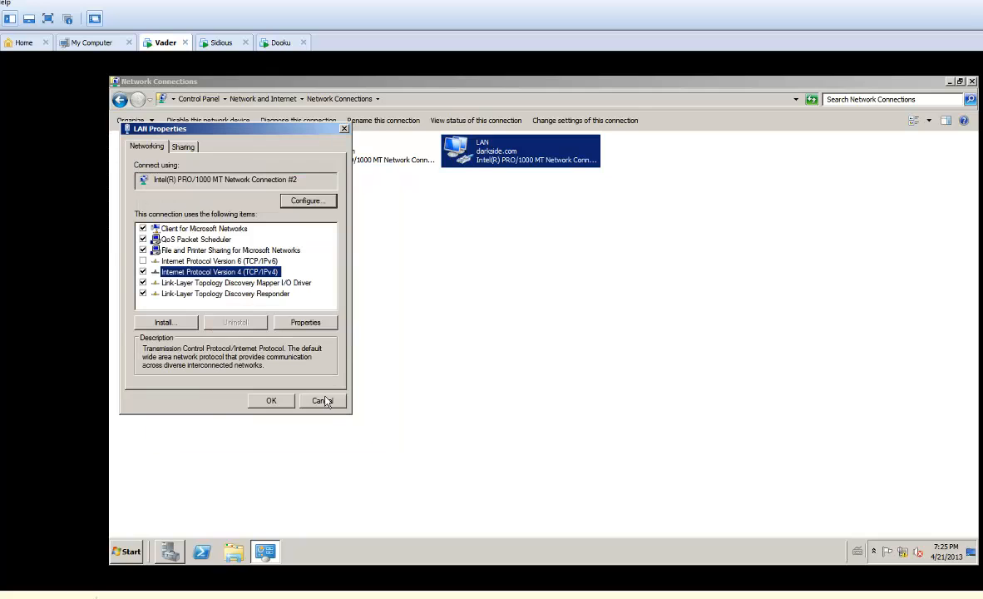
{"action": "left_click", "coordinate": [323, 401]}
Step: Check the IPv4 settings of Vader's ISCSI adapter and leave them without making changes
{"action": "right_click", "coordinate": [325, 157]}
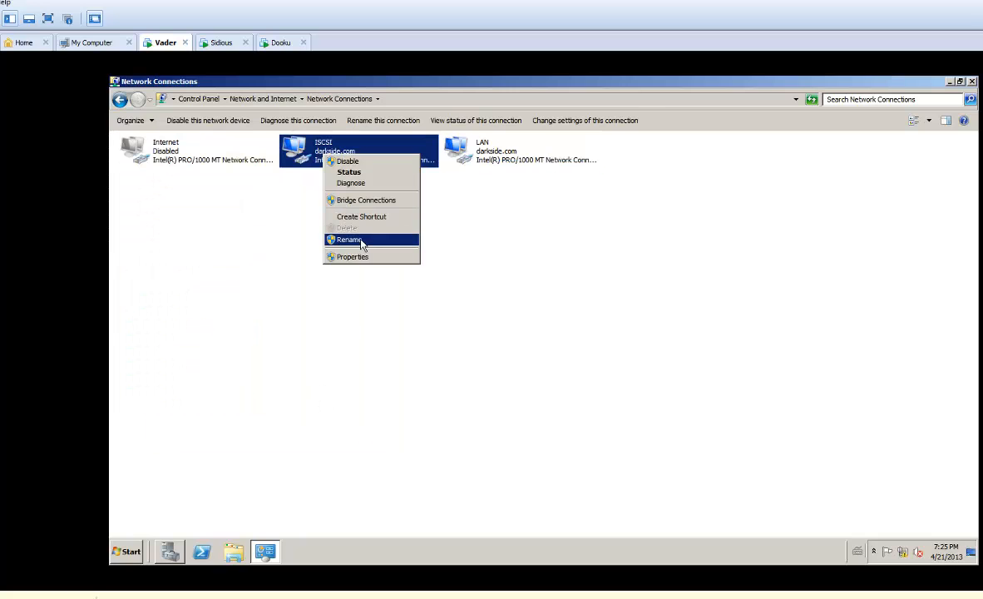
{"action": "left_click", "coordinate": [362, 257]}
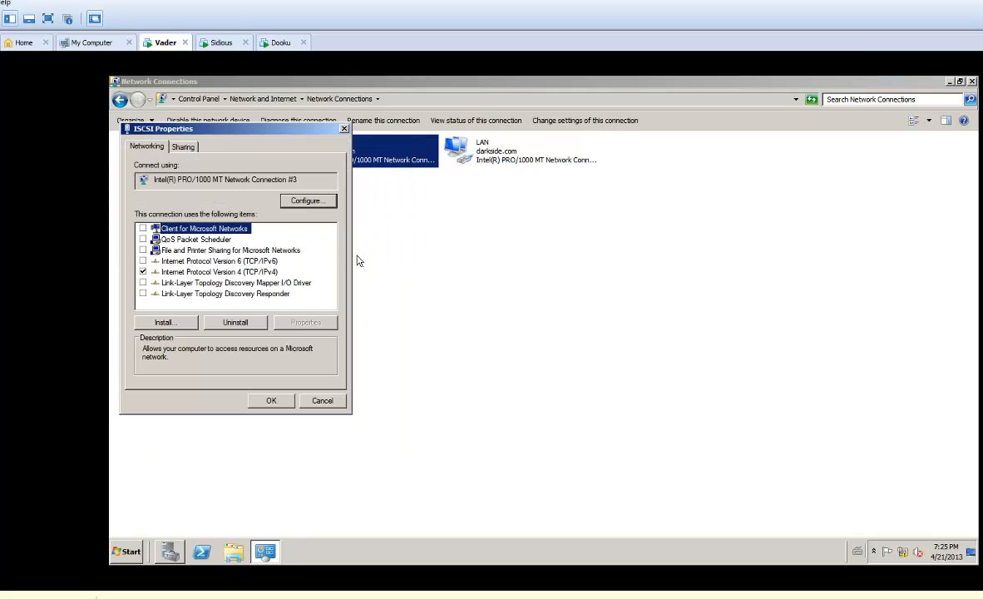
{"action": "double_click", "coordinate": [223, 272]}
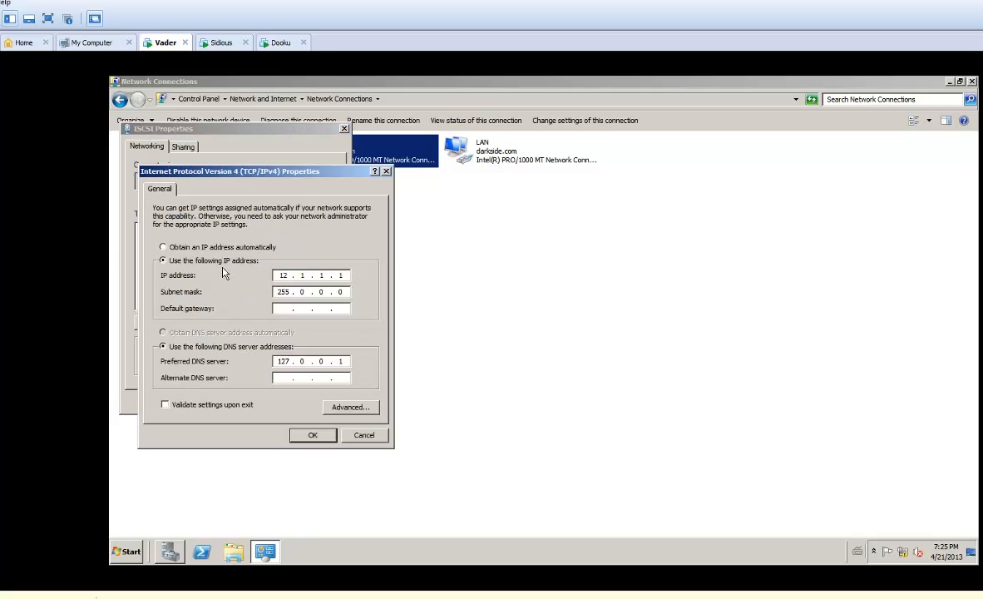
{"action": "left_click", "coordinate": [359, 432]}
{"action": "left_click", "coordinate": [320, 403]}
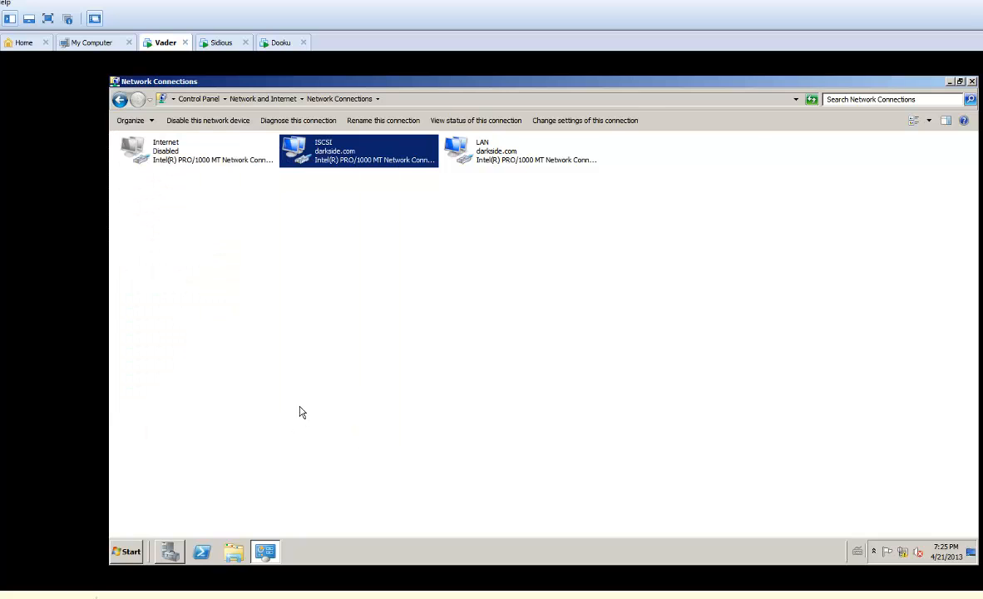
Step: On the Sidious machine, open the network adapter list and examine the LAN, ISCSI, LiveMigration and Local Area Connection 2 adapters
{"action": "left_click", "coordinate": [220, 42]}
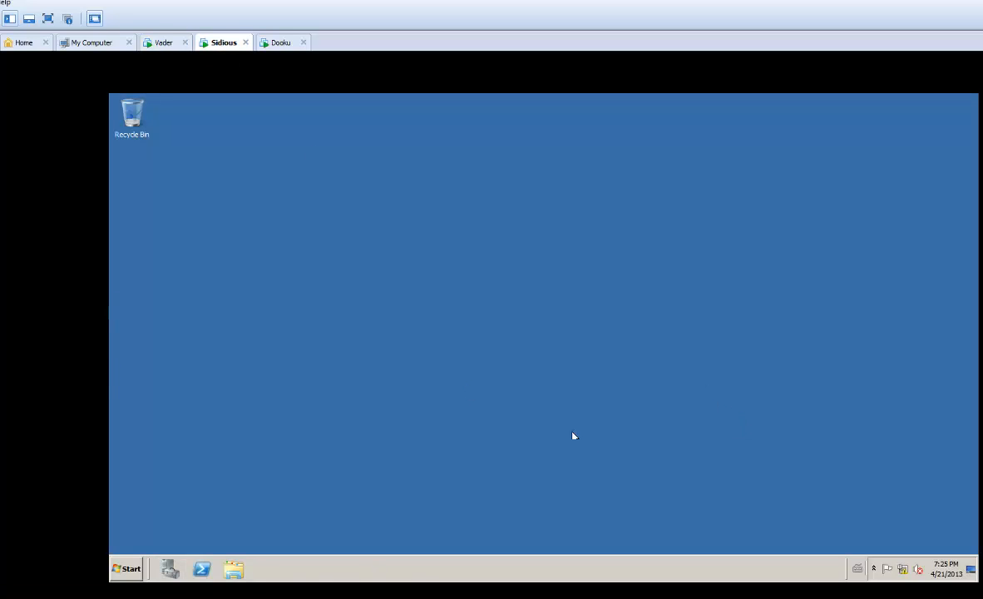
{"action": "right_click", "coordinate": [902, 569]}
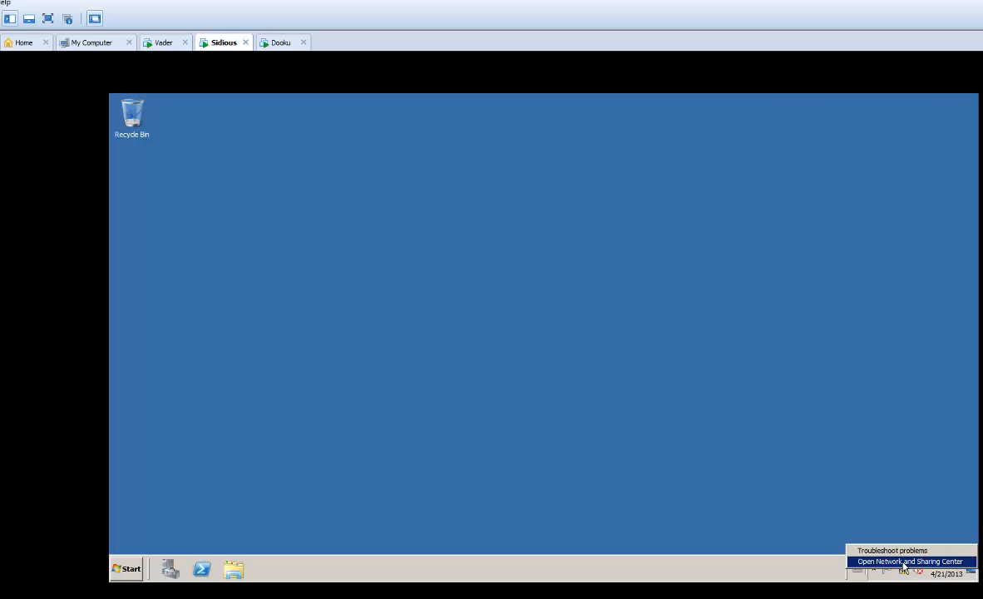
{"action": "left_click", "coordinate": [907, 560]}
{"action": "left_click", "coordinate": [337, 211]}
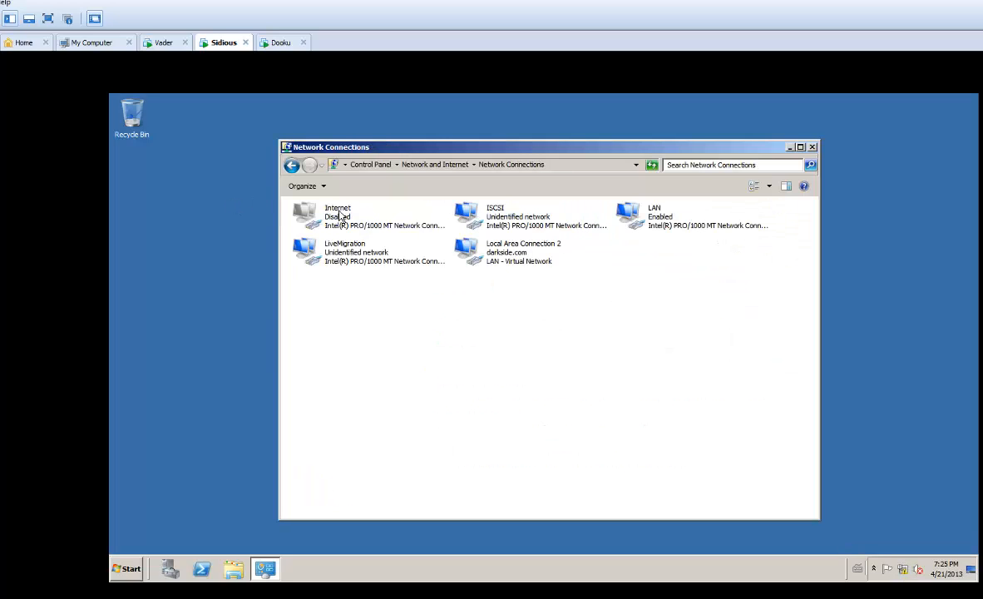
{"action": "left_click", "coordinate": [610, 204]}
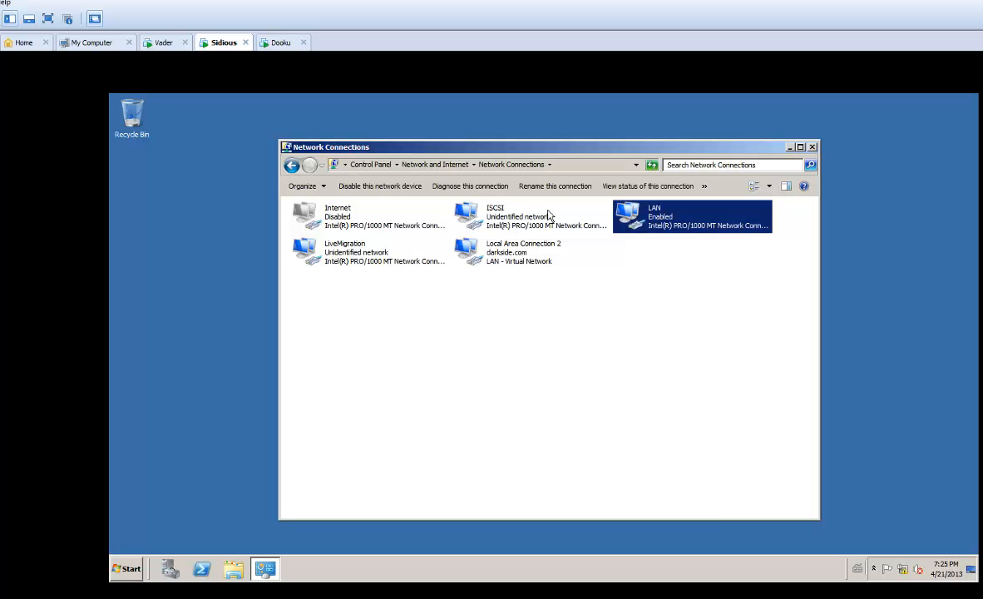
{"action": "left_click", "coordinate": [501, 198]}
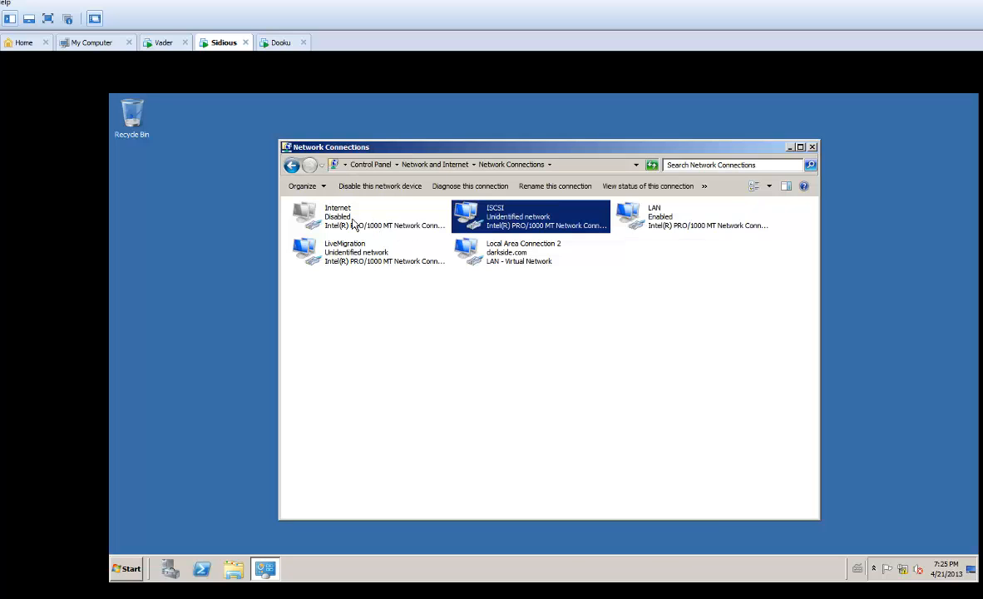
{"action": "left_click", "coordinate": [353, 221]}
{"action": "left_click", "coordinate": [329, 239]}
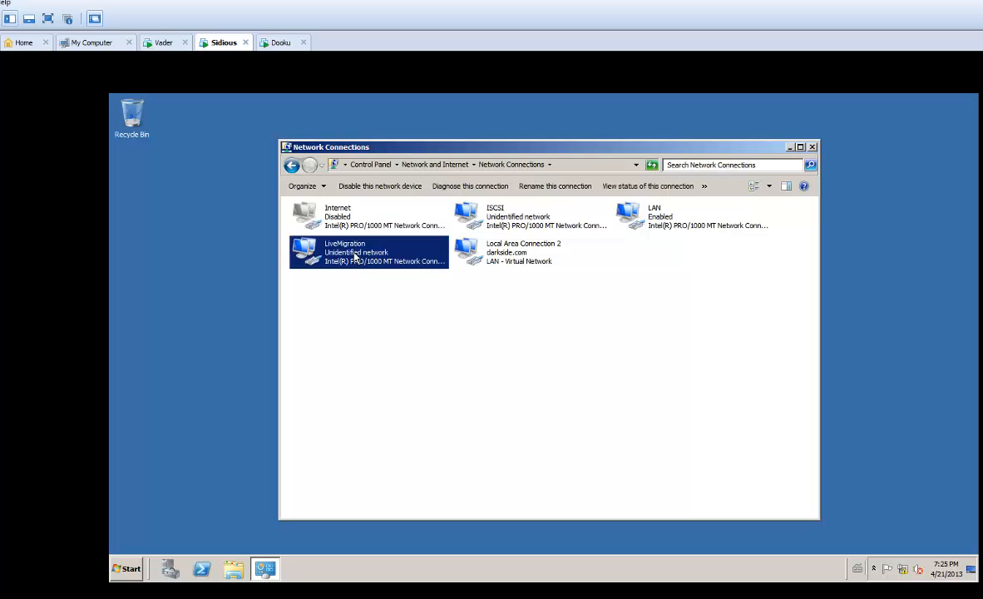
{"action": "left_click", "coordinate": [503, 258]}
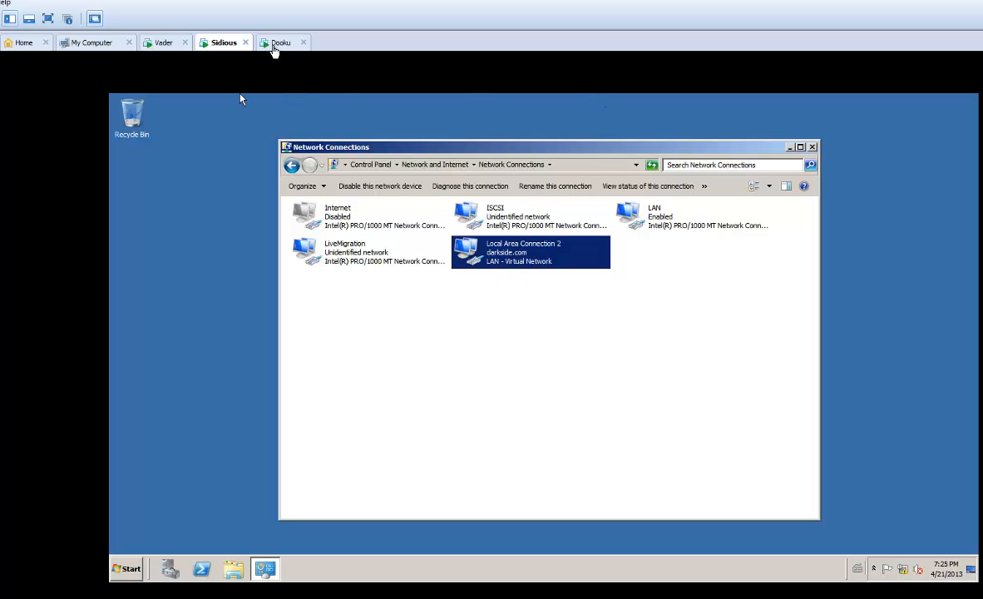
Step: On the Dooku machine, open the network adapter list and examine the LAN, ISCSI and LiveMigration adapters
{"action": "left_click", "coordinate": [275, 43]}
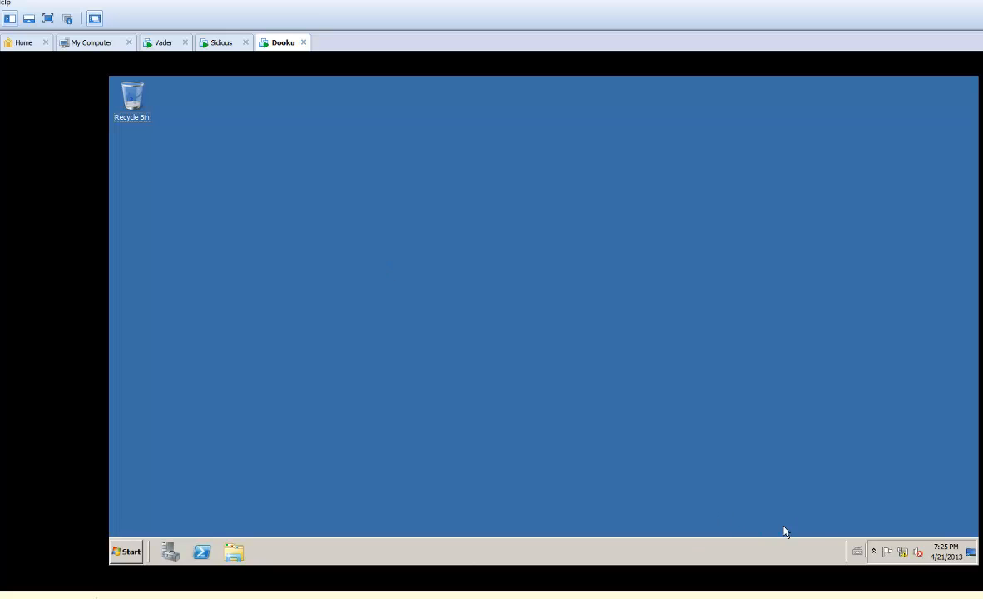
{"action": "right_click", "coordinate": [902, 551]}
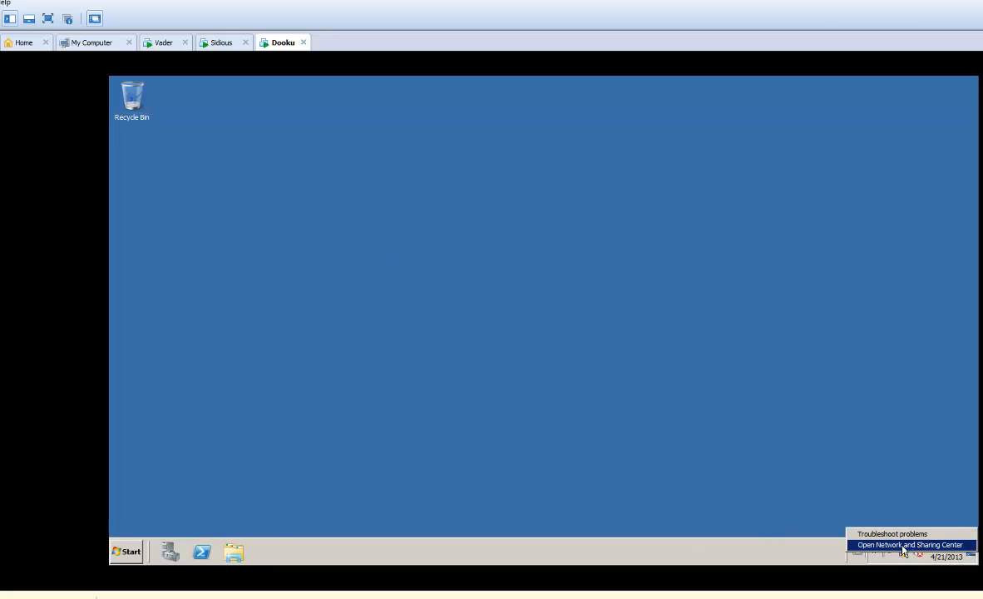
{"action": "left_click", "coordinate": [902, 545]}
{"action": "left_click", "coordinate": [347, 194]}
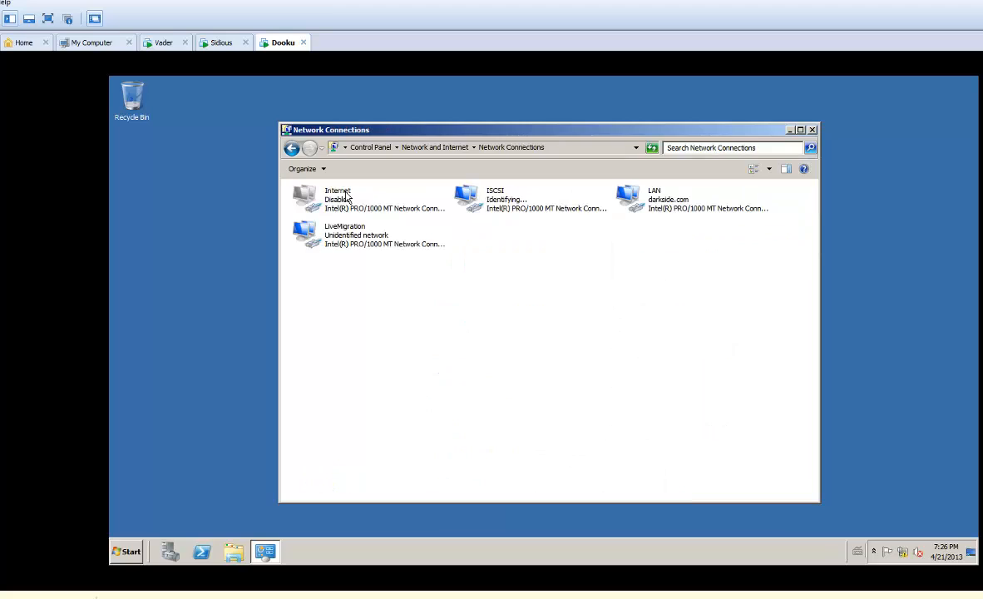
{"action": "left_click", "coordinate": [663, 210]}
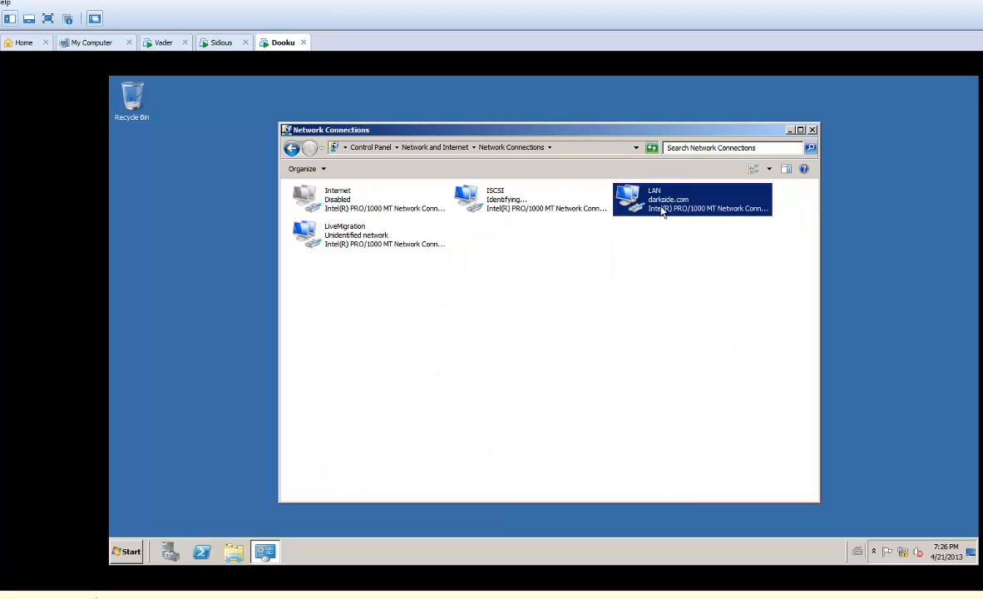
{"action": "left_click", "coordinate": [458, 193]}
{"action": "left_click", "coordinate": [378, 248]}
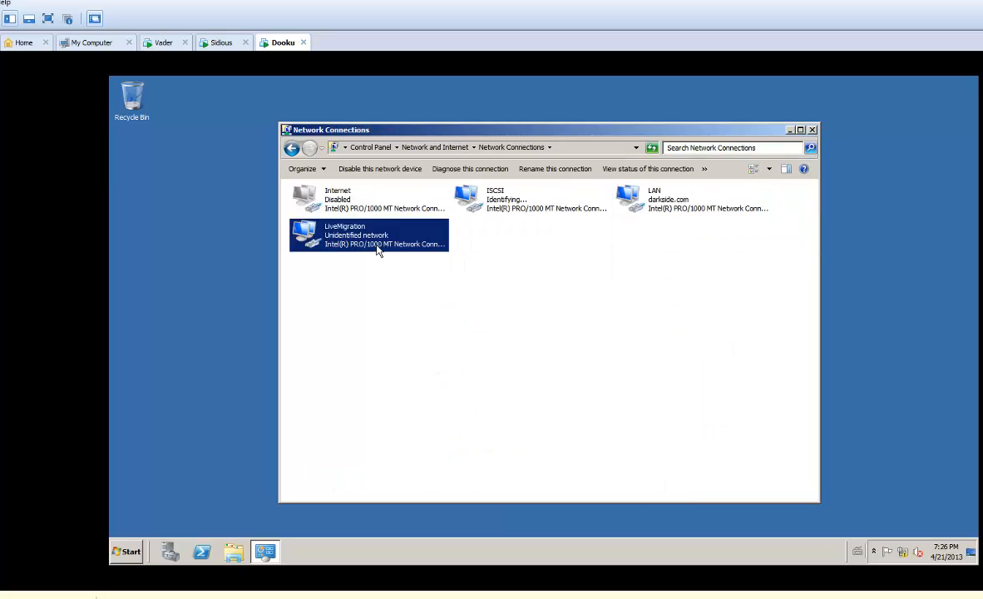
Step: Check the IPv4 settings of Dooku's LiveMigration adapter without changing them and close the network connections window
{"action": "right_click", "coordinate": [374, 244]}
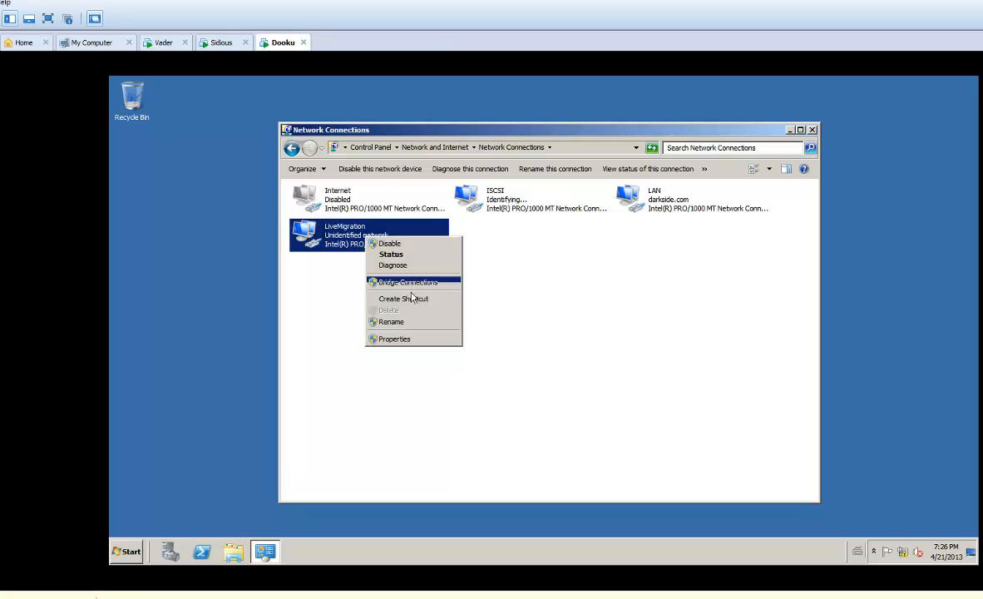
{"action": "left_click", "coordinate": [387, 315]}
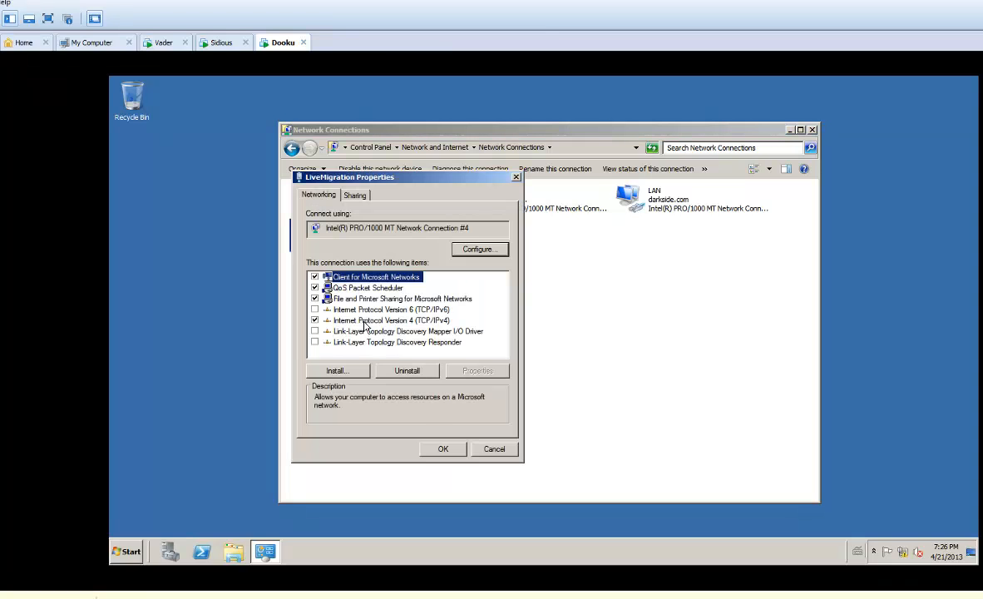
{"action": "double_click", "coordinate": [338, 301]}
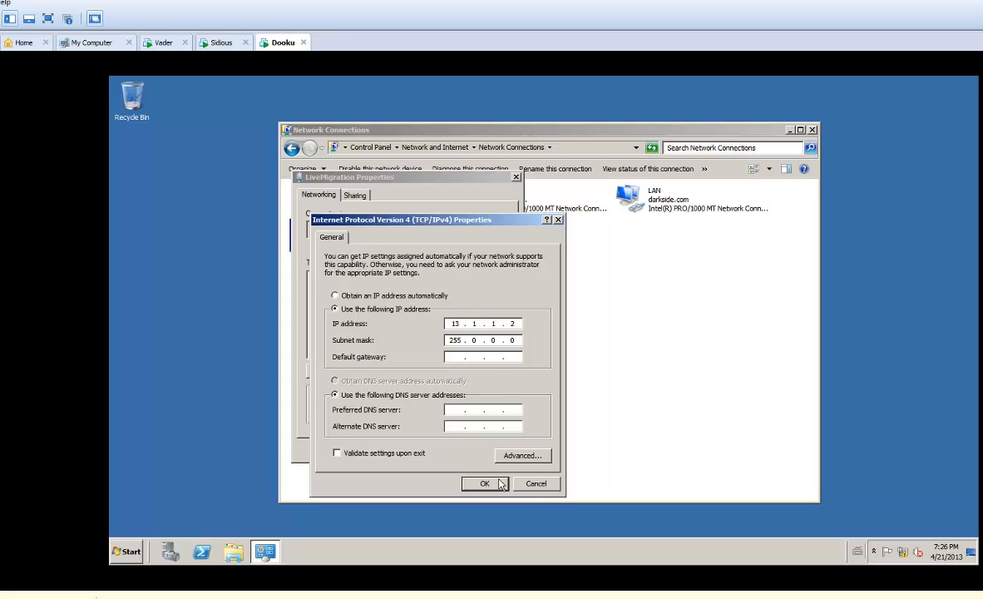
{"action": "left_click", "coordinate": [529, 484]}
{"action": "left_click", "coordinate": [484, 451]}
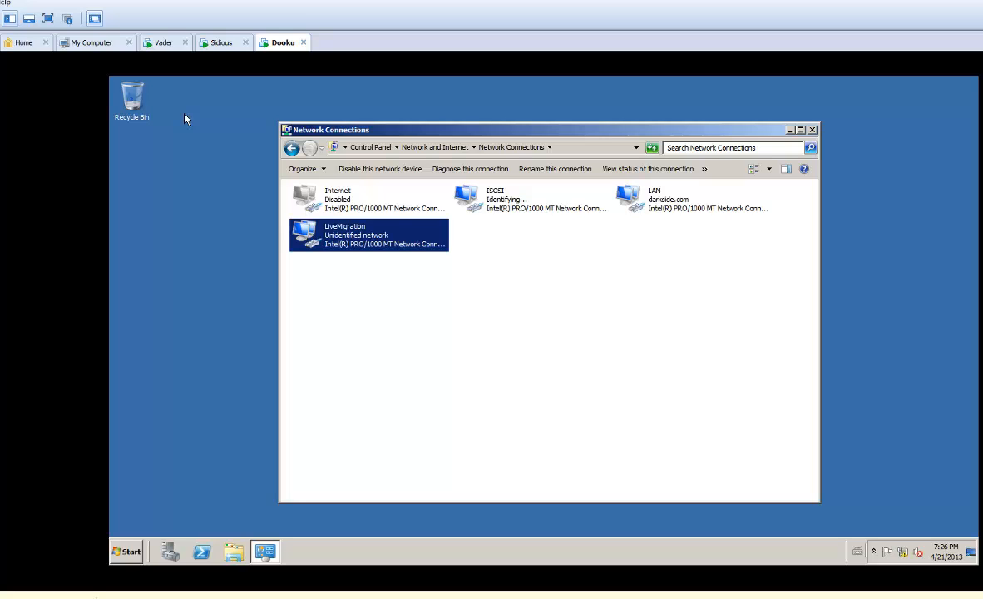
{"action": "left_click", "coordinate": [812, 130]}
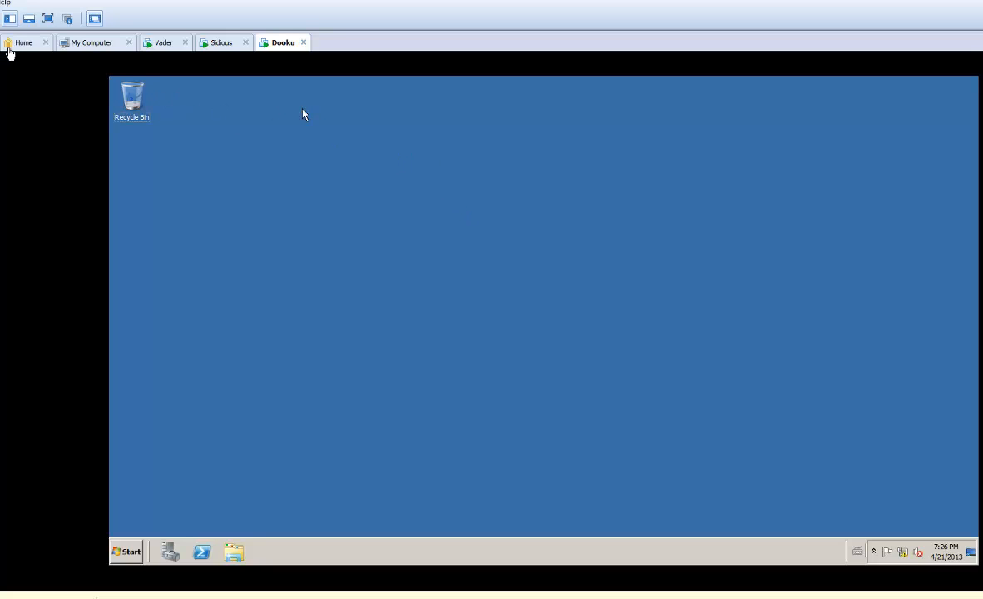
Step: Start creating a new virtual machine with the Custom (advanced) configuration and Workstation 9.0 hardware compatibility
{"action": "left_click", "coordinate": [10, 48]}
{"action": "left_click", "coordinate": [457, 276]}
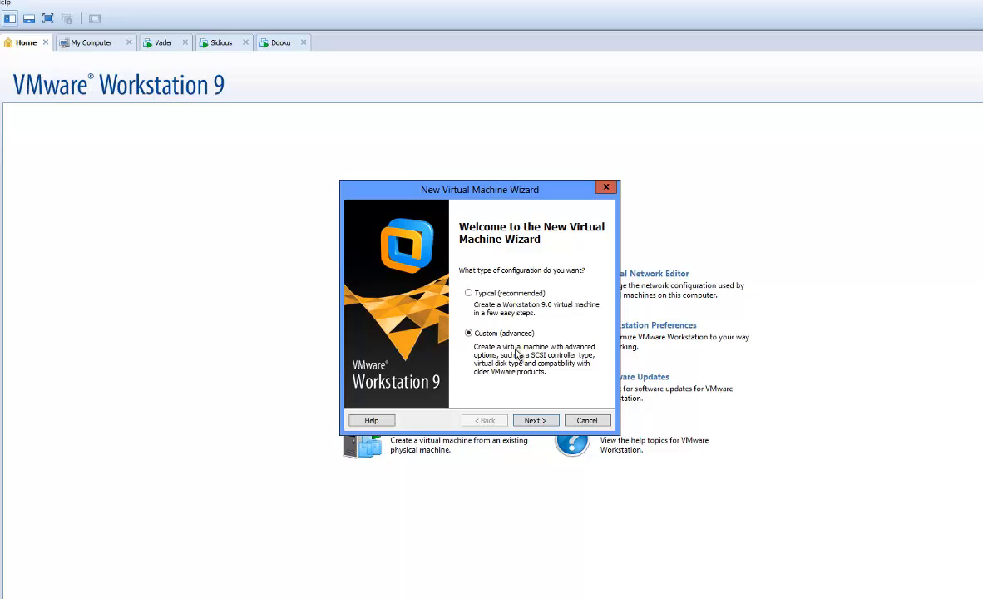
{"action": "left_click", "coordinate": [536, 420]}
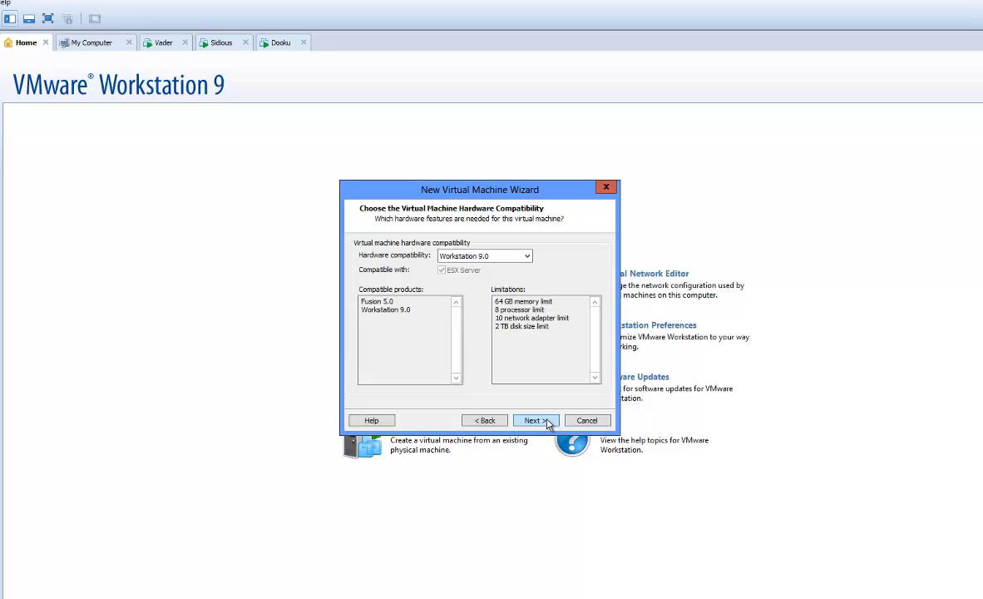
{"action": "left_click", "coordinate": [541, 421]}
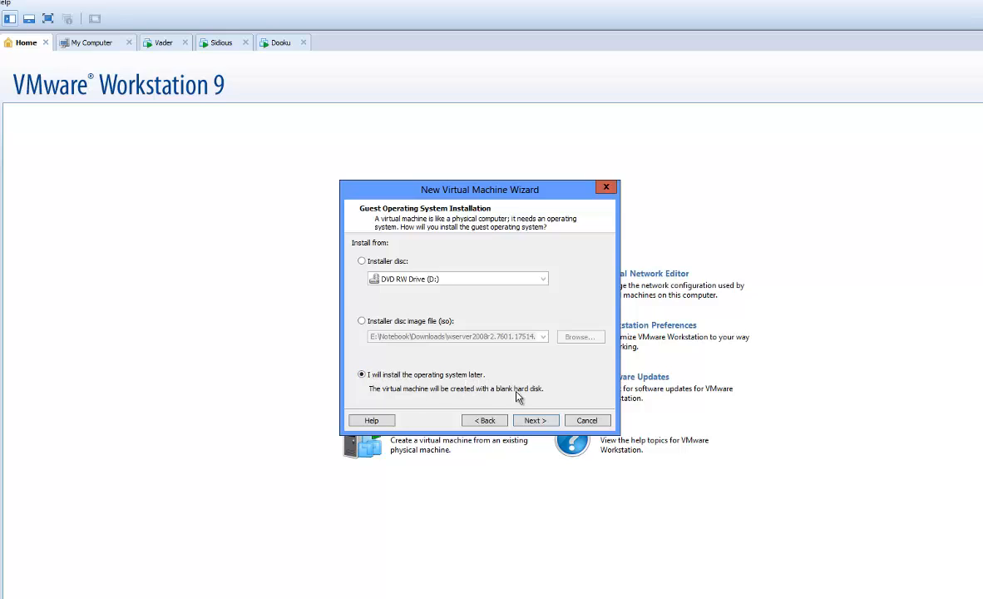
Step: Choose to install the operating system later and set the guest to Microsoft Windows, version Hyper-V (unsupported)
{"action": "left_click", "coordinate": [535, 420]}
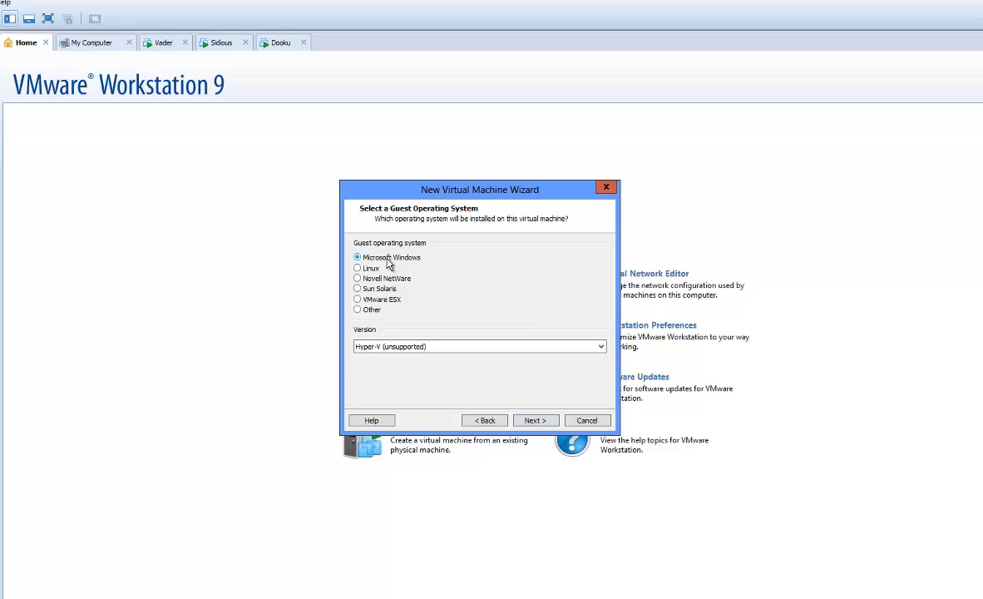
{"action": "left_click", "coordinate": [461, 348]}
{"action": "left_click", "coordinate": [440, 459]}
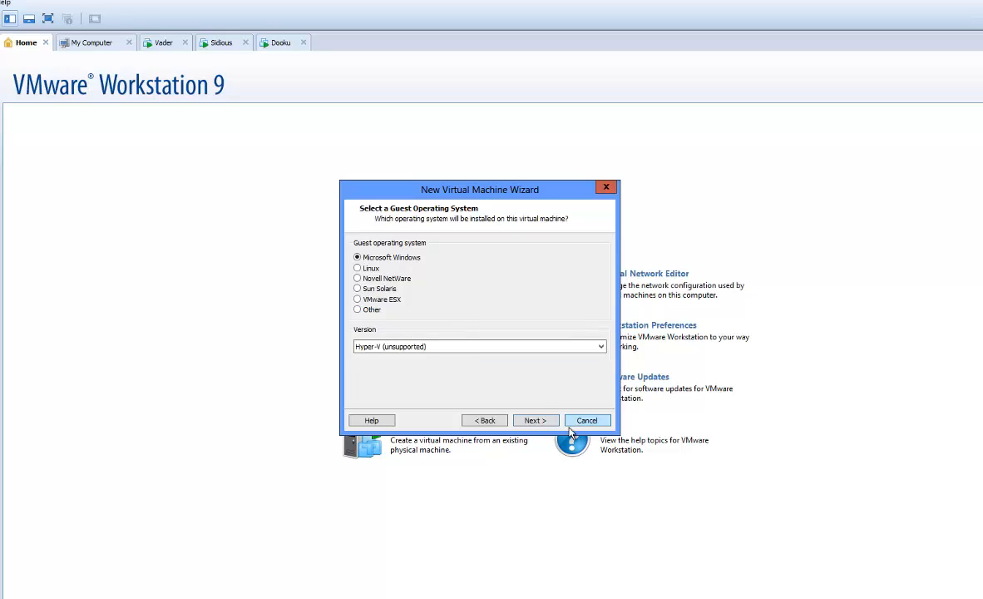
{"action": "left_click", "coordinate": [533, 421]}
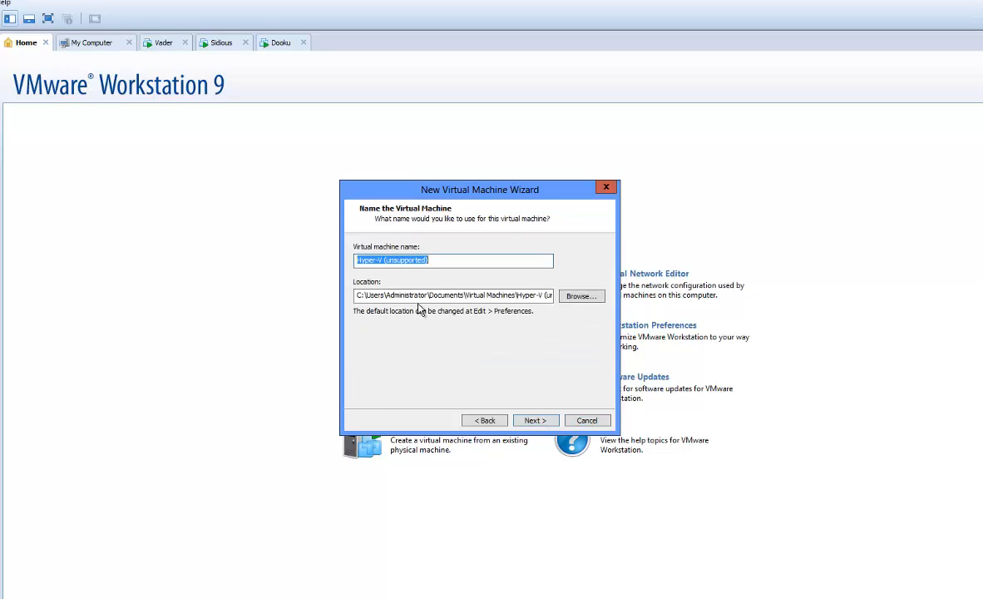
Step: Name the virtual machine Hyperv11 and keep the default location
{"action": "type", "text": "H"}
{"action": "key", "text": "BackSpace"}
{"action": "type", "text": "Hyperv1"}
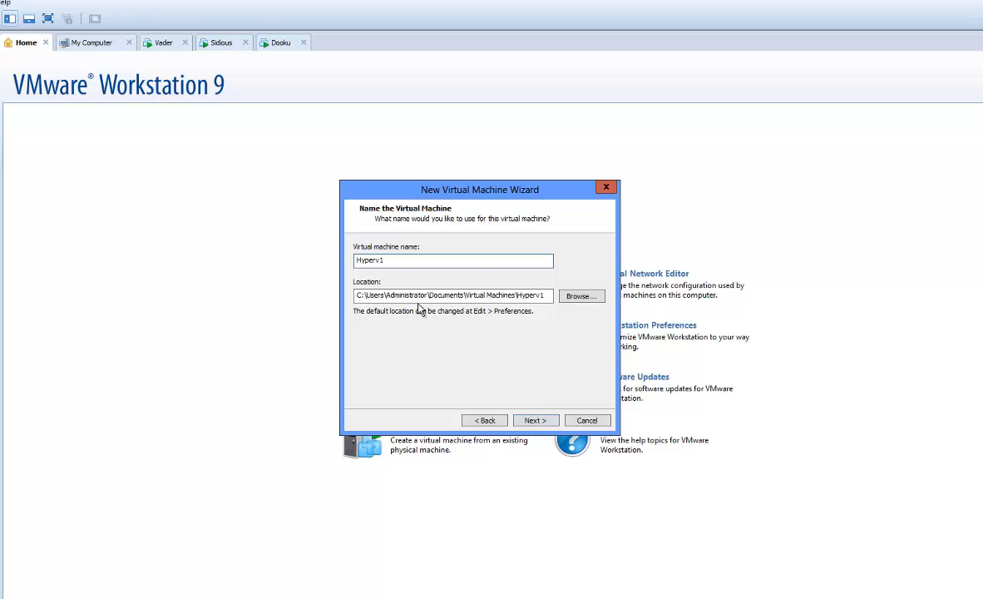
{"action": "left_click", "coordinate": [552, 422]}
{"action": "key", "text": "Return"}
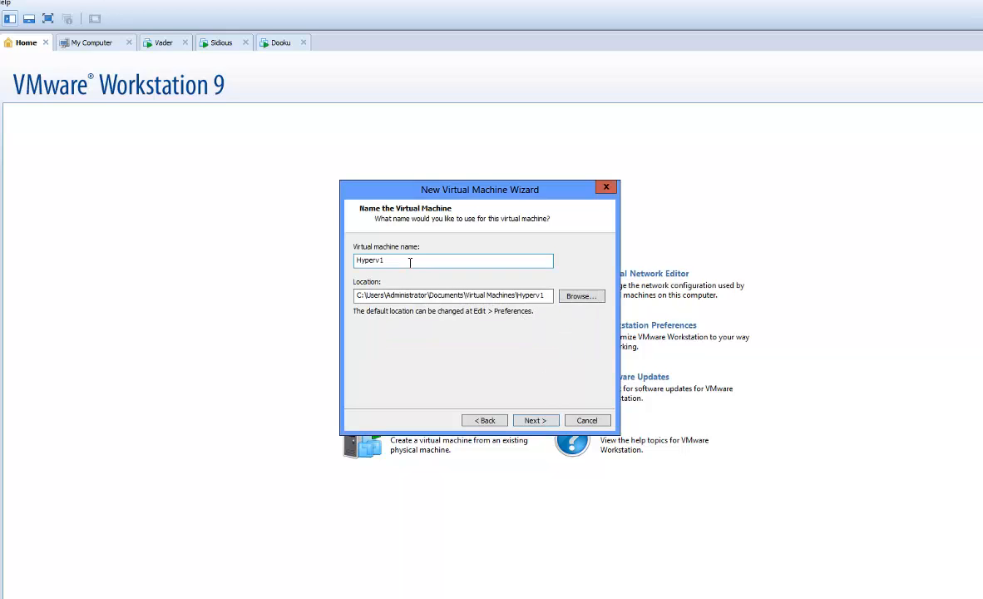
{"action": "type", "text": "1"}
{"action": "left_click", "coordinate": [529, 421]}
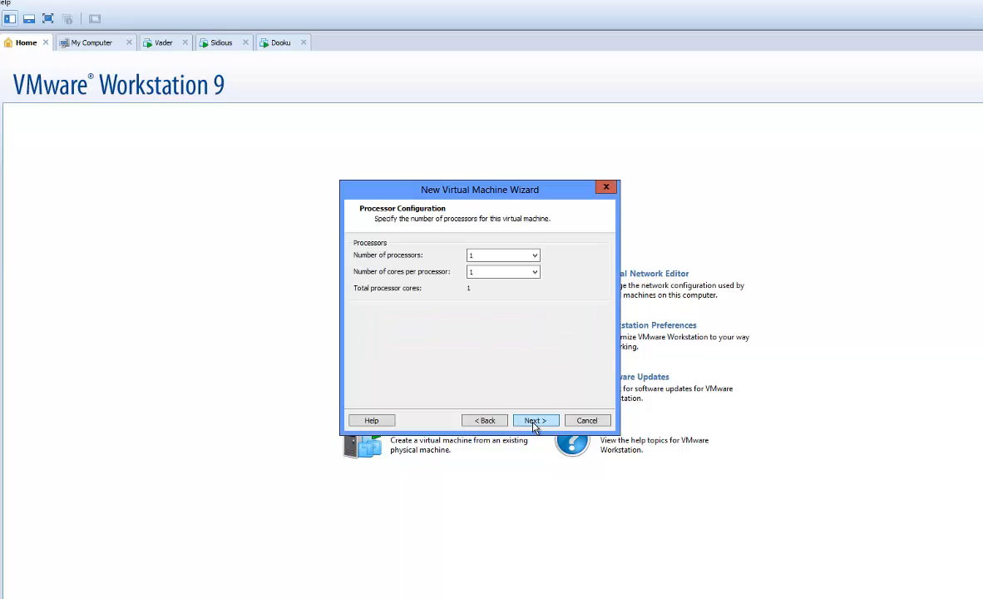
Step: Finish creating the machine with one single-core processor, 1 GB memory, NAT networking and a 60 GB SCSI disk split into multiple files
{"action": "left_click", "coordinate": [529, 421]}
{"action": "left_click", "coordinate": [529, 422]}
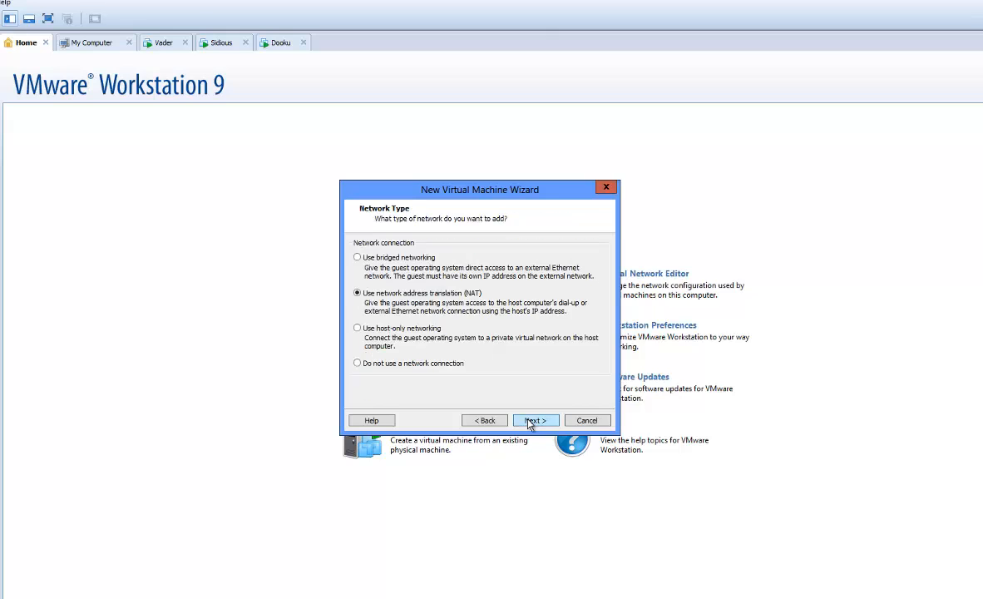
{"action": "left_click", "coordinate": [530, 422]}
{"action": "left_click", "coordinate": [530, 421]}
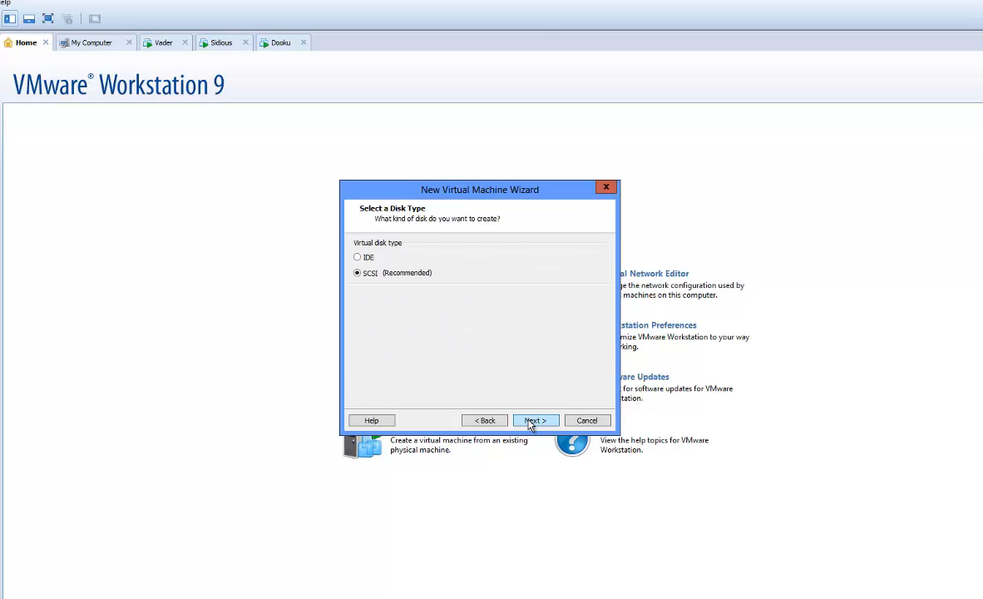
{"action": "left_click", "coordinate": [530, 420]}
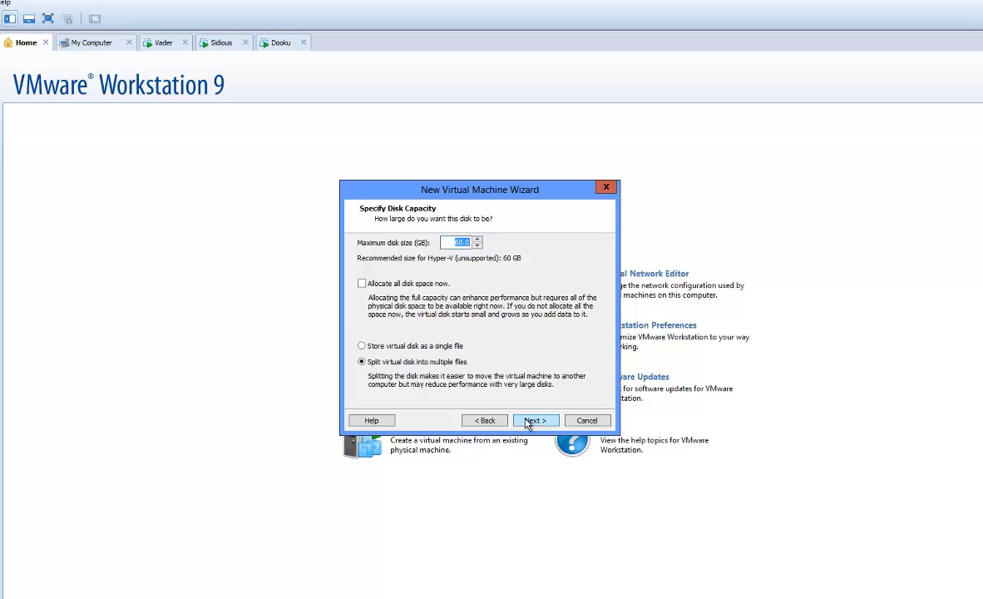
{"action": "left_click", "coordinate": [527, 423]}
{"action": "left_click", "coordinate": [527, 423]}
{"action": "left_click", "coordinate": [527, 423]}
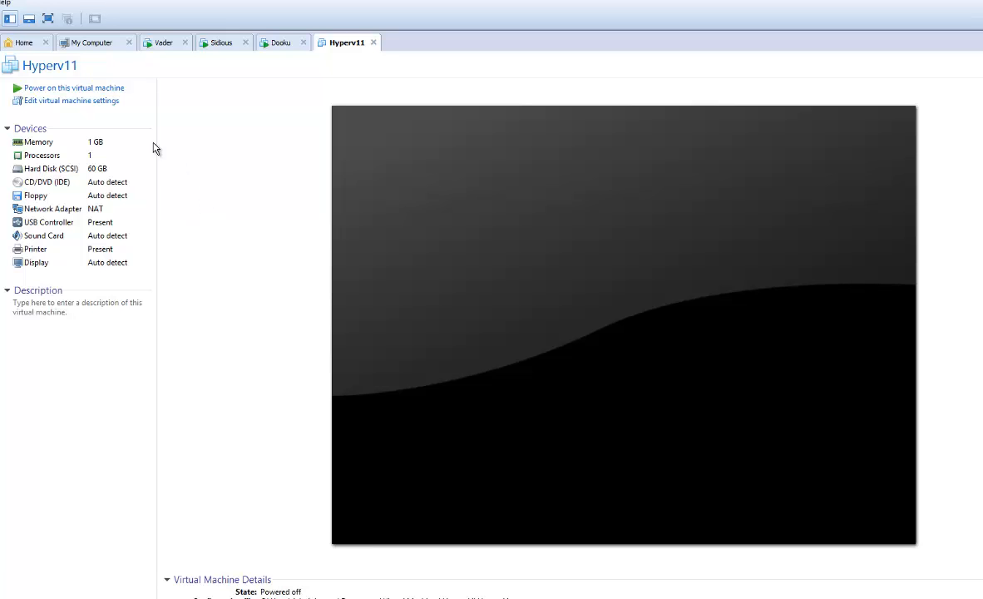
Step: Try enabling Virtualize Intel VT-x/EPT or AMD-V/RVI in Hyperv11's processor settings, look at its network adapter, and discard the changes
{"action": "left_click", "coordinate": [80, 102]}
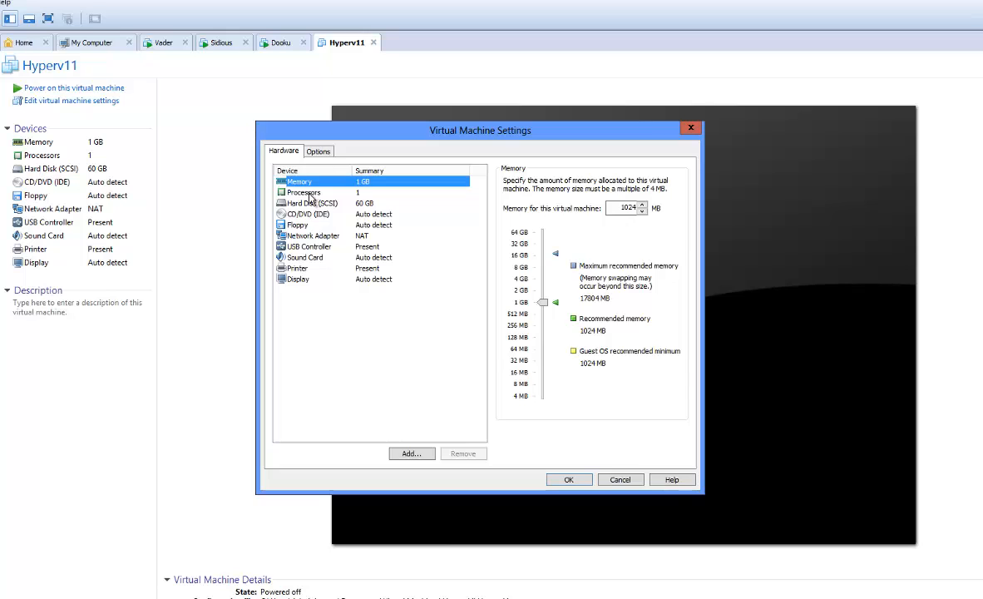
{"action": "left_click", "coordinate": [311, 194]}
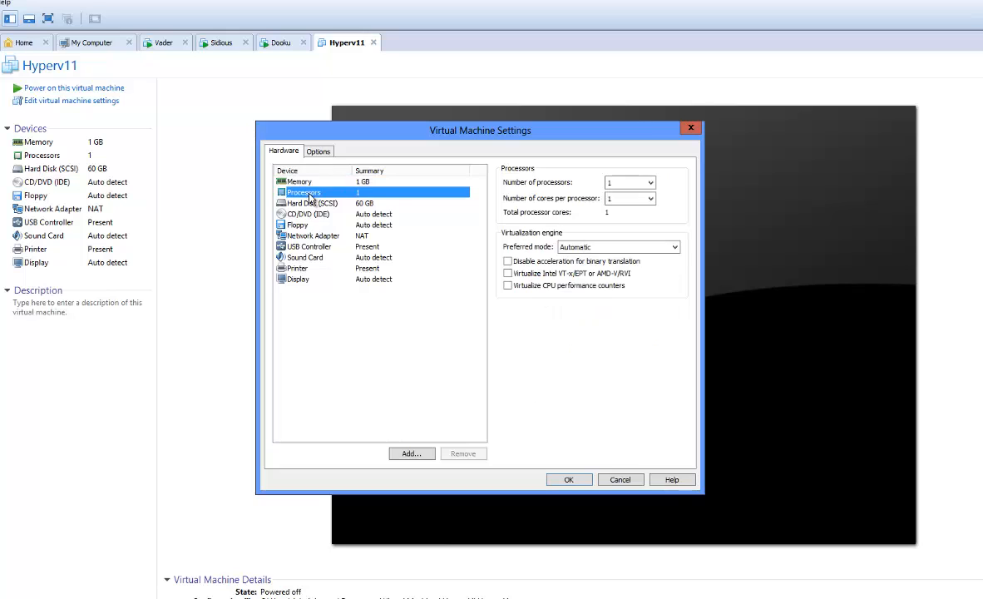
{"action": "left_click", "coordinate": [508, 275]}
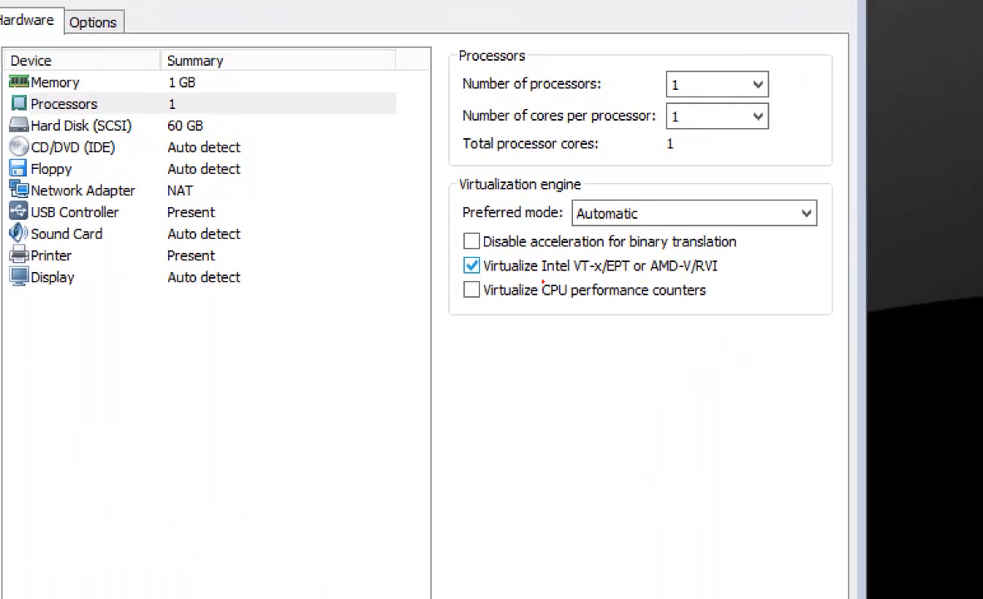
{"action": "mouse_move", "coordinate": [505, 248]}
{"action": "left_mouse_down"}
{"action": "mouse_move", "coordinate": [450, 253]}
{"action": "mouse_move", "coordinate": [616, 287]}
{"action": "mouse_move", "coordinate": [723, 250]}
{"action": "mouse_move", "coordinate": [483, 245]}
{"action": "left_mouse_up"}
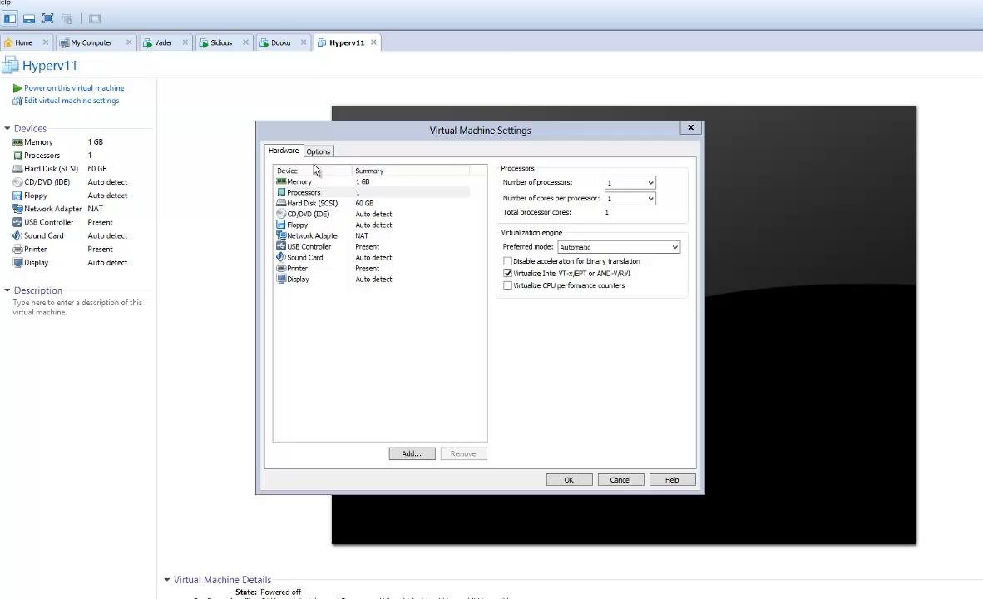
{"action": "left_click", "coordinate": [284, 233]}
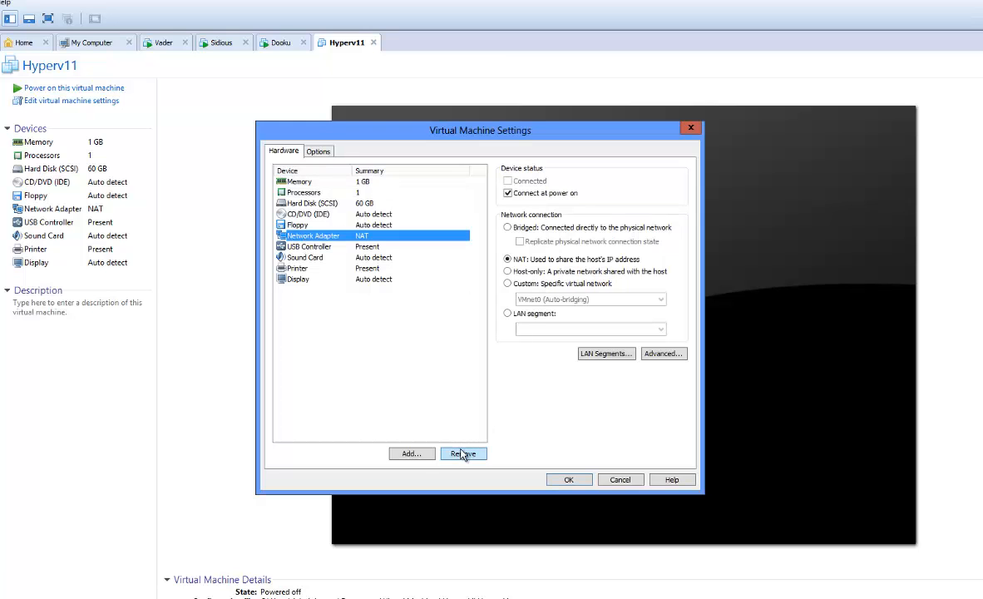
{"action": "left_click", "coordinate": [312, 194]}
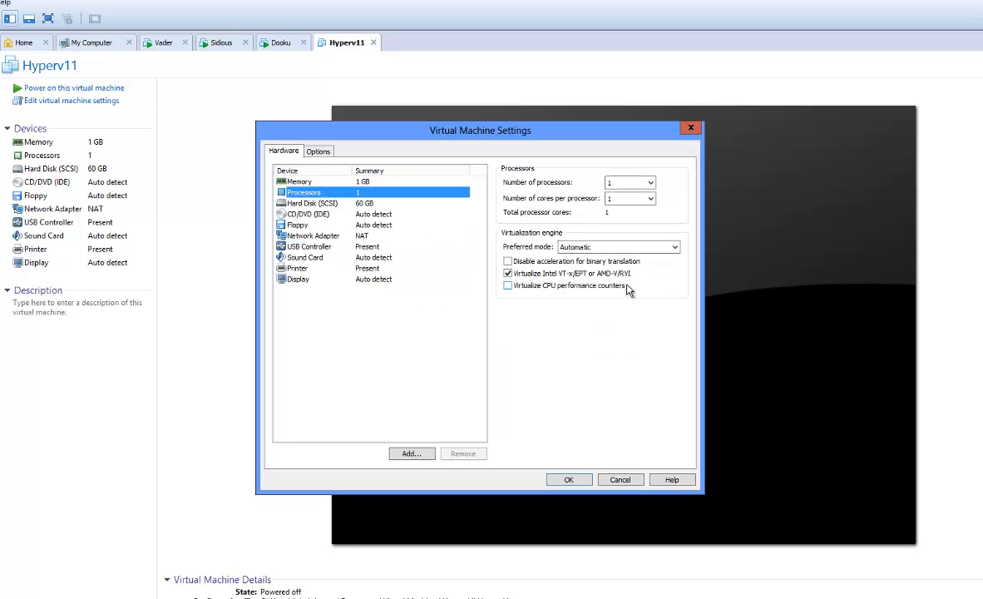
{"action": "left_click", "coordinate": [621, 479]}
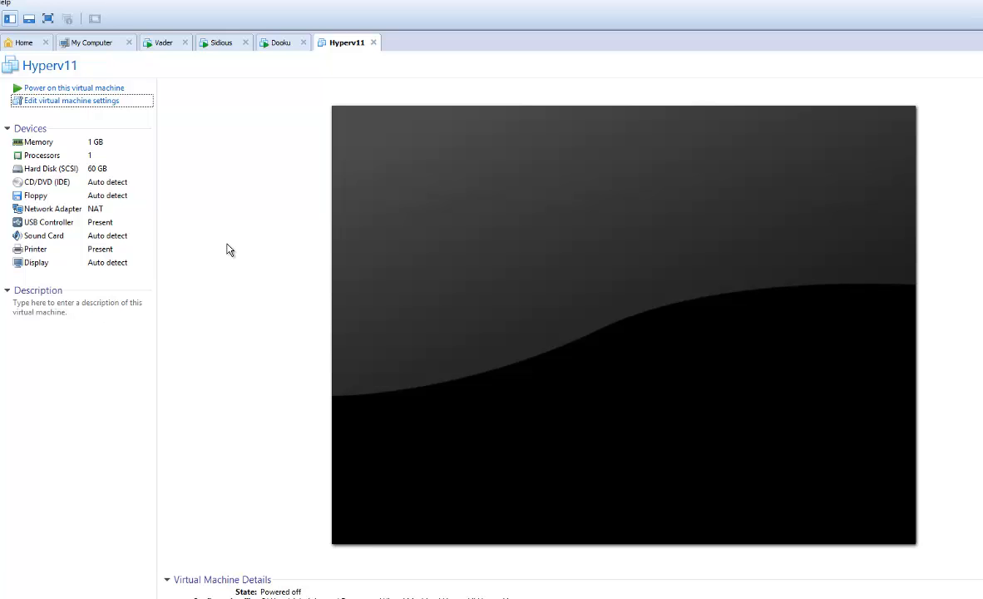
Step: On the Vader machine, close the network connections window and open Microsoft iSCSI Software Target
{"action": "left_click", "coordinate": [164, 46]}
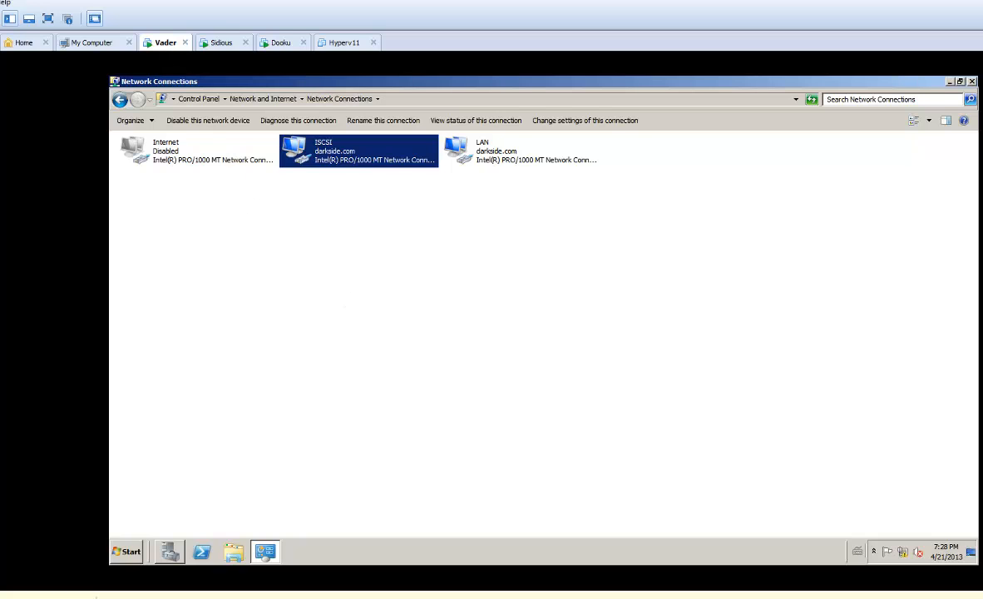
{"action": "left_click", "coordinate": [972, 82]}
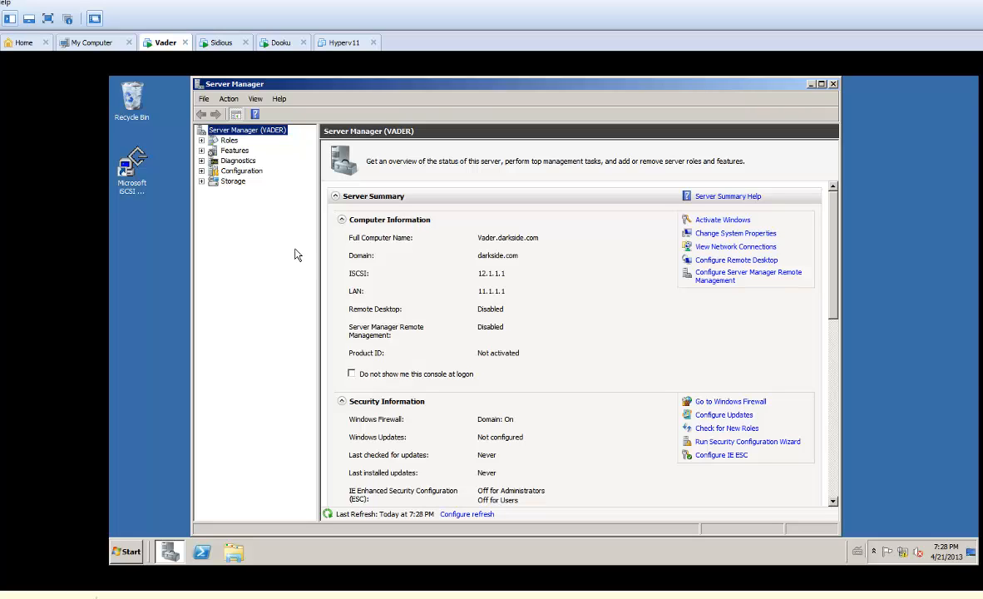
{"action": "left_click", "coordinate": [134, 170]}
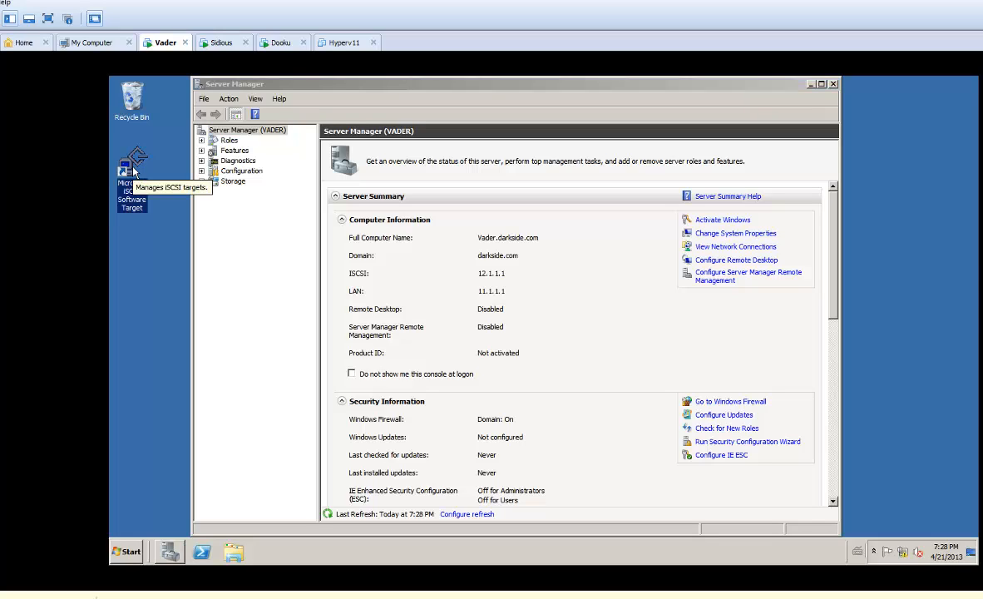
{"action": "double_click", "coordinate": [133, 170]}
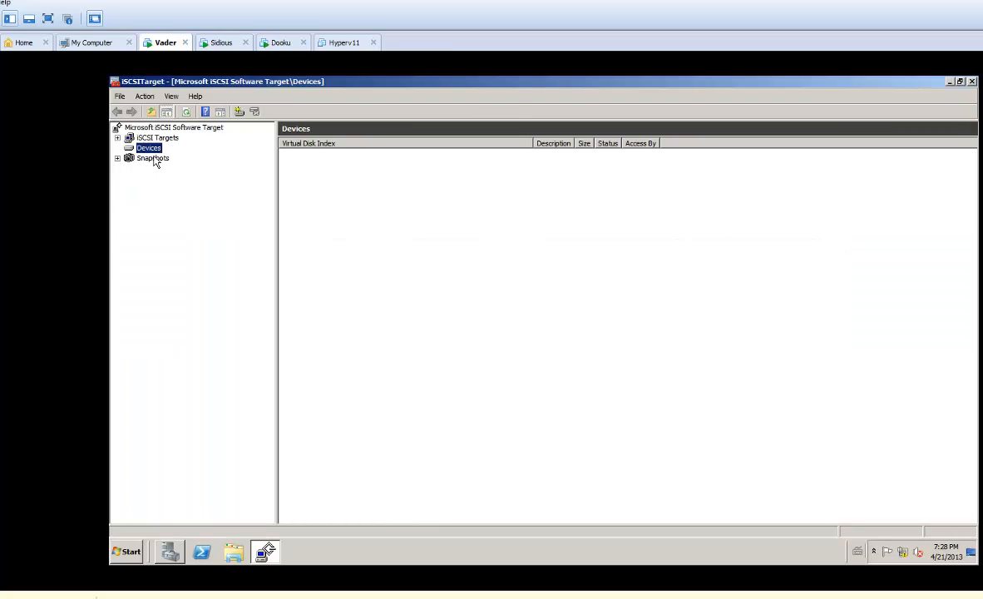
Step: Start creating an iSCSI target named DG1 with an empty description
{"action": "right_click", "coordinate": [146, 139]}
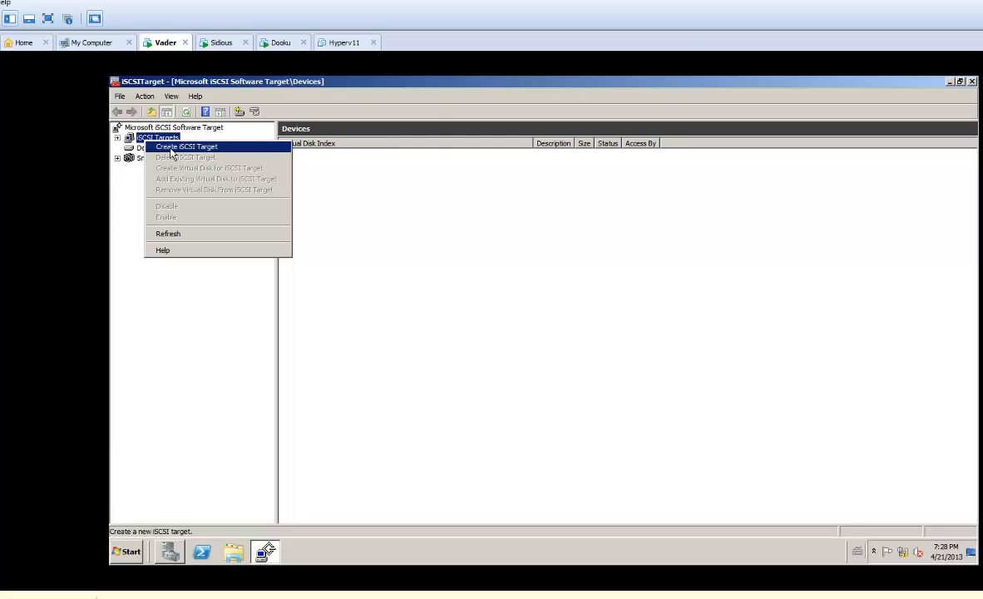
{"action": "left_click", "coordinate": [171, 148]}
{"action": "left_click", "coordinate": [355, 314]}
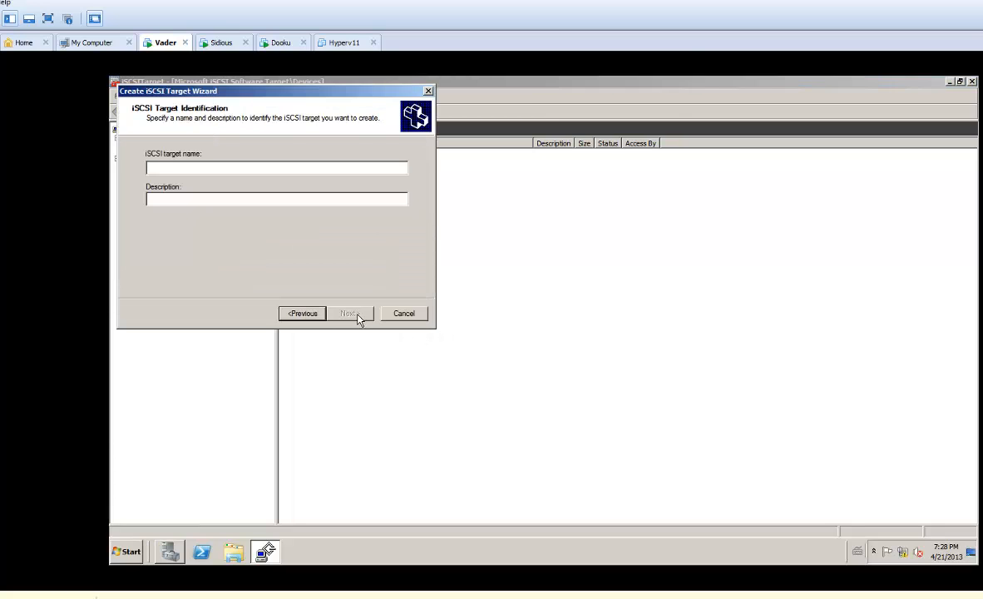
{"action": "type", "text": "DG1"}
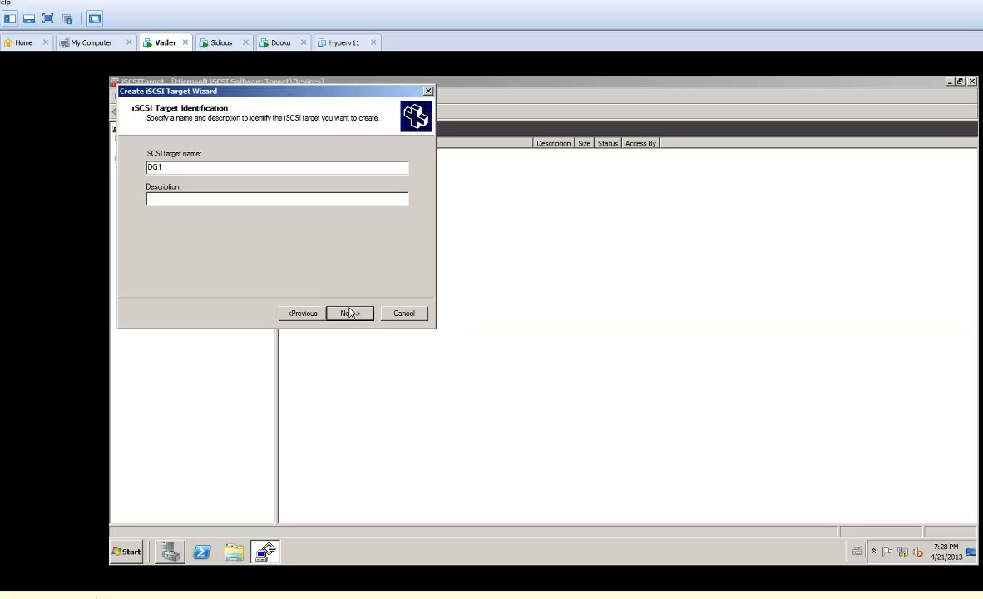
{"action": "left_click", "coordinate": [345, 316]}
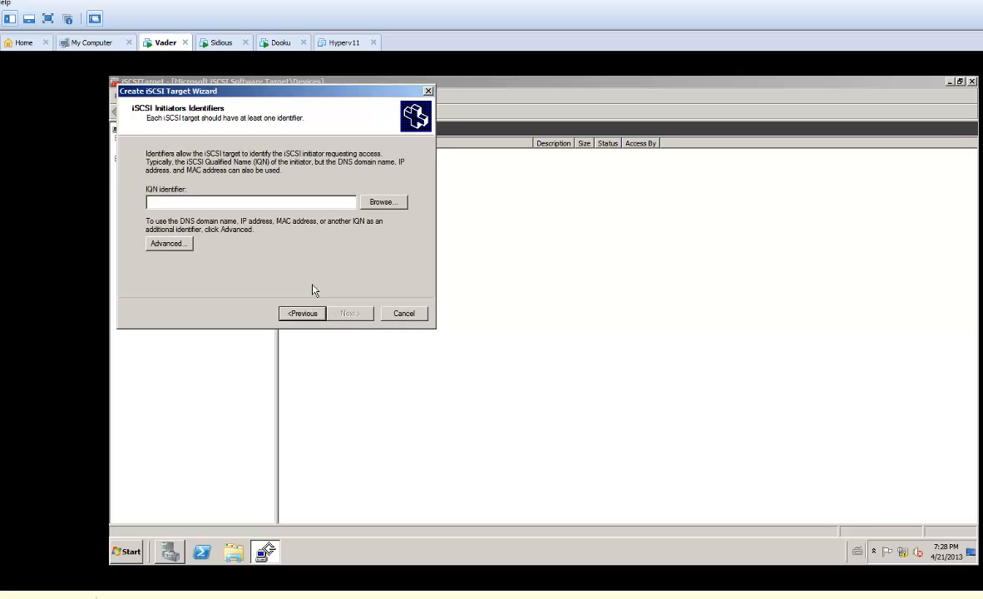
Step: Add an IP Address initiator identifier with the value 12.1.1.1 and finish creating the target
{"action": "left_click", "coordinate": [158, 243]}
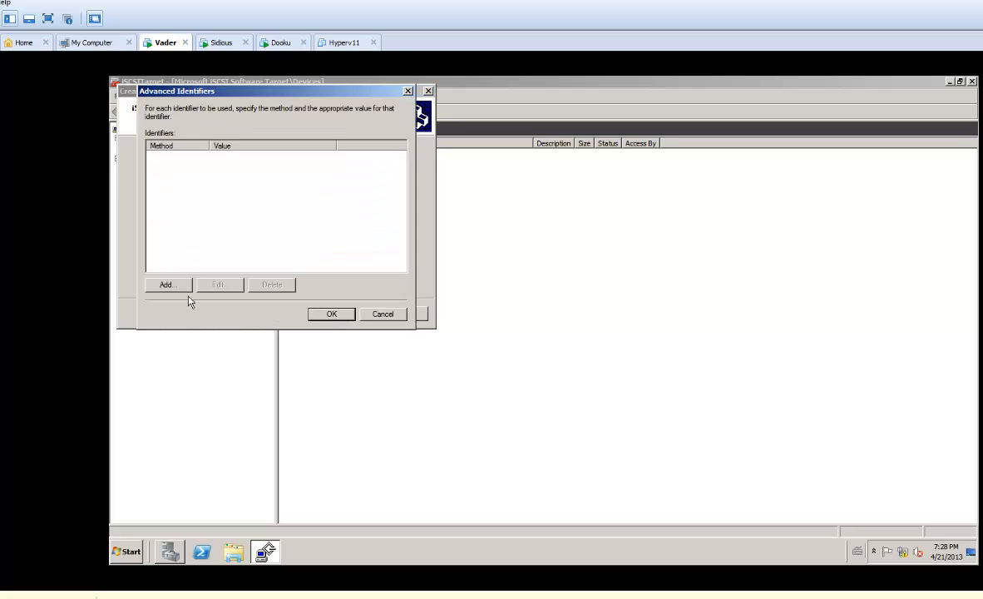
{"action": "left_click", "coordinate": [168, 284]}
{"action": "left_click", "coordinate": [194, 137]}
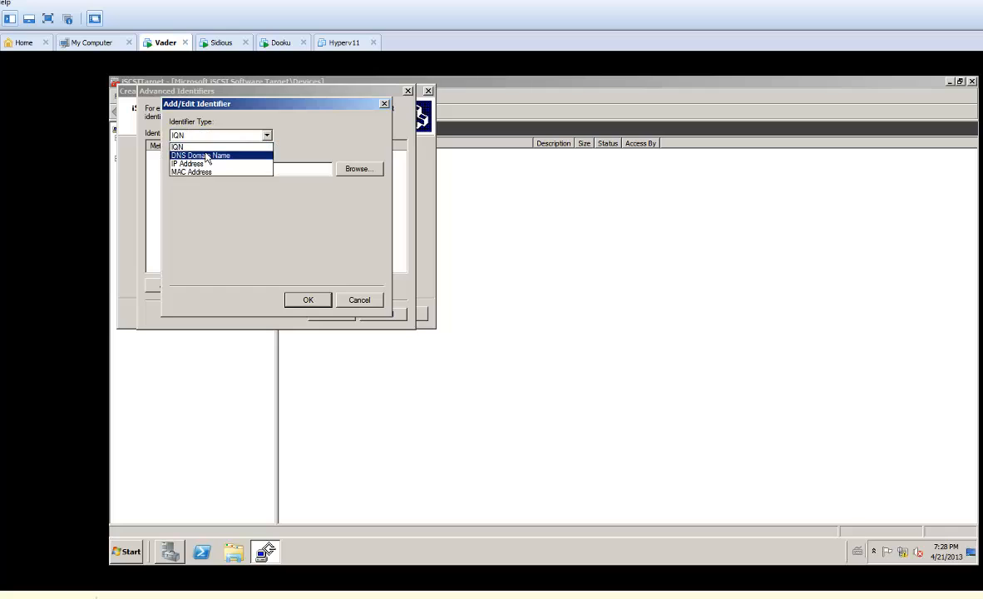
{"action": "left_click", "coordinate": [204, 164]}
{"action": "left_click", "coordinate": [207, 173]}
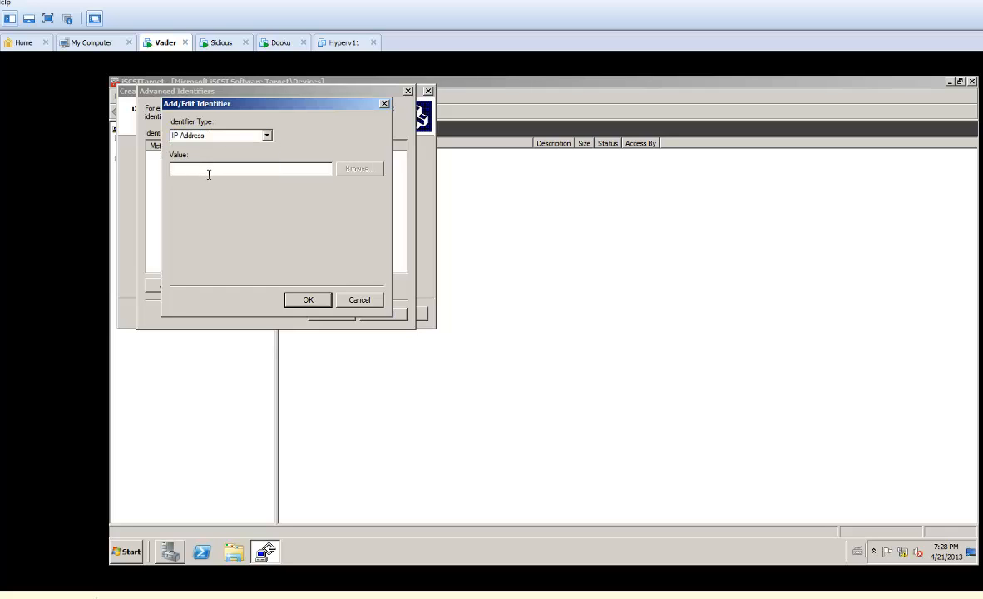
{"action": "type", "text": "12.1.1.1"}
{"action": "left_click", "coordinate": [308, 299]}
{"action": "left_click", "coordinate": [327, 310]}
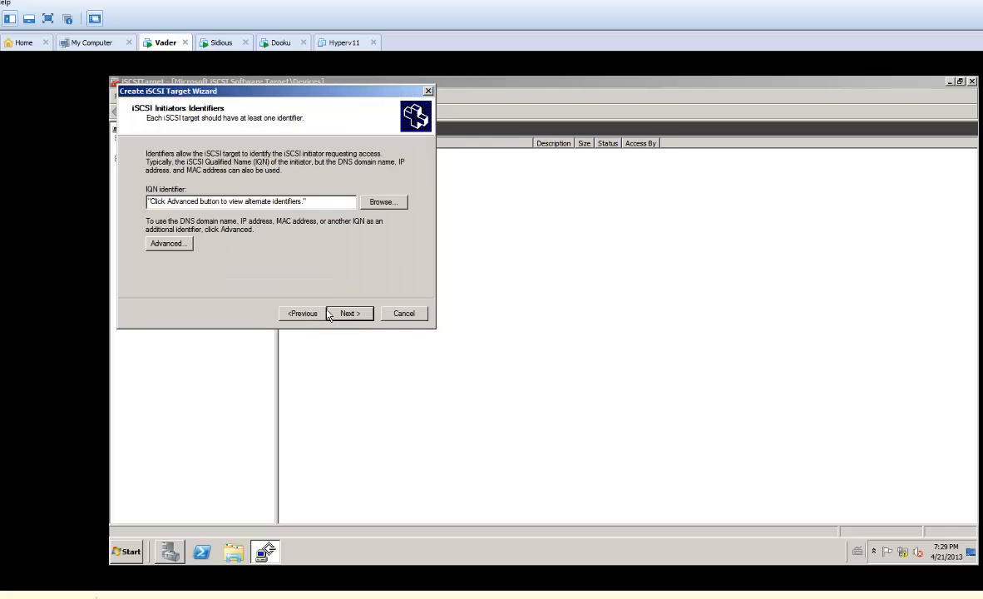
{"action": "left_click", "coordinate": [351, 314]}
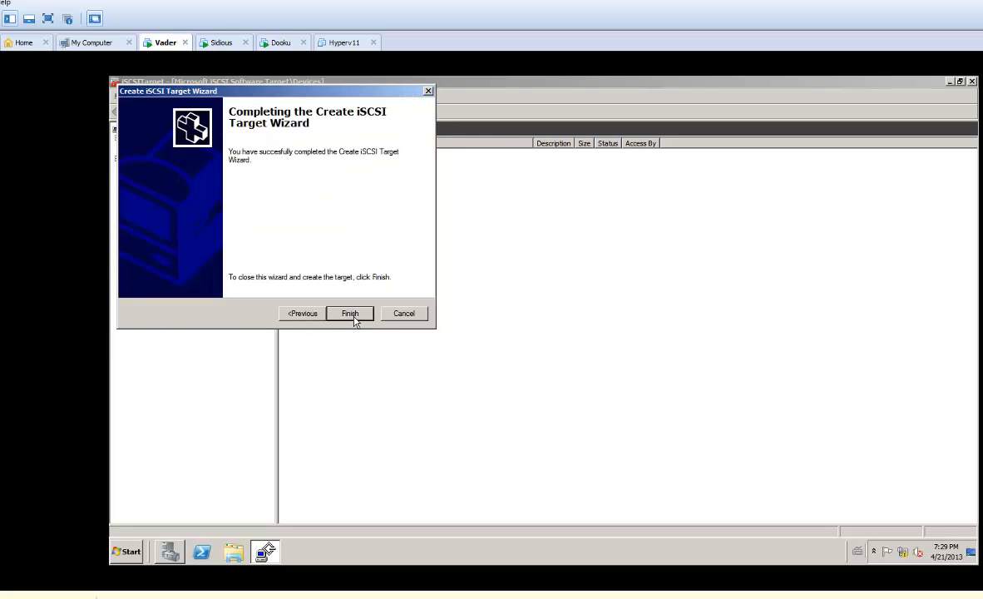
{"action": "left_click", "coordinate": [349, 313]}
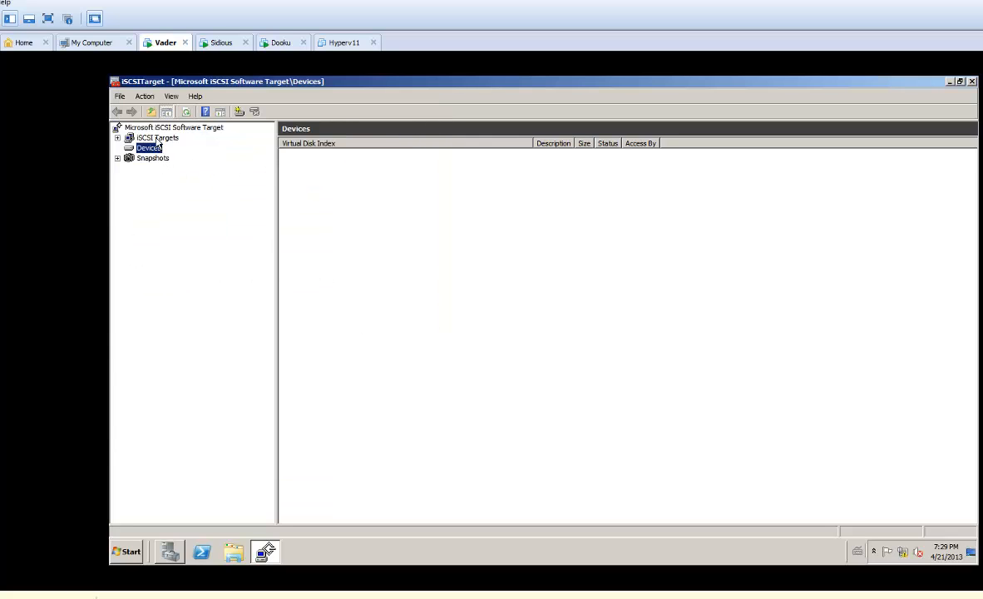
Step: Start creating a virtual disk for the DG1 iSCSI target and browse for its file location
{"action": "left_click", "coordinate": [149, 137]}
{"action": "right_click", "coordinate": [297, 154]}
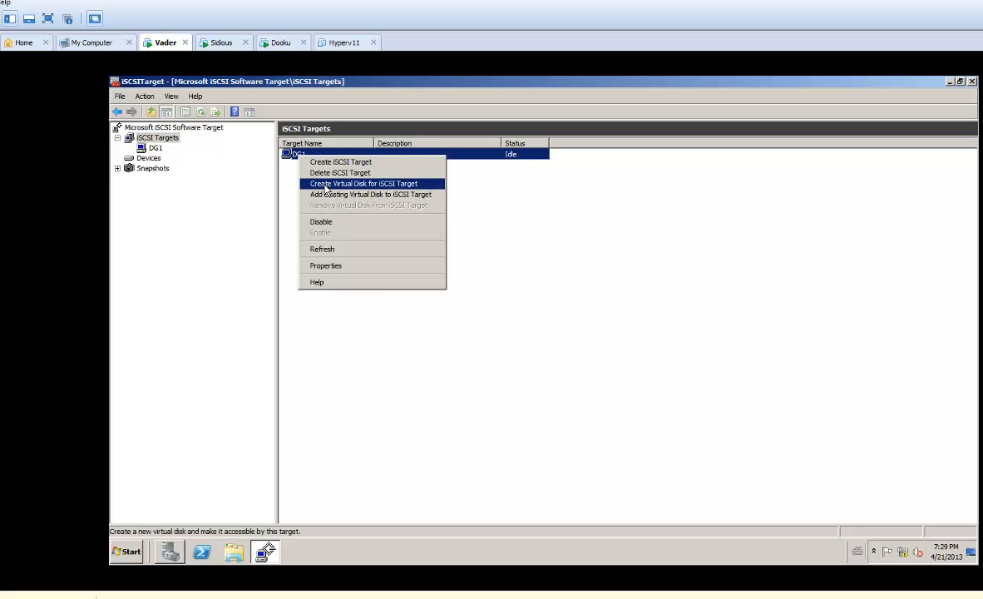
{"action": "left_click", "coordinate": [326, 184]}
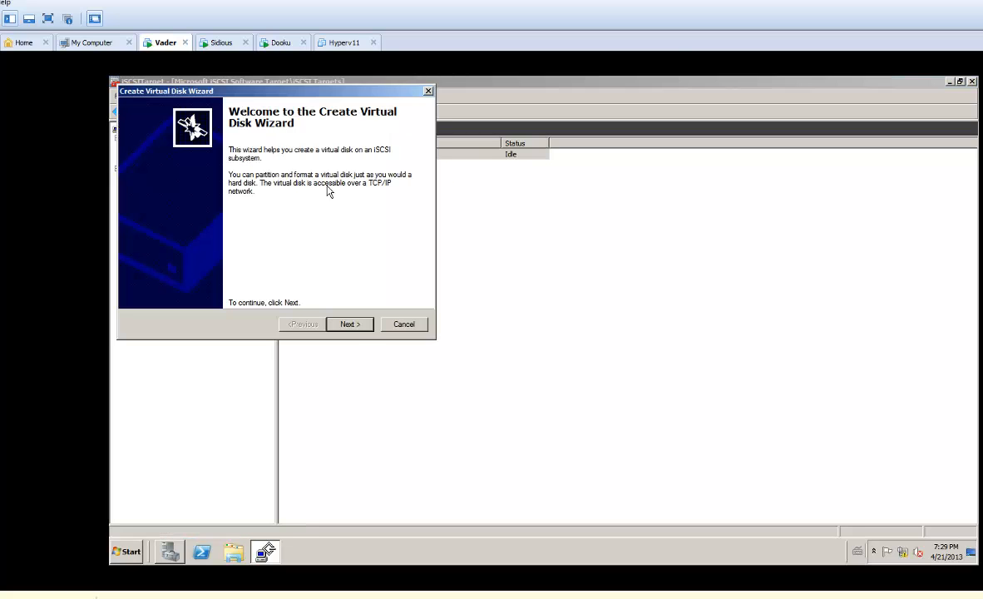
{"action": "left_click", "coordinate": [350, 324]}
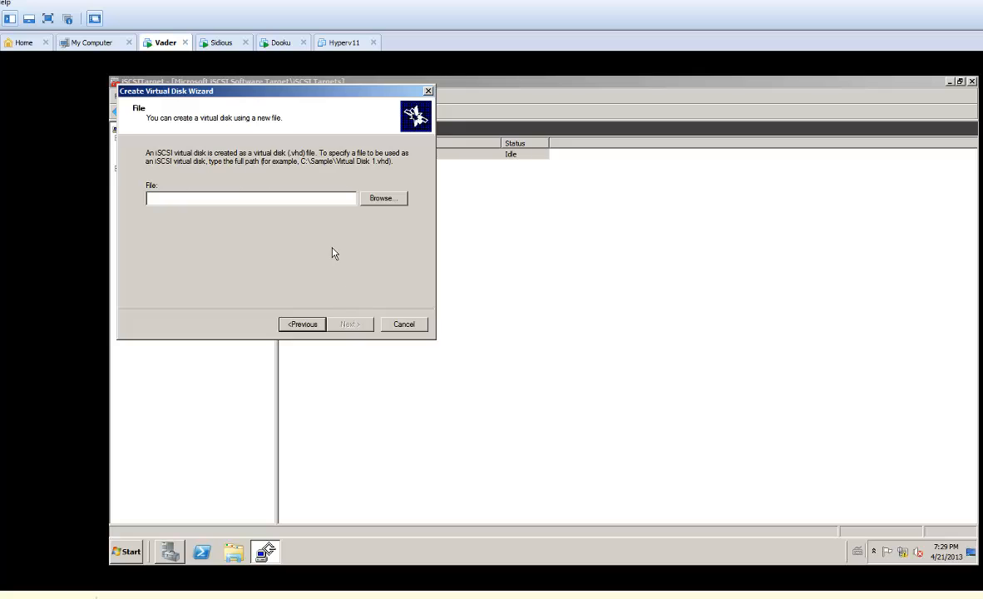
{"action": "left_click", "coordinate": [378, 199]}
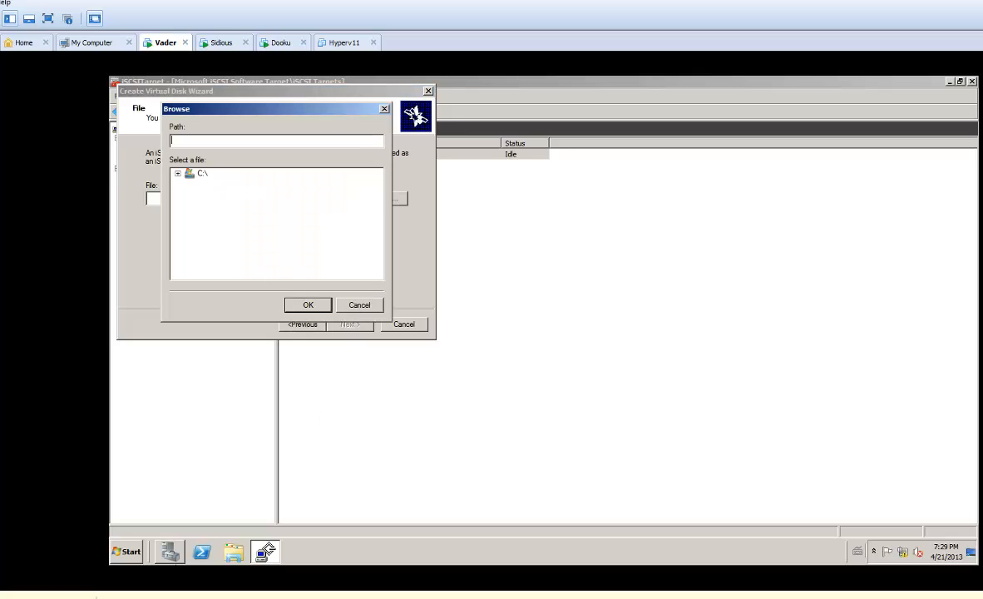
Step: In Windows Explorer, create a folder named Storage on the C: drive and open it
{"action": "left_click", "coordinate": [234, 552]}
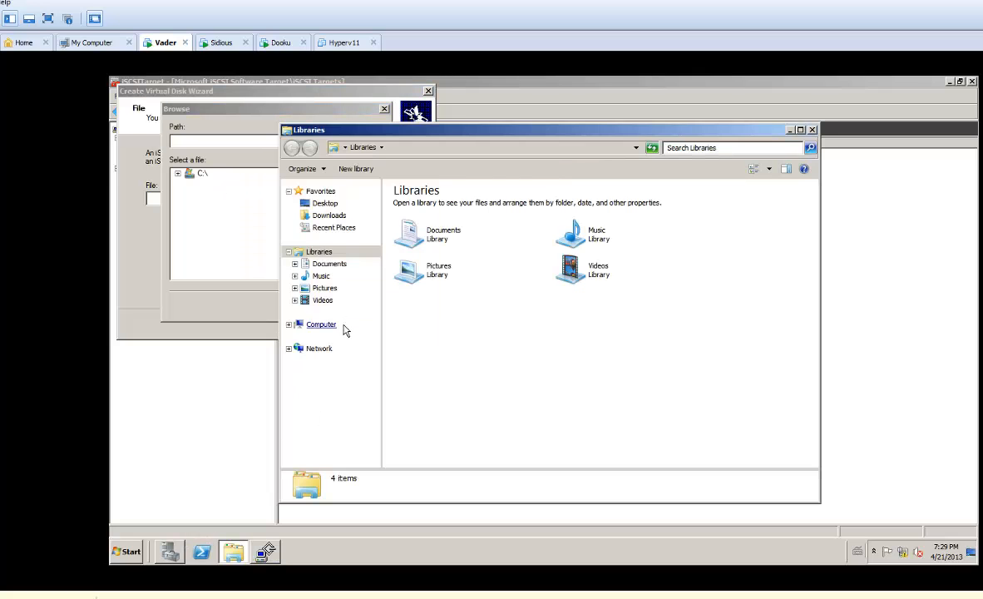
{"action": "left_click", "coordinate": [321, 326]}
{"action": "double_click", "coordinate": [454, 230]}
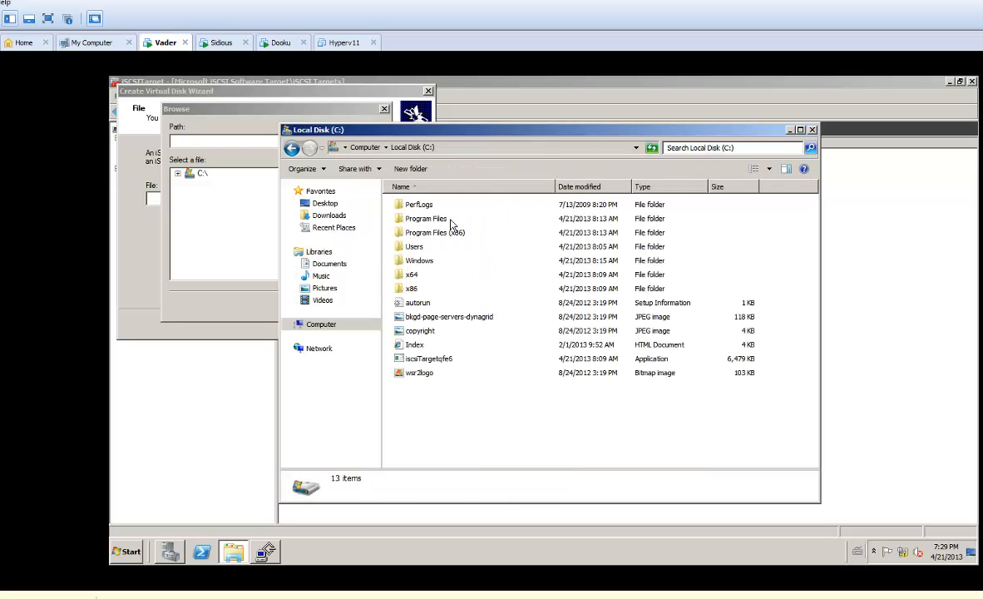
{"action": "right_click", "coordinate": [434, 408]}
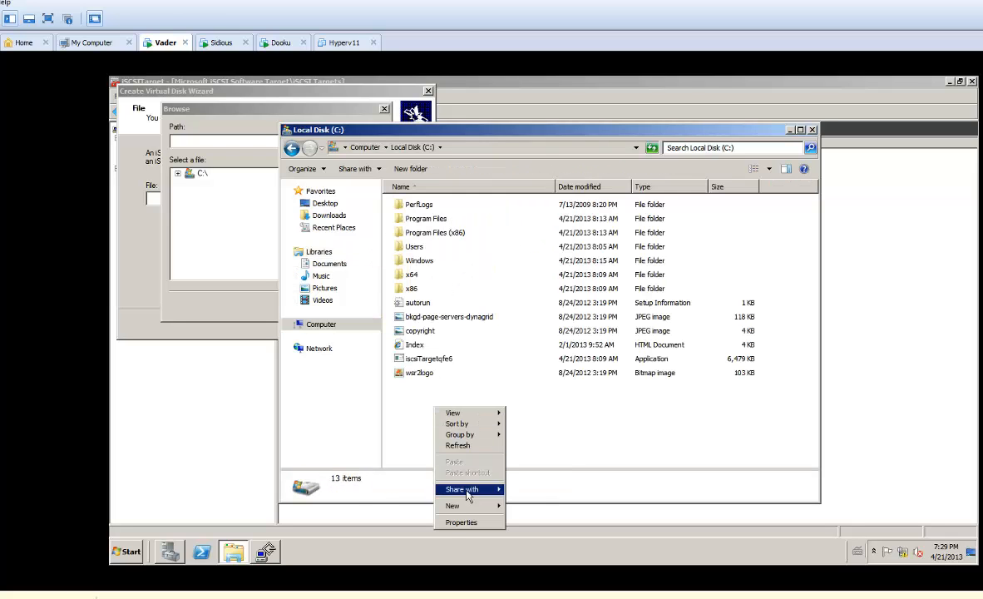
{"action": "mouse_move", "coordinate": [484, 504]}
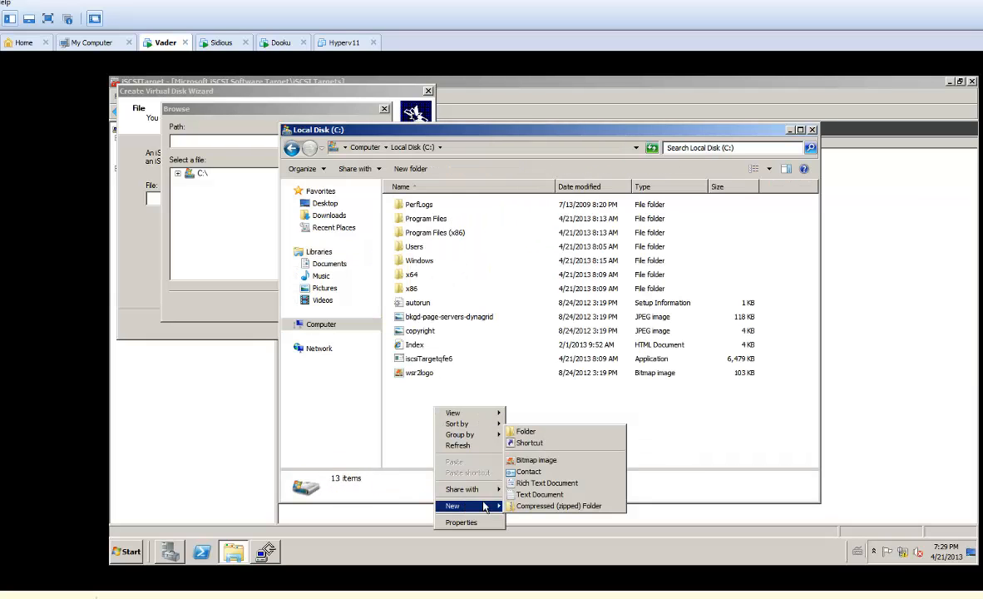
{"action": "left_click", "coordinate": [524, 431]}
{"action": "type", "text": "Storage"}
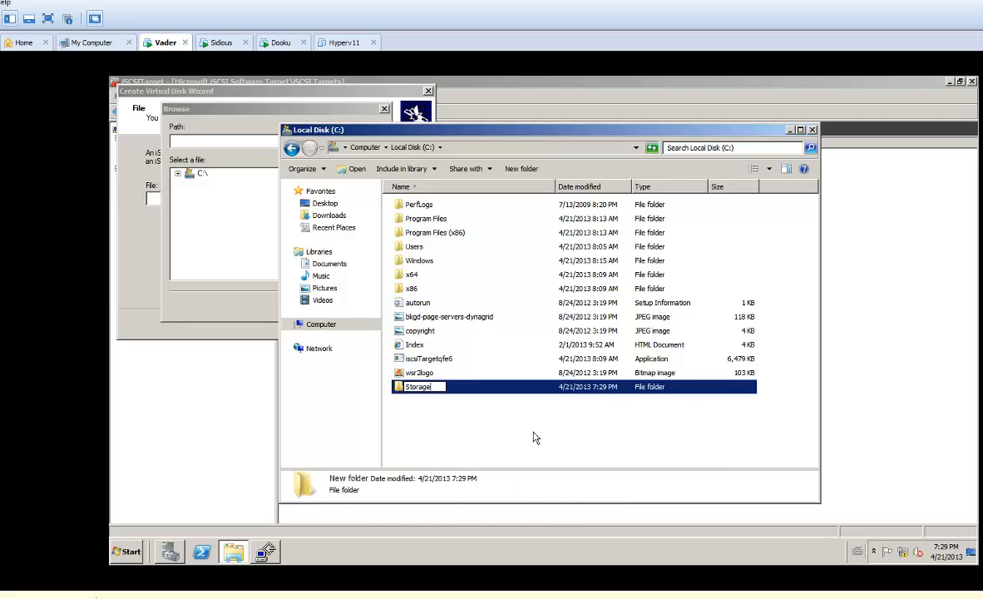
{"action": "key", "text": "Return"}
{"action": "key", "text": "Return"}
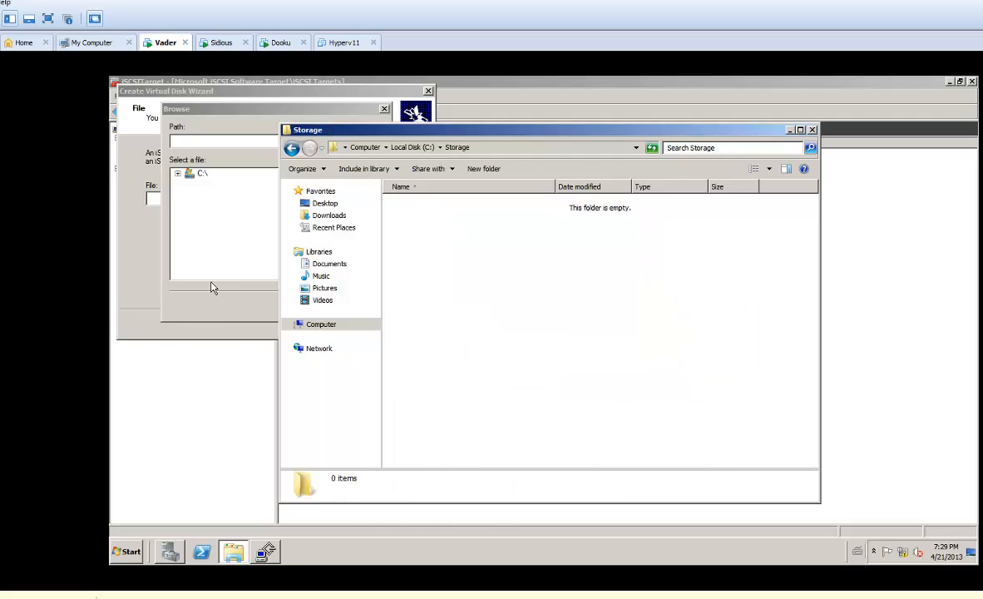
Step: Return to the virtual disk wizard, reload the folder list and set the disk file to C:\Storage\Disk1.vhd
{"action": "key", "text": "alt+F4"}
{"action": "left_click", "coordinate": [341, 309]}
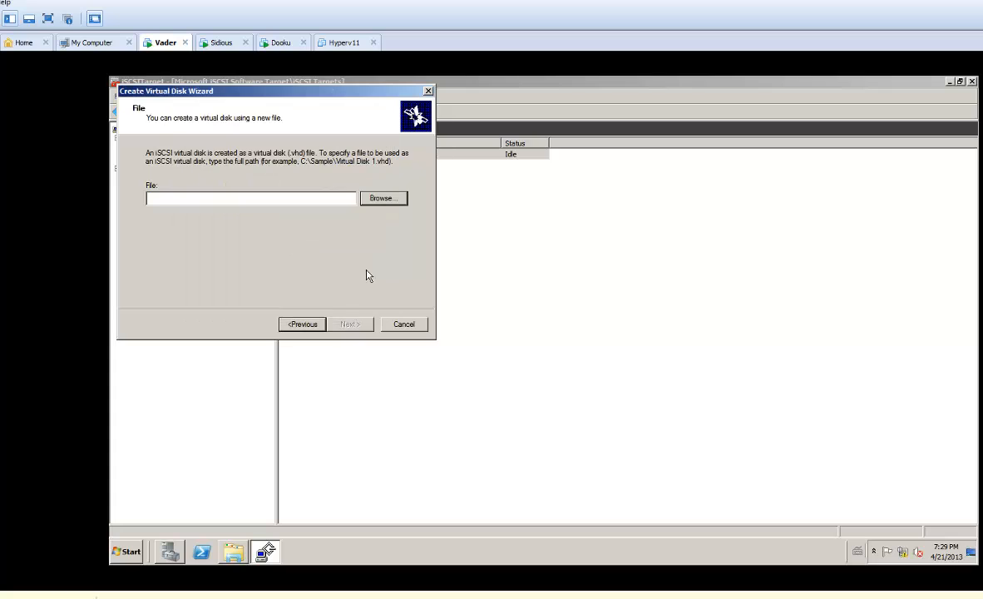
{"action": "left_click", "coordinate": [381, 200]}
{"action": "left_click", "coordinate": [178, 173]}
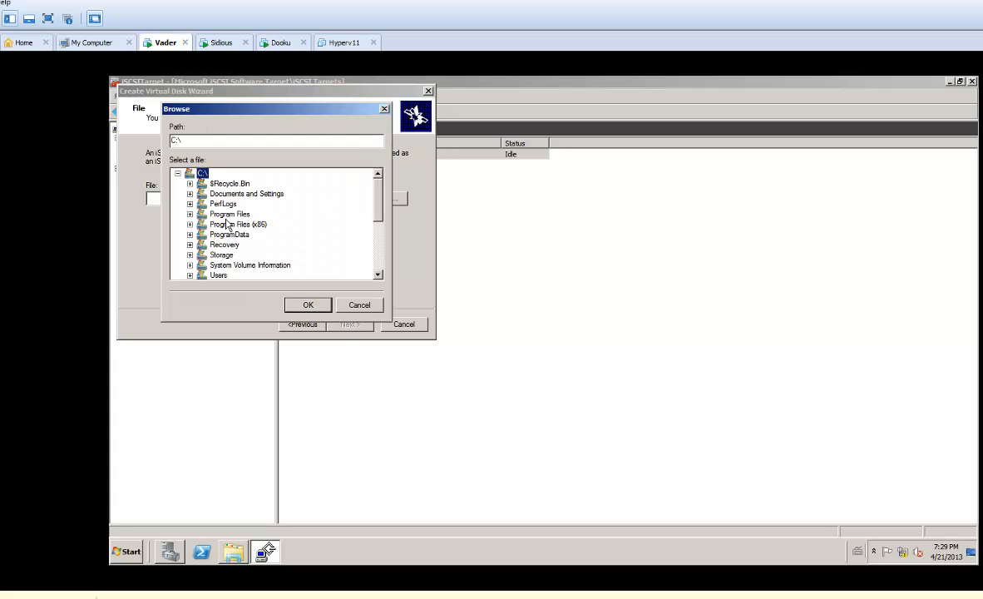
{"action": "left_click", "coordinate": [222, 254]}
{"action": "left_click", "coordinate": [304, 305]}
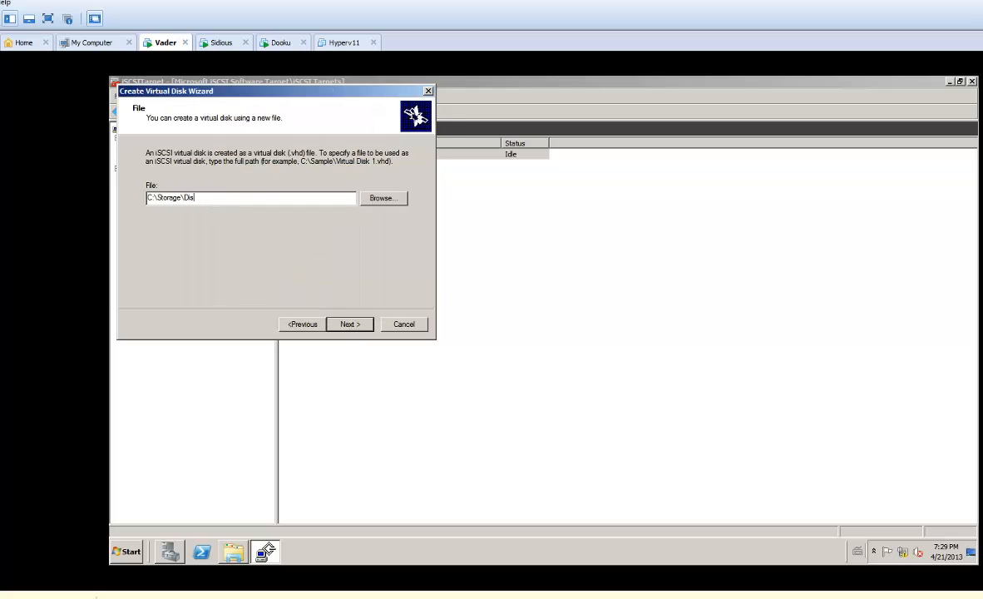
{"action": "type", "text": "\\Disk1.vhd"}
{"action": "left_click", "coordinate": [351, 323]}
Step: Set the virtual disk size to 200000 MB with the description Data, and finish creating it
{"action": "type", "text": "200"}
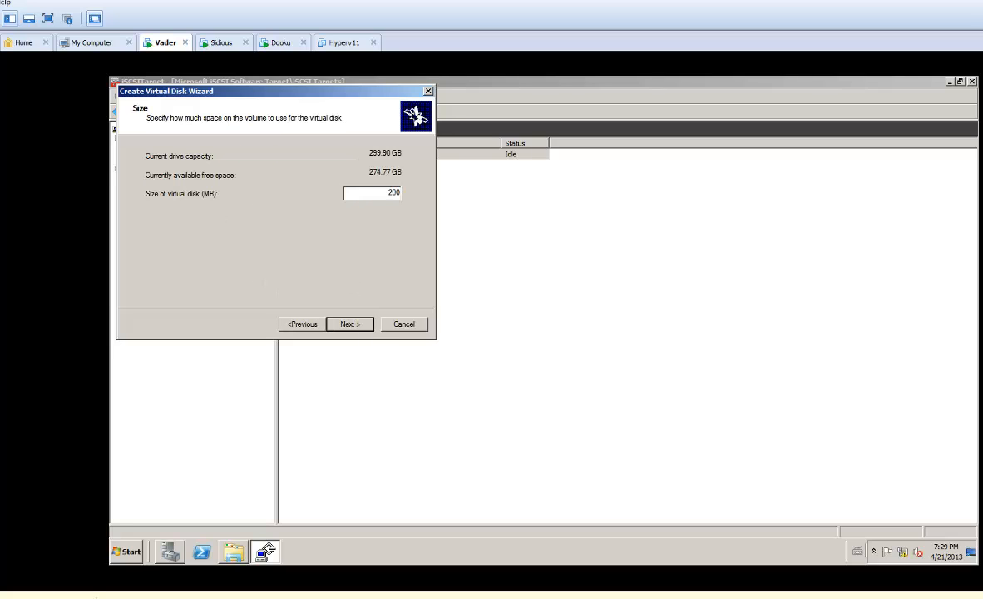
{"action": "type", "text": "000"}
{"action": "left_click", "coordinate": [350, 324]}
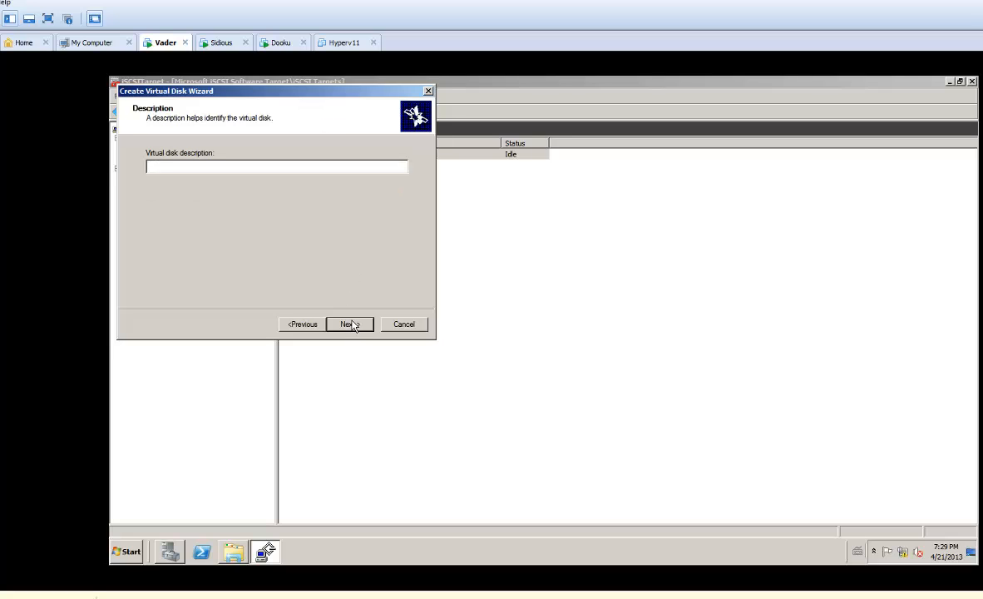
{"action": "type", "text": "Data"}
{"action": "left_click", "coordinate": [350, 324]}
{"action": "left_click", "coordinate": [351, 324]}
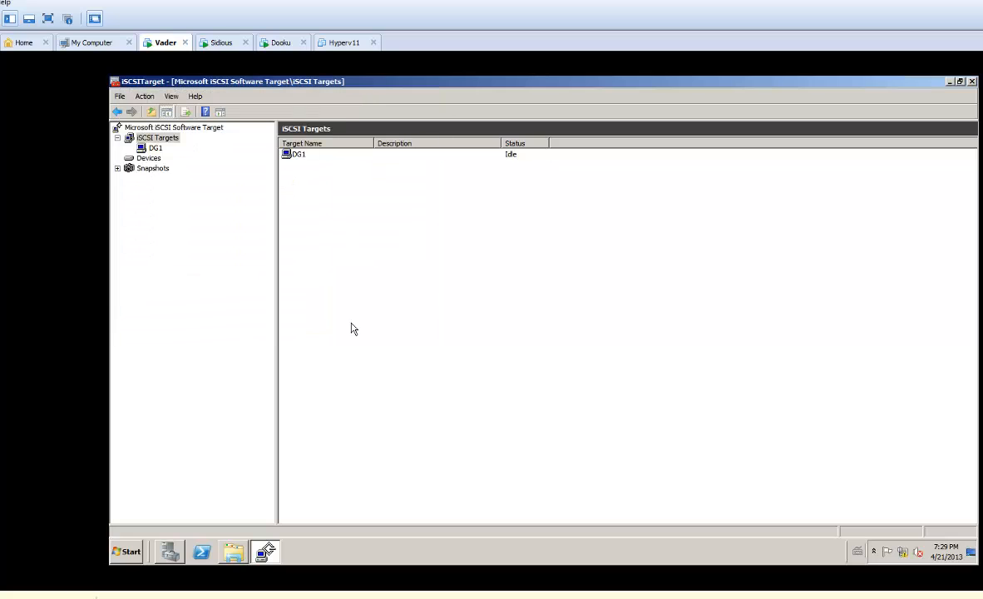
Step: Start a second virtual disk for the DG1 target, using the file C:\Storage\Disk2.vhd
{"action": "right_click", "coordinate": [290, 154]}
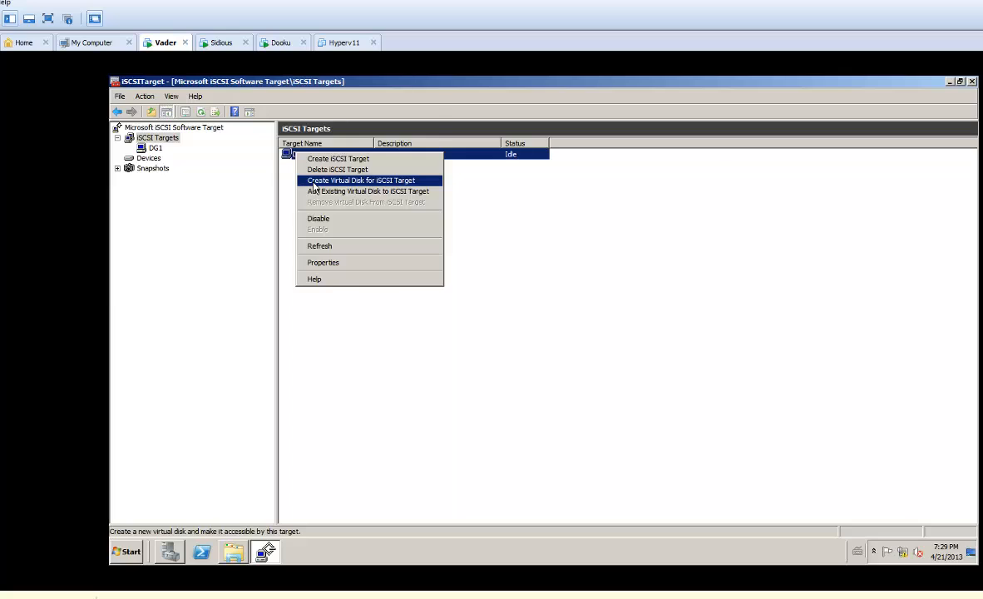
{"action": "left_click", "coordinate": [301, 180]}
{"action": "left_click", "coordinate": [350, 325]}
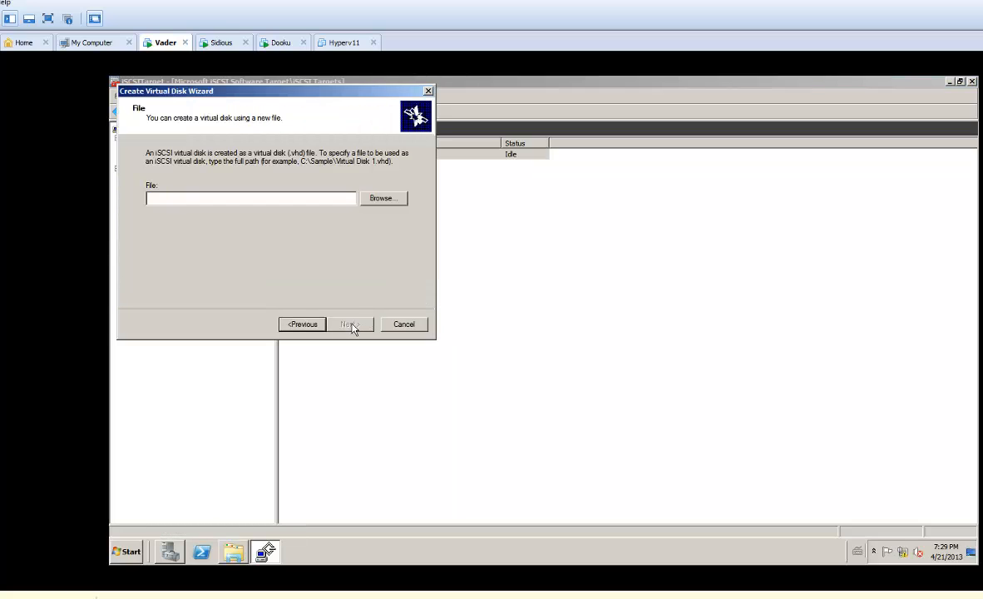
{"action": "left_click", "coordinate": [383, 202]}
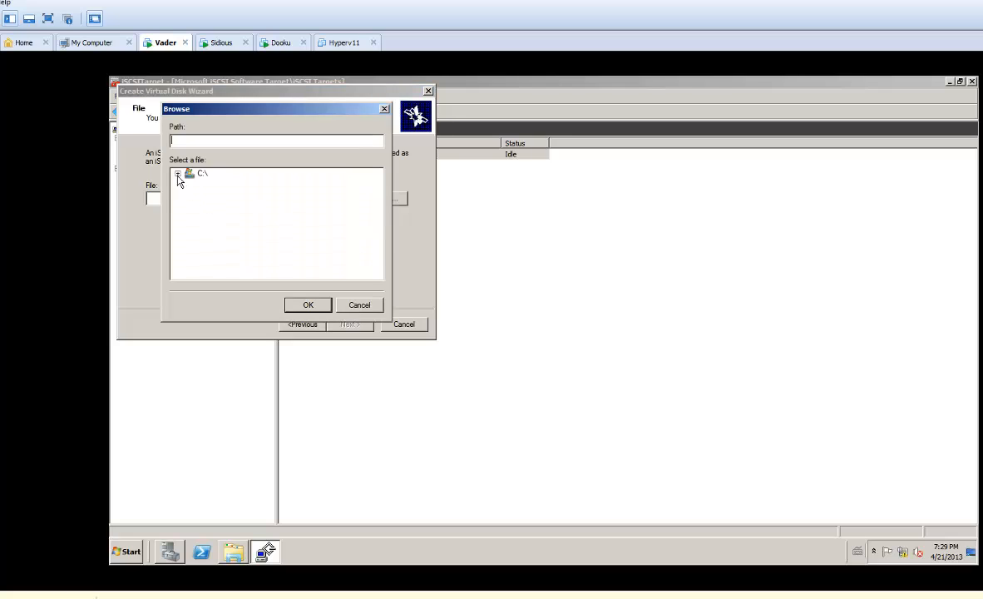
{"action": "left_click", "coordinate": [177, 173]}
{"action": "left_click", "coordinate": [223, 255]}
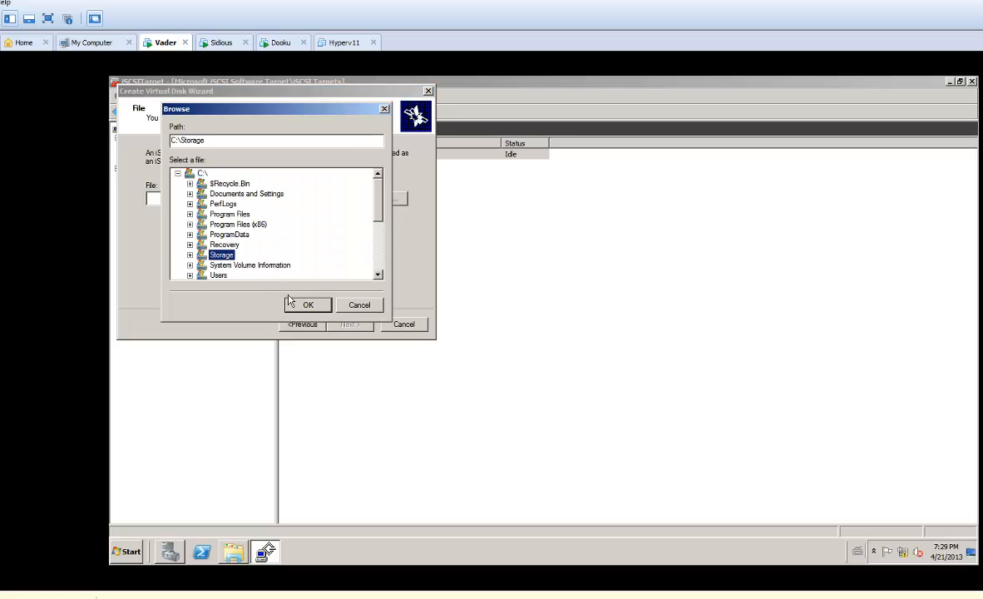
{"action": "left_click", "coordinate": [293, 305]}
{"action": "left_click", "coordinate": [234, 197]}
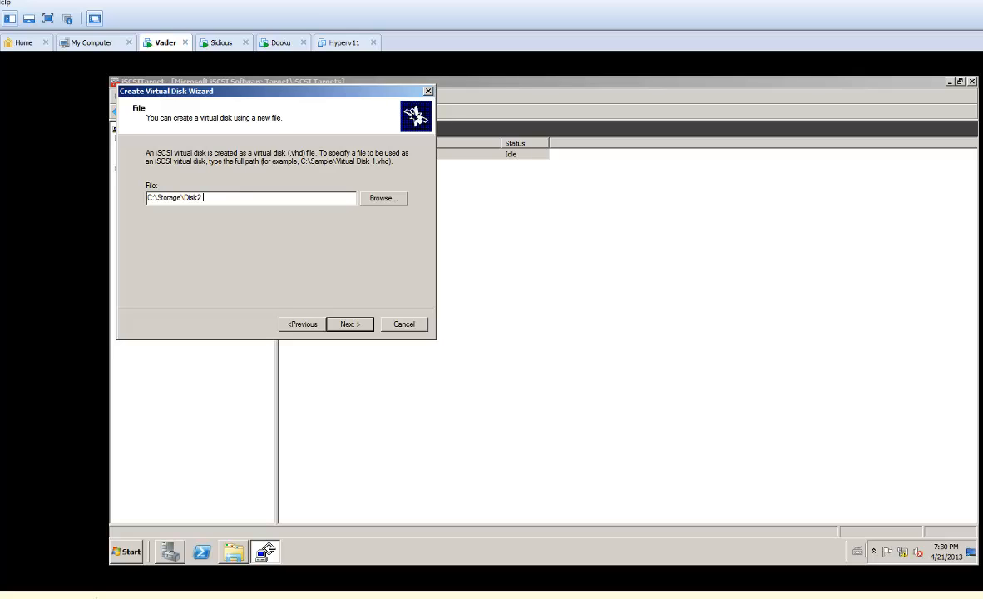
{"action": "left_click", "coordinate": [330, 324]}
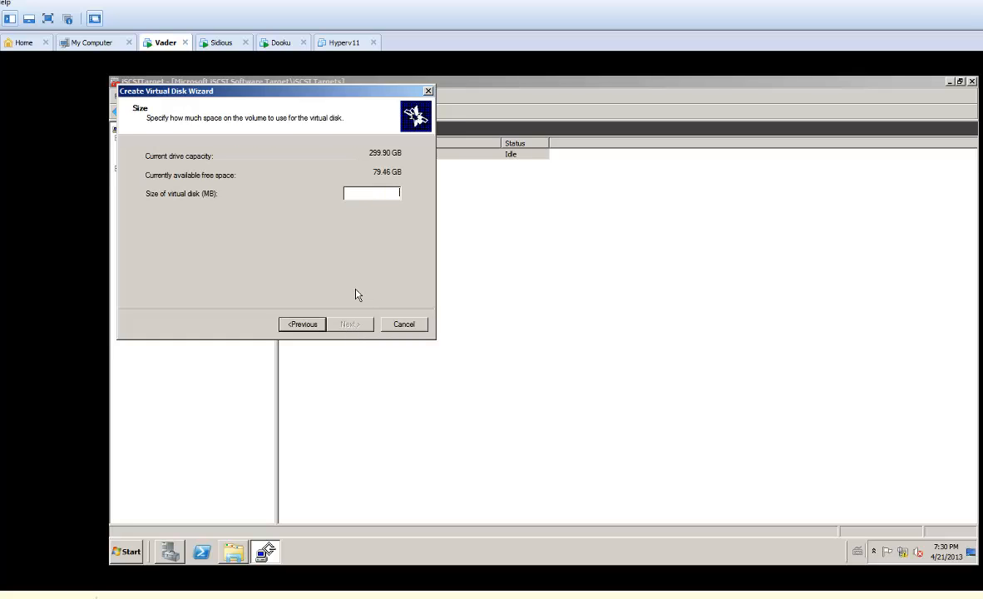
Step: Set the second virtual disk's size to 8000 MB with the description Quorum, and finish creating it
{"action": "type", "text": "8"}
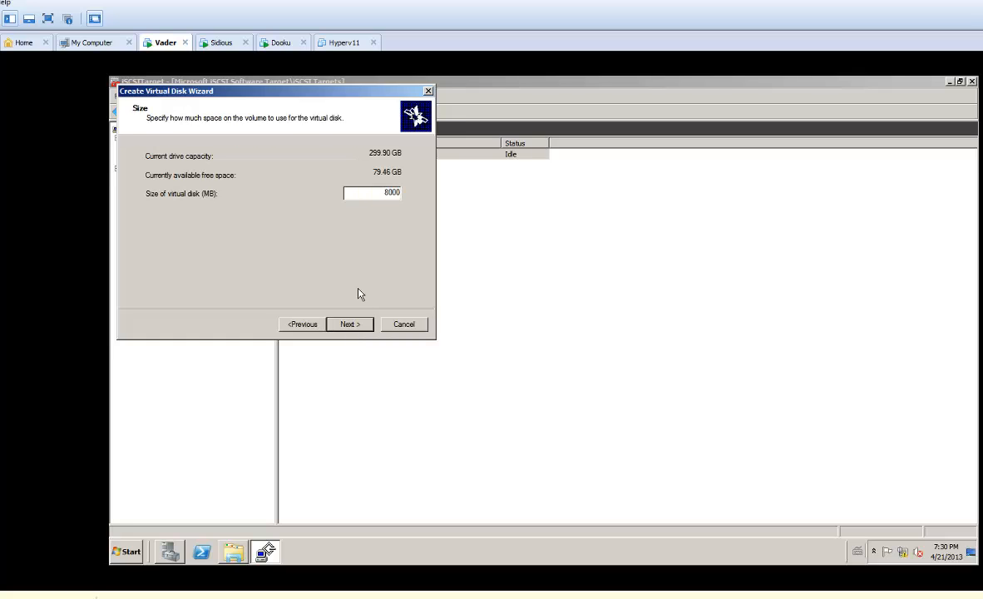
{"action": "type", "text": "000"}
{"action": "left_click", "coordinate": [349, 326]}
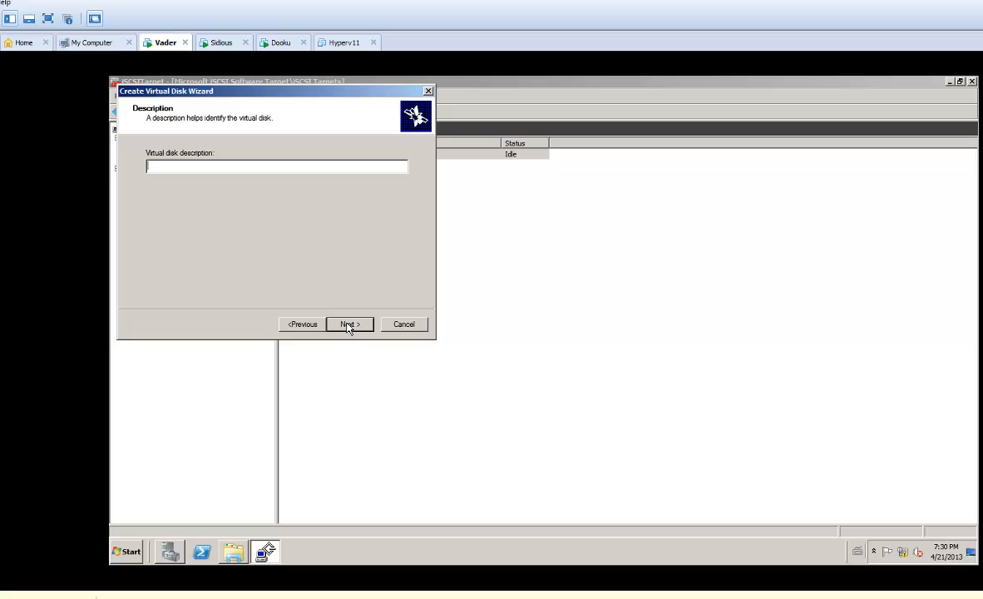
{"action": "type", "text": "Quorum"}
{"action": "left_click", "coordinate": [349, 323]}
{"action": "left_click", "coordinate": [348, 324]}
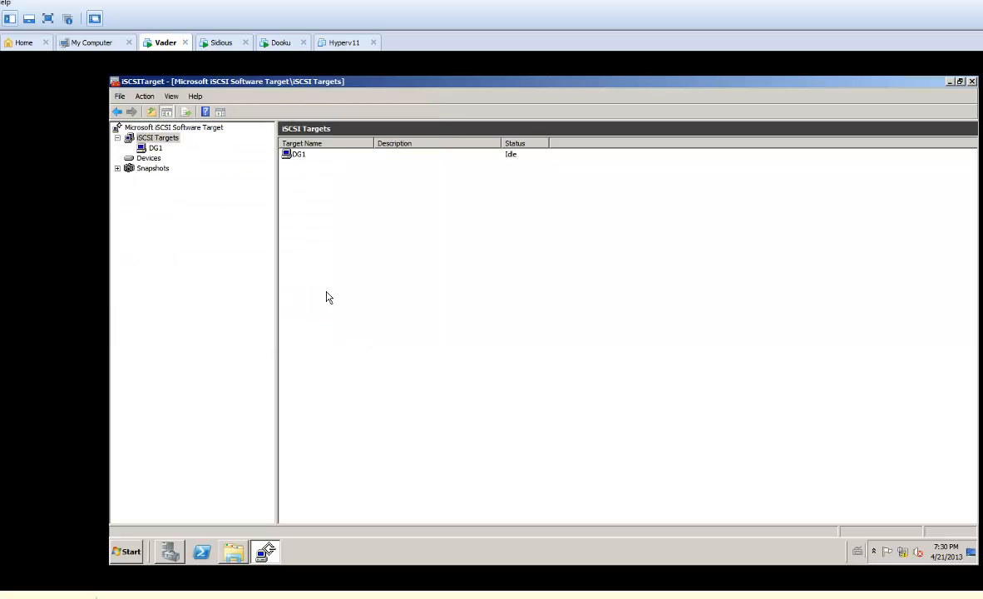
Step: In the DG1 target's properties, add an IP Address initiator identifier of 12.1.1.2 and allow multiple initiators
{"action": "left_click", "coordinate": [155, 148]}
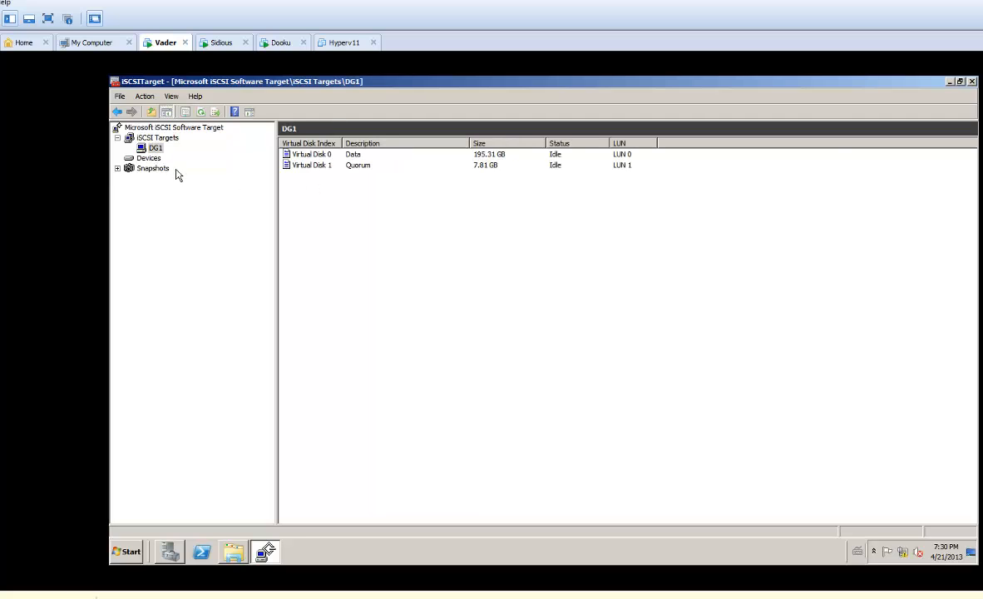
{"action": "right_click", "coordinate": [153, 148]}
{"action": "left_click", "coordinate": [179, 266]}
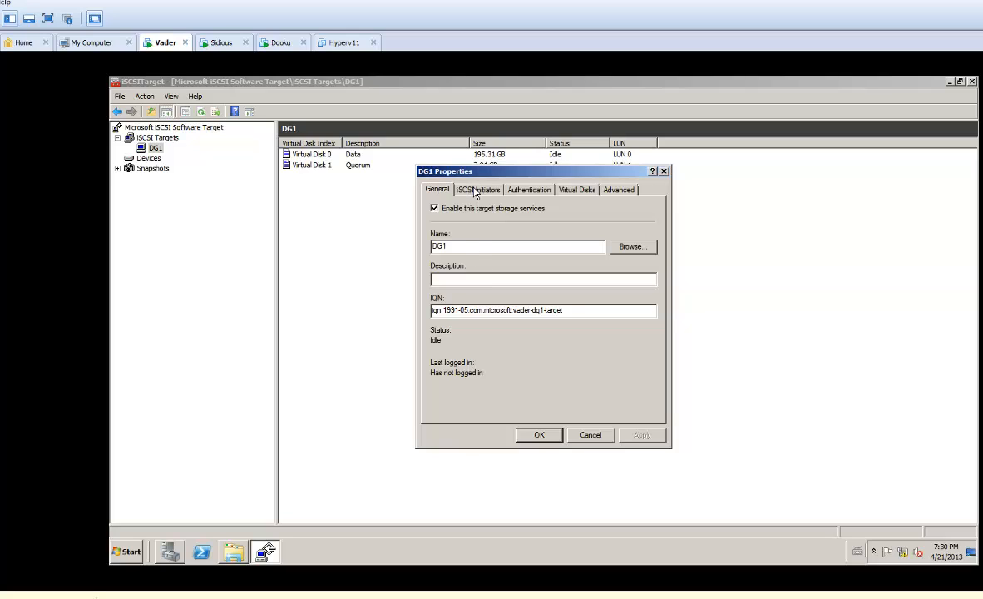
{"action": "left_click", "coordinate": [475, 190]}
{"action": "left_click", "coordinate": [450, 405]}
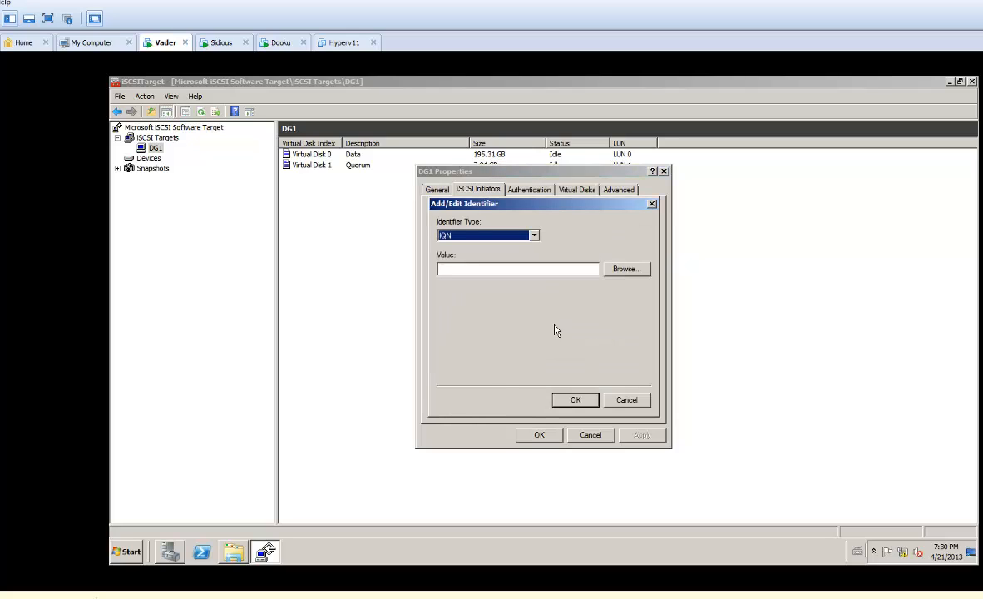
{"action": "left_click", "coordinate": [462, 235]}
{"action": "left_click", "coordinate": [479, 264]}
{"action": "left_click", "coordinate": [482, 270]}
{"action": "type", "text": "12.1.1.2"}
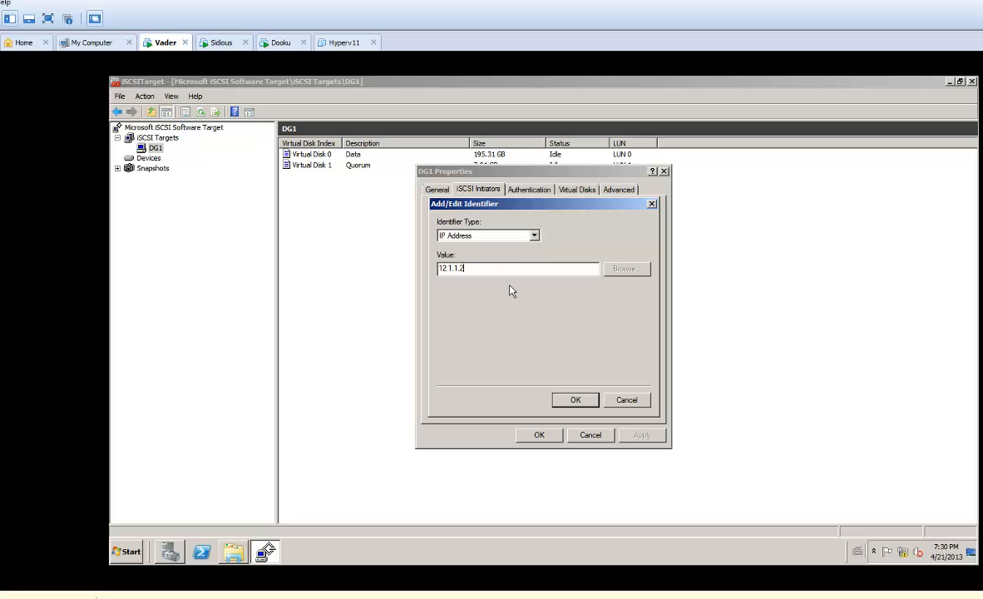
{"action": "left_click", "coordinate": [576, 399]}
{"action": "left_click", "coordinate": [583, 358]}
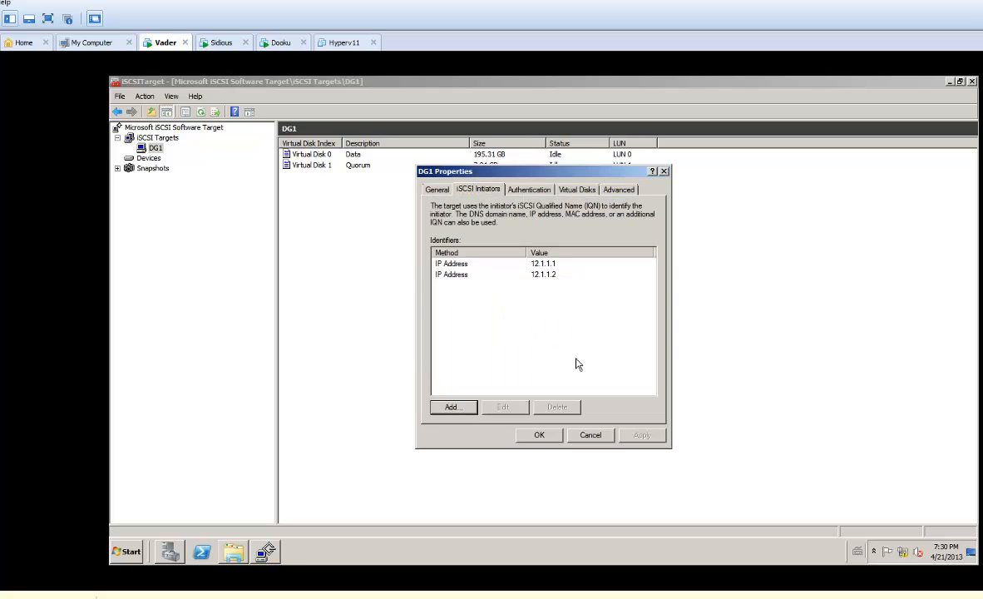
Step: Add another IP Address initiator identifier of 12.1.1.3, save the DG1 properties and close Microsoft iSCSI Software Target
{"action": "left_click", "coordinate": [460, 407]}
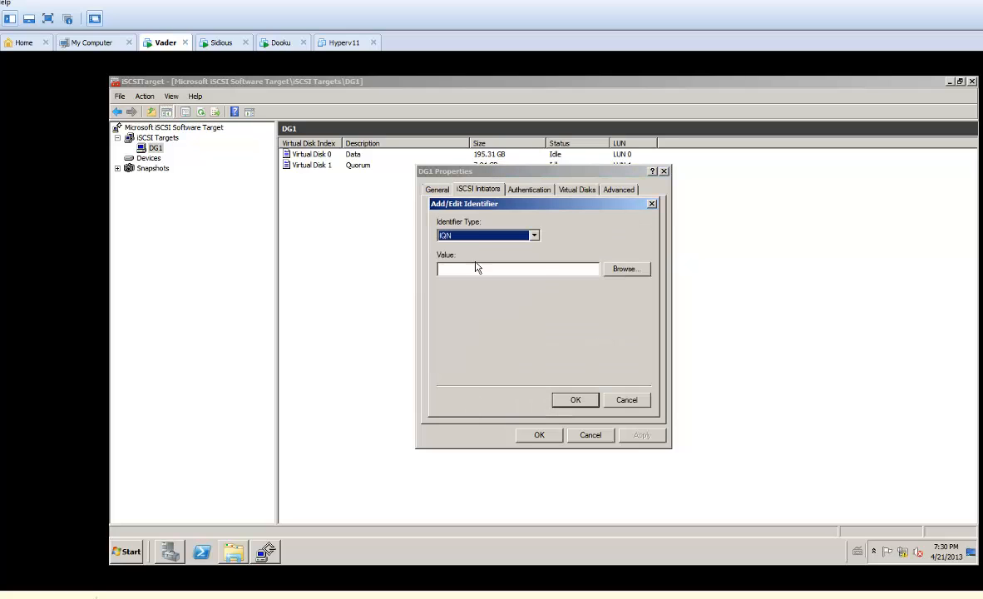
{"action": "left_click", "coordinate": [486, 236]}
{"action": "left_click", "coordinate": [469, 262]}
{"action": "left_click", "coordinate": [473, 271]}
{"action": "type", "text": "12.1.1.3"}
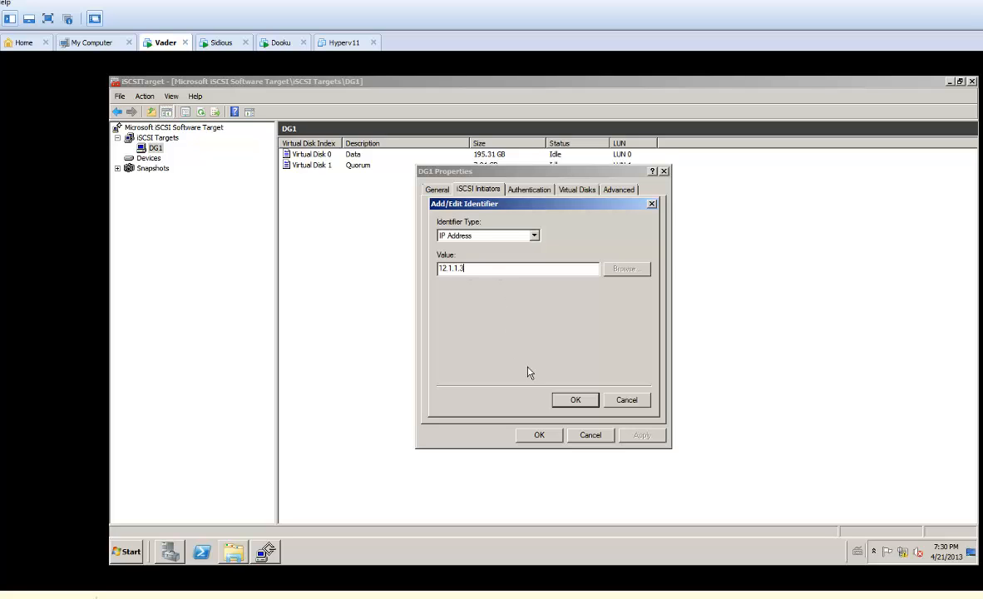
{"action": "left_click", "coordinate": [564, 400]}
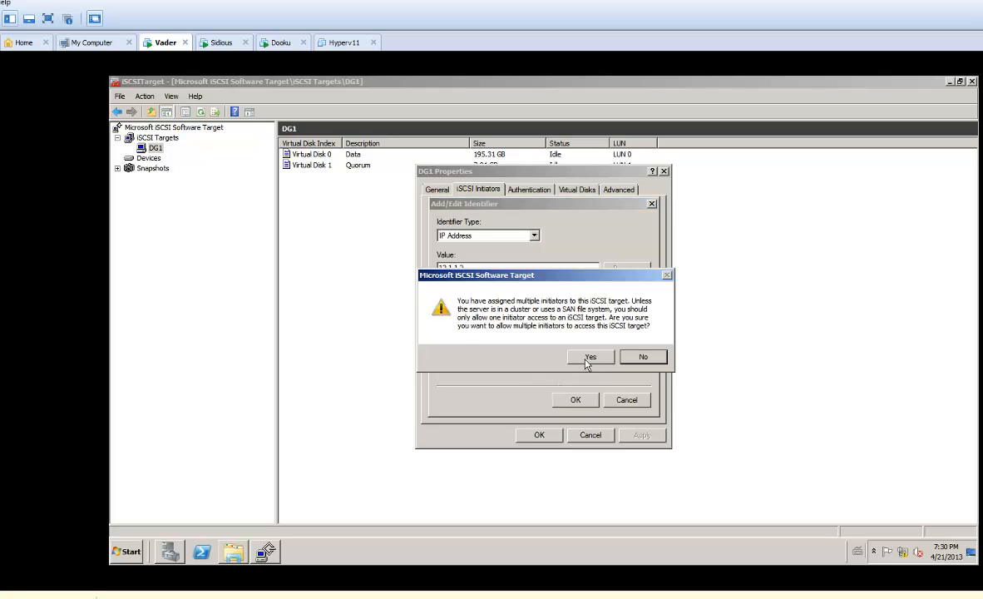
{"action": "left_click", "coordinate": [591, 356]}
{"action": "left_click", "coordinate": [542, 434]}
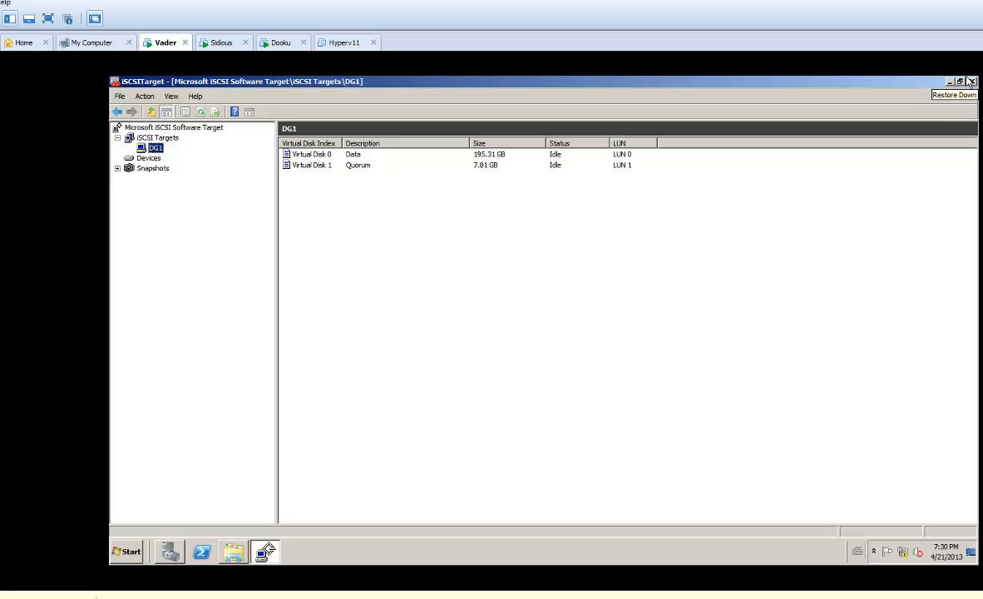
{"action": "left_click", "coordinate": [972, 82]}
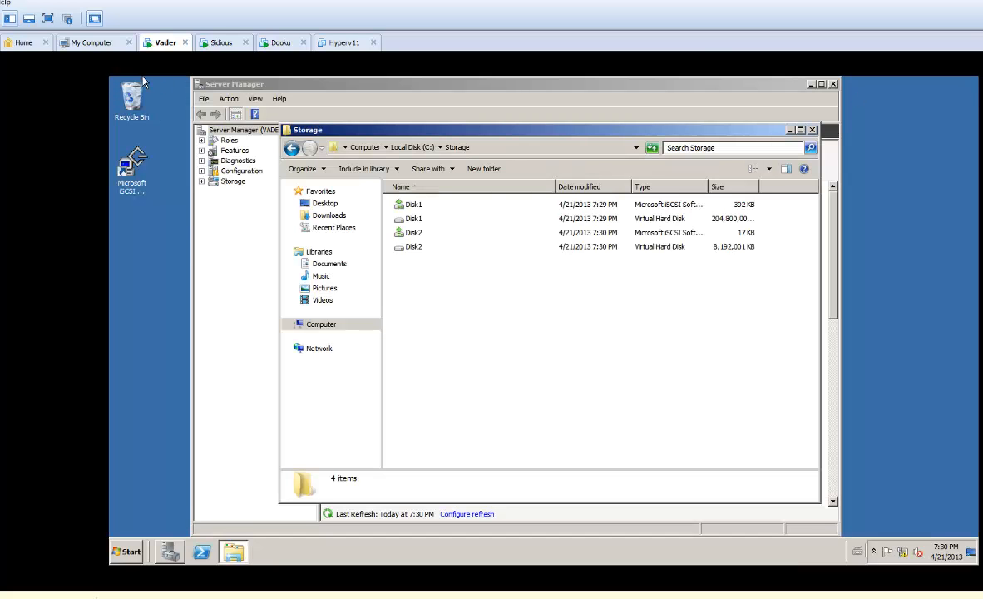
Step: Switch to the Sidious virtual machine, close Network Connections and open the iSCSI Initiator
{"action": "left_click", "coordinate": [226, 45]}
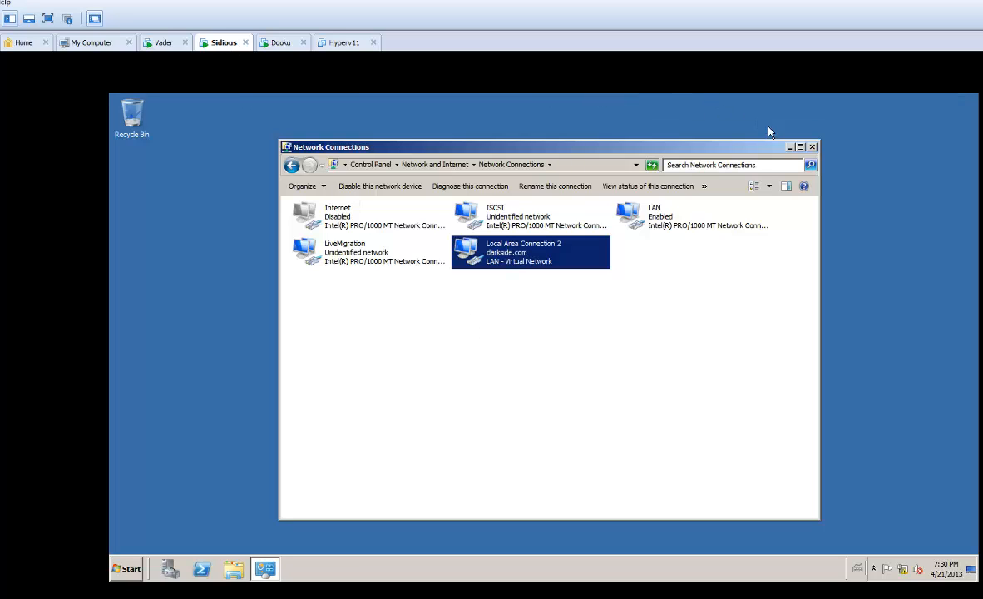
{"action": "left_click", "coordinate": [812, 149]}
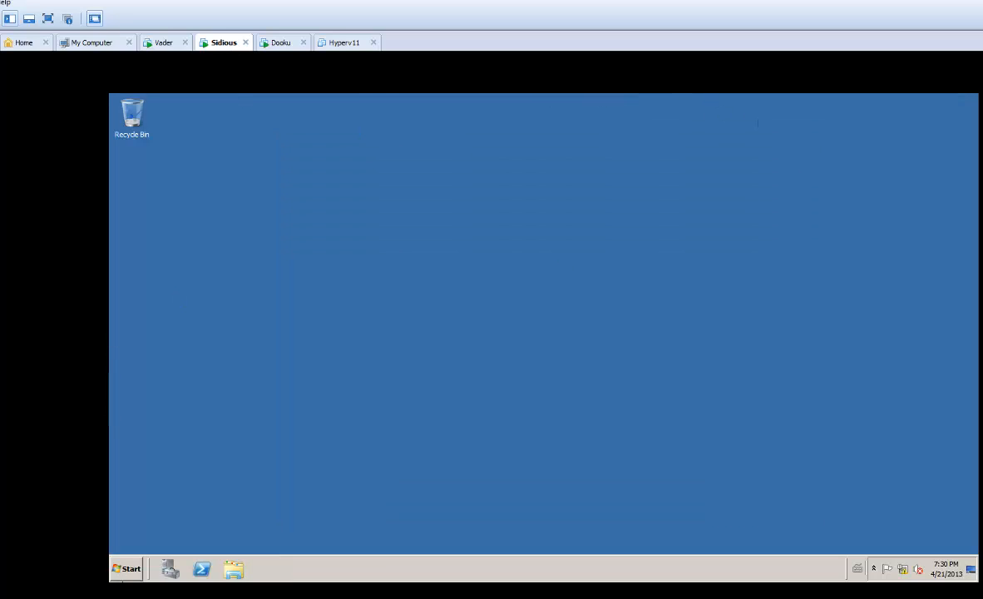
{"action": "left_click", "coordinate": [129, 570]}
{"action": "mouse_move", "coordinate": [278, 458]}
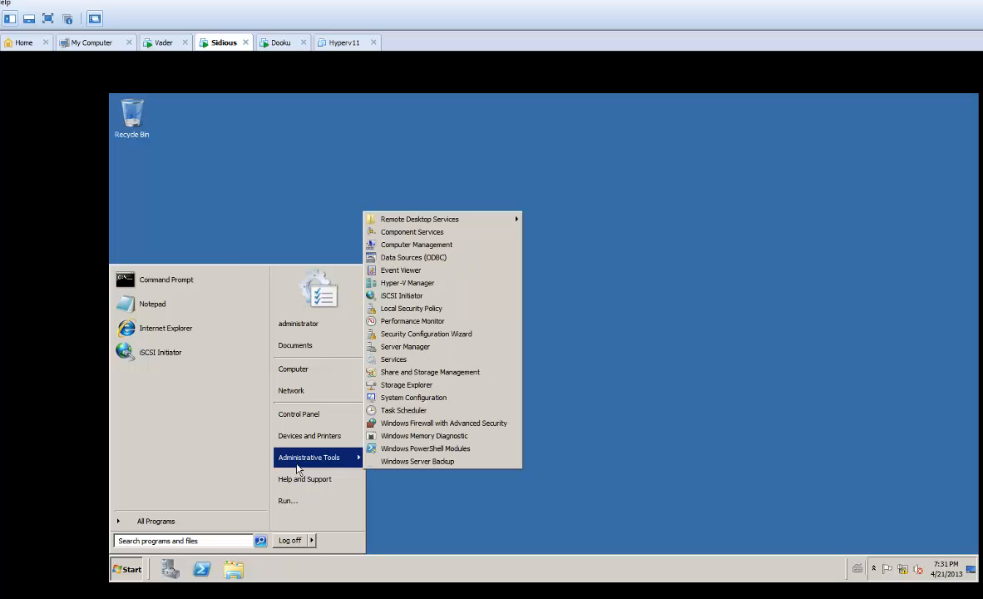
{"action": "left_click", "coordinate": [401, 296]}
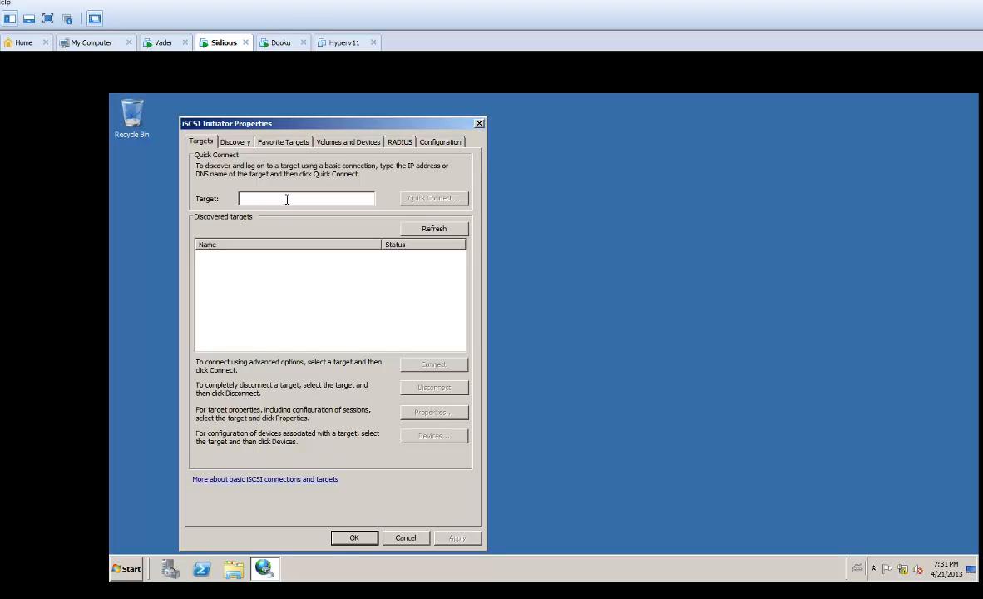
Step: Quick-connect Sidious to the iSCSI target at 12.1.1.1 and accept the initiator properties
{"action": "type", "text": "12.1.1.1"}
{"action": "left_click", "coordinate": [410, 198]}
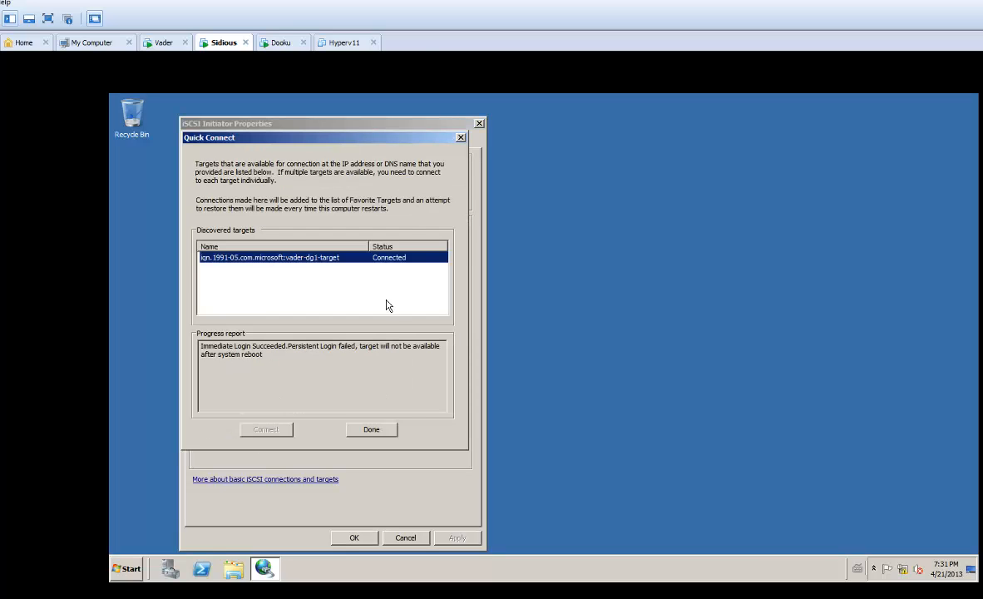
{"action": "left_click", "coordinate": [381, 429]}
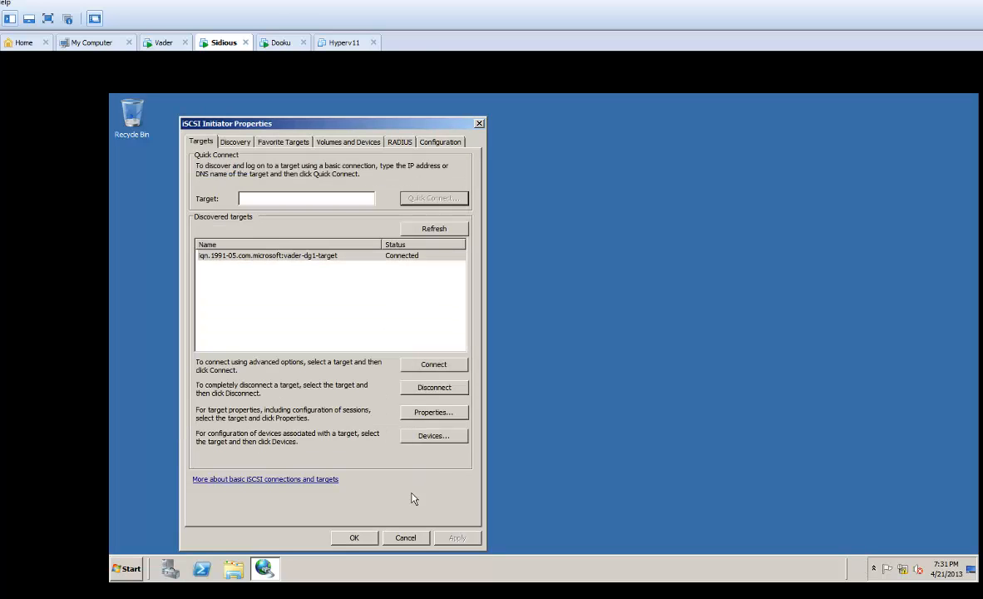
{"action": "left_click", "coordinate": [353, 538]}
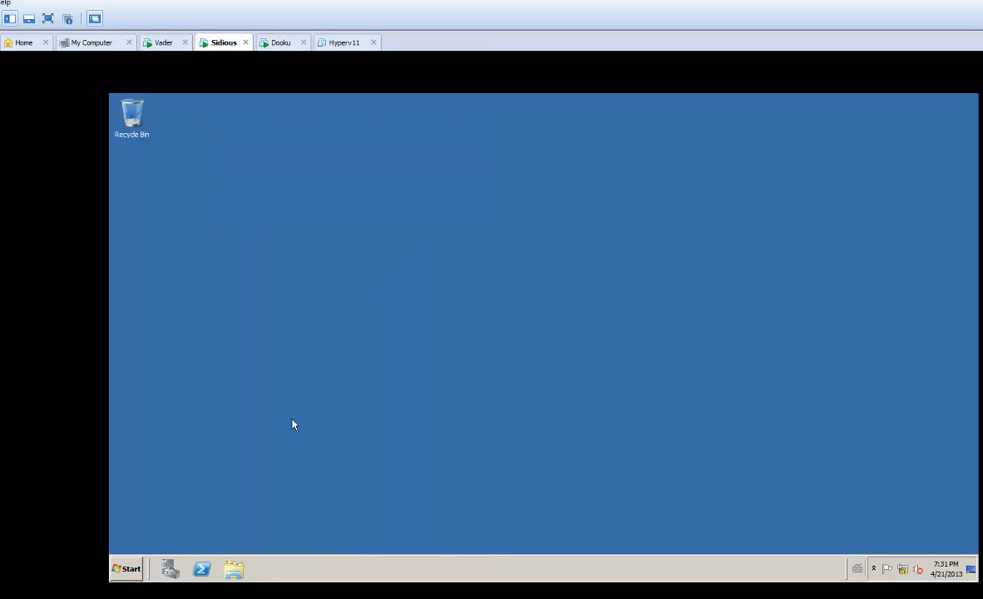
Step: On the Dooku virtual machine, open the iSCSI Initiator, quick-connect to the target at 12.1.1.1 and accept the properties
{"action": "left_click", "coordinate": [278, 45]}
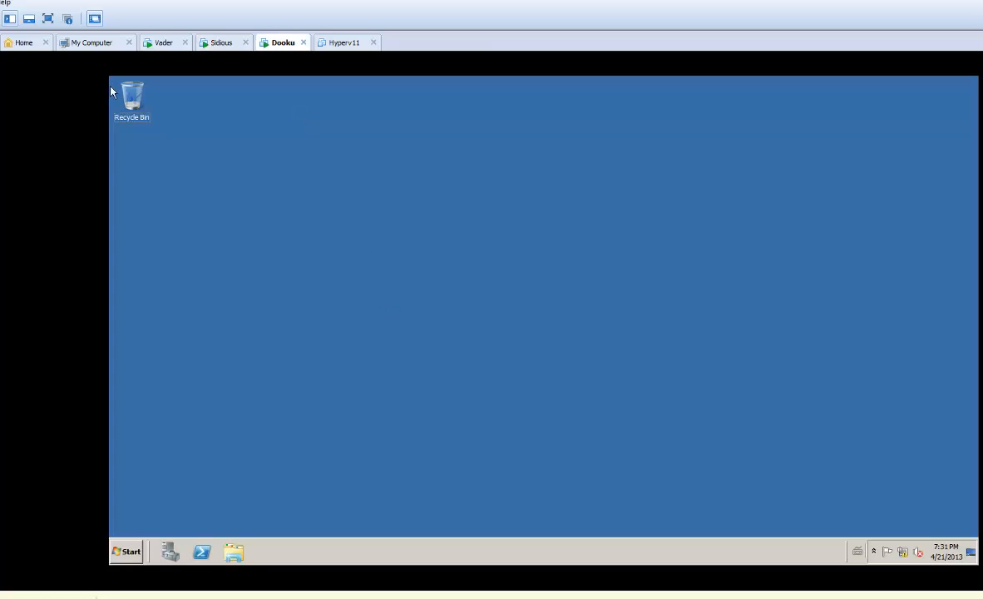
{"action": "left_click", "coordinate": [128, 549]}
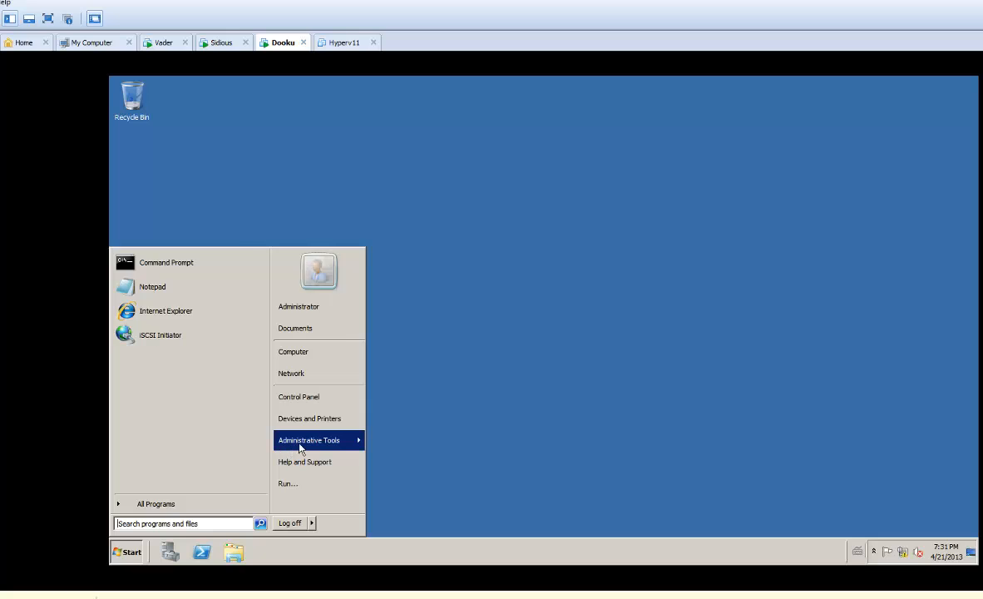
{"action": "mouse_move", "coordinate": [299, 443]}
{"action": "left_click", "coordinate": [395, 283]}
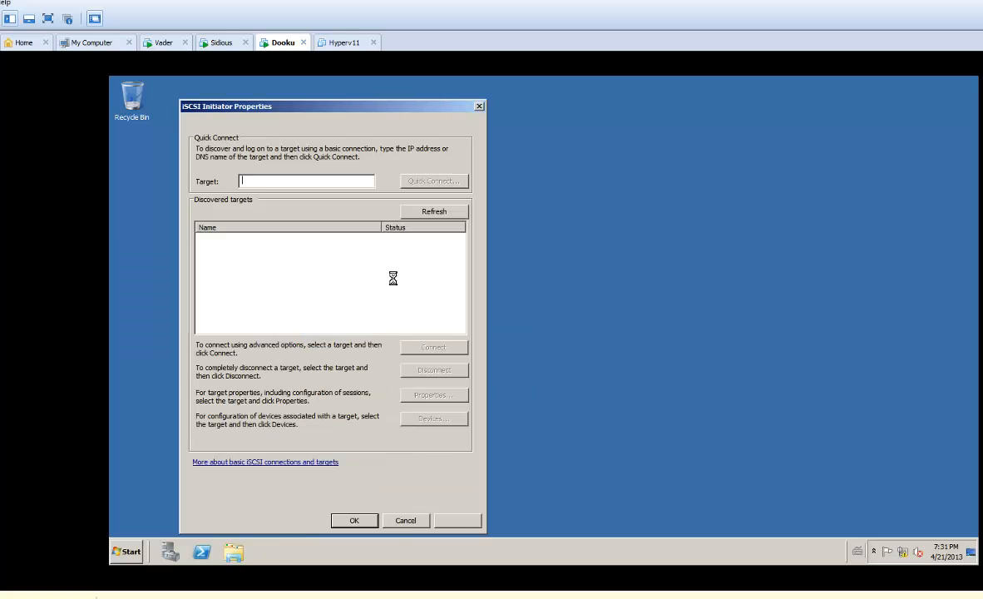
{"action": "type", "text": "12.1."}
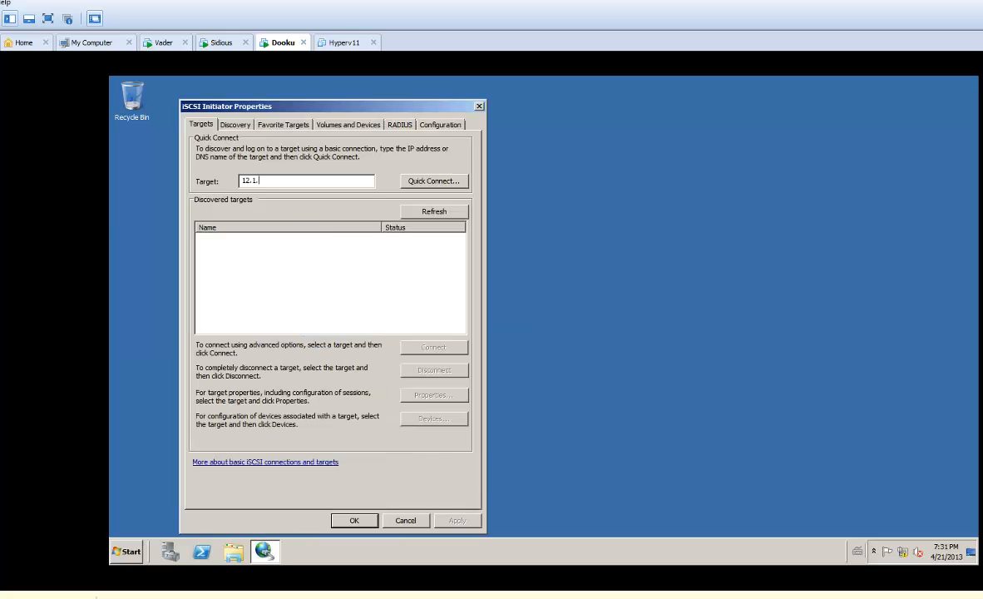
{"action": "type", "text": "1.1"}
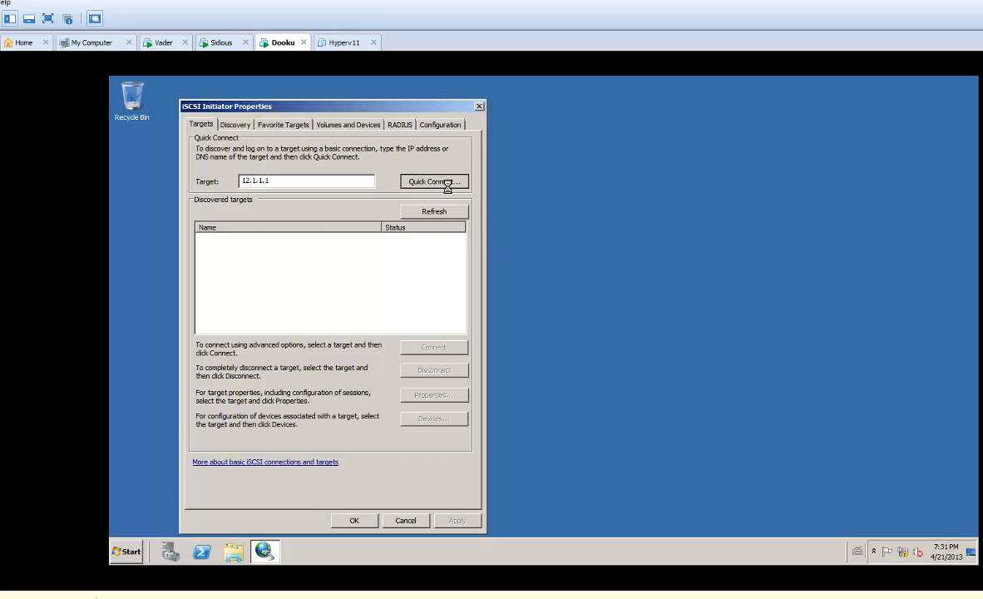
{"action": "left_click", "coordinate": [441, 183]}
{"action": "left_click", "coordinate": [371, 413]}
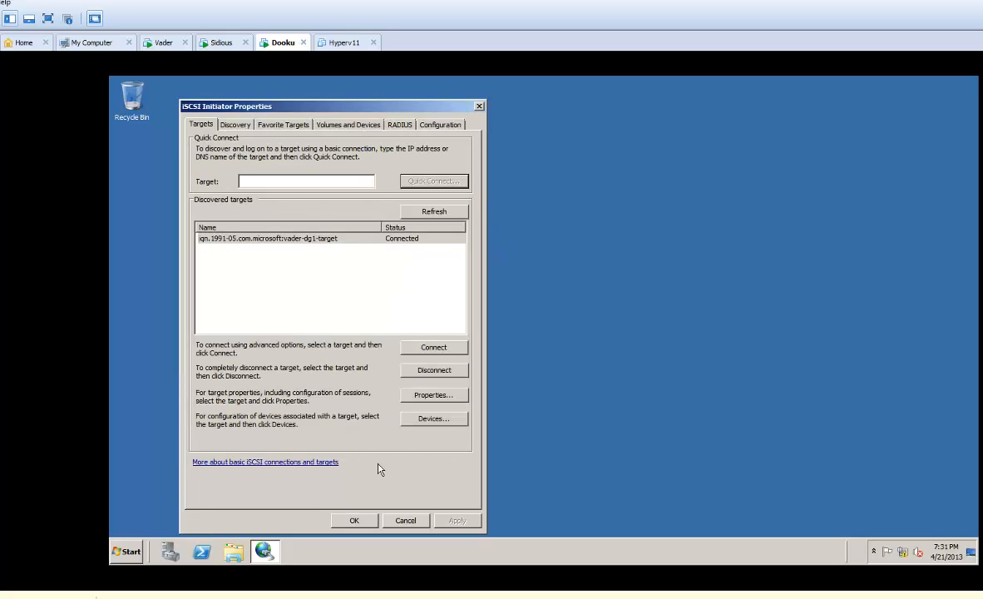
{"action": "left_click", "coordinate": [355, 521]}
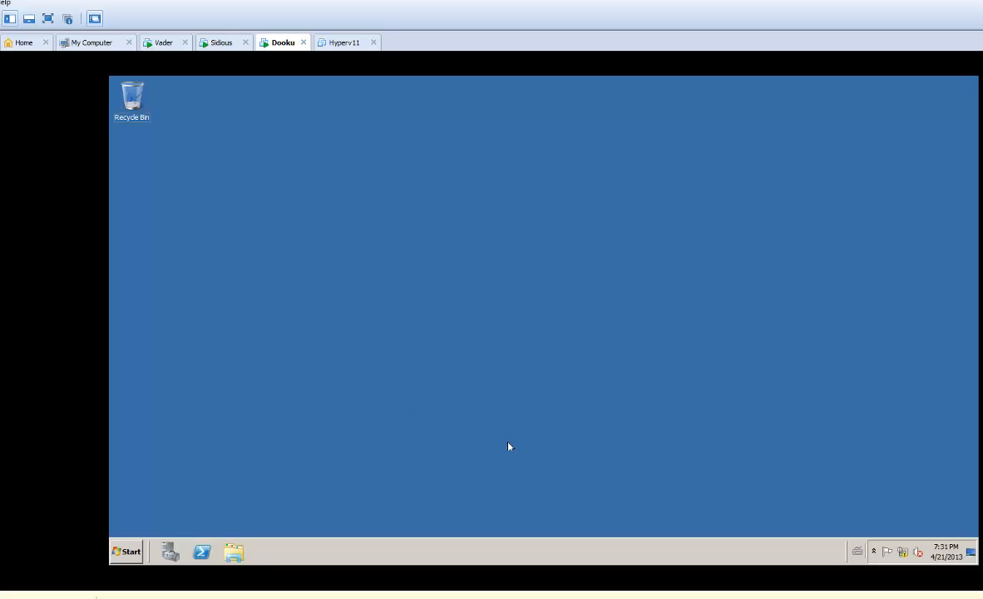
Step: Return to the Sidious virtual machine and open Disk Management in a maximized Server Manager
{"action": "left_click", "coordinate": [222, 44]}
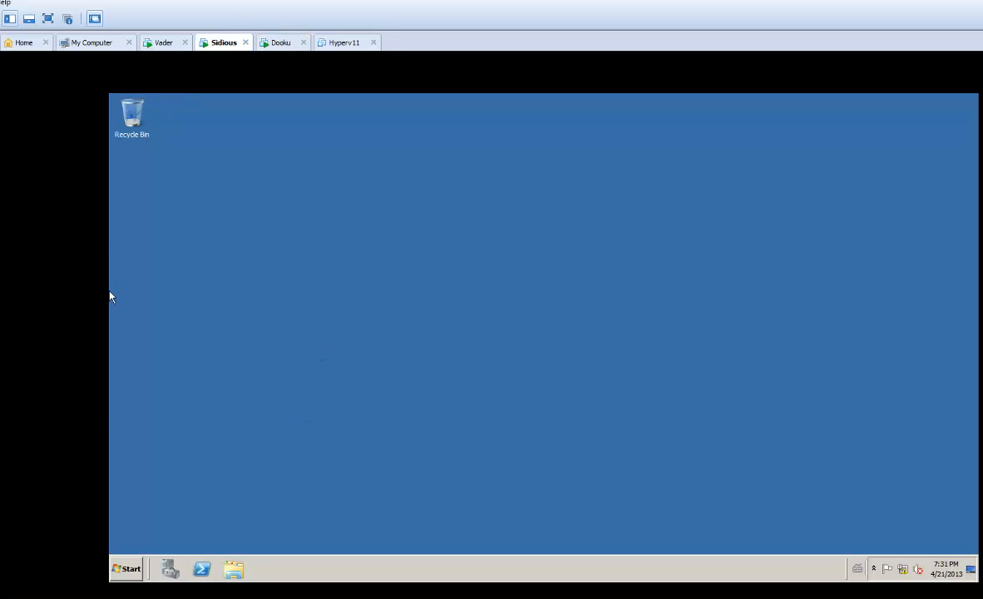
{"action": "left_click", "coordinate": [171, 568]}
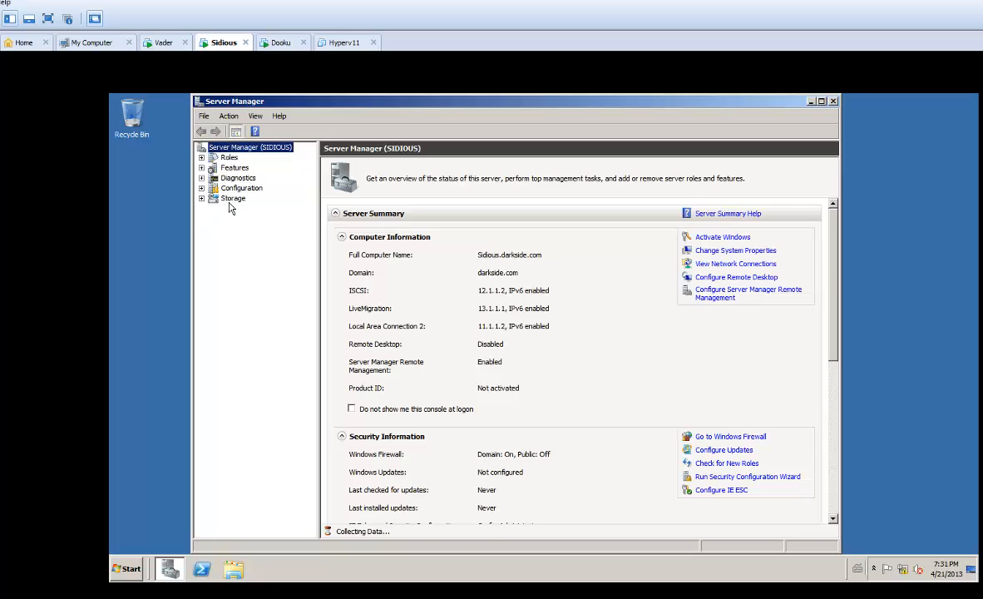
{"action": "left_click", "coordinate": [202, 198]}
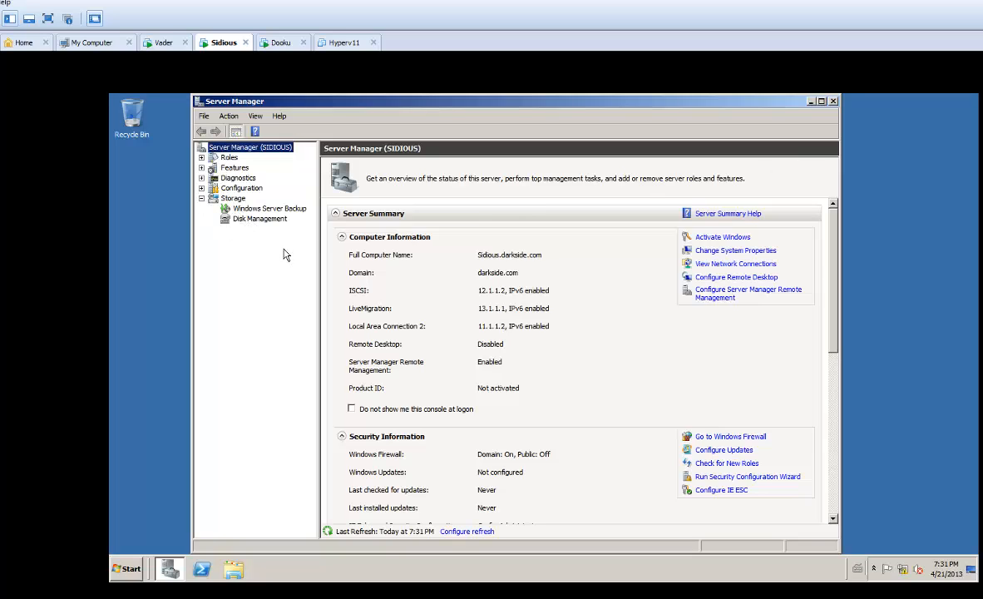
{"action": "left_click", "coordinate": [257, 220]}
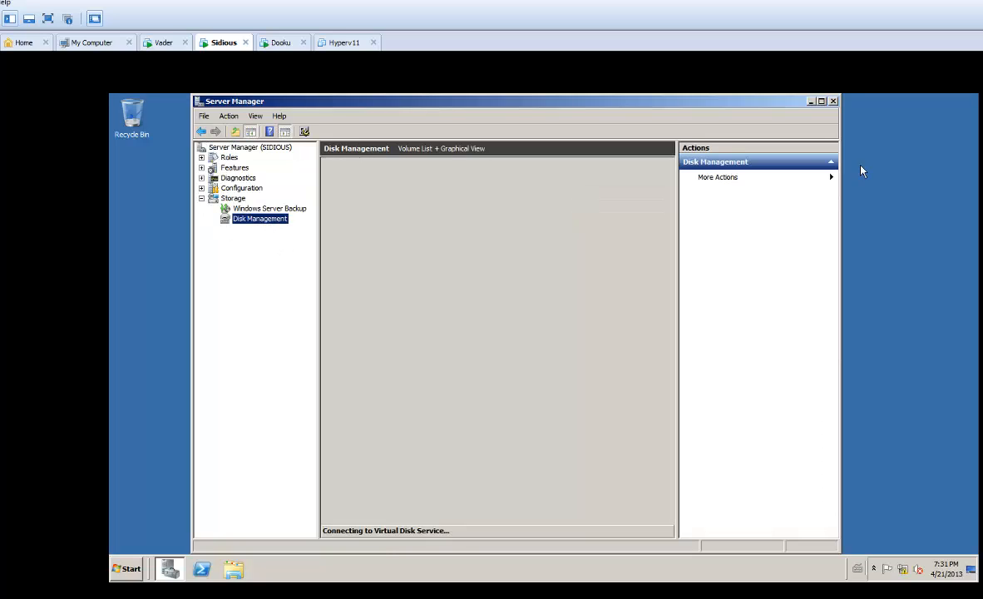
{"action": "left_click", "coordinate": [821, 100]}
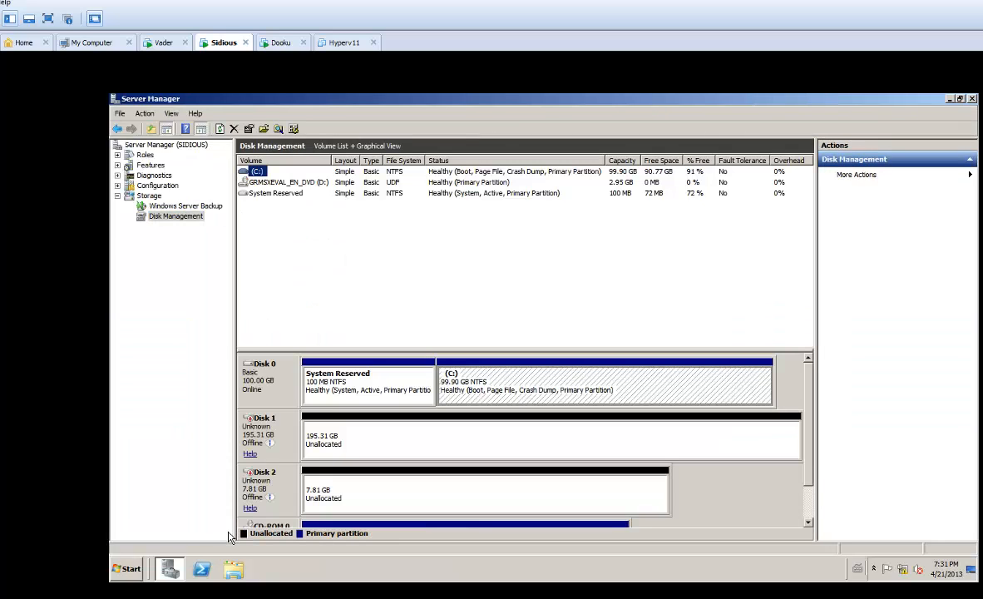
Step: Bring the 195.31 GB Disk 1 online and initialize it
{"action": "right_click", "coordinate": [261, 441]}
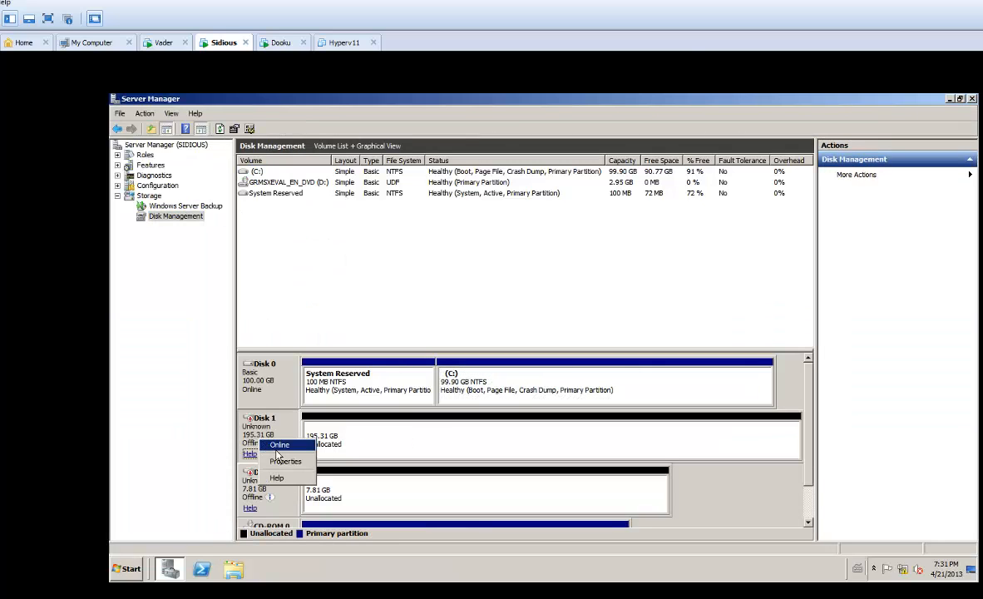
{"action": "left_click", "coordinate": [276, 445]}
{"action": "right_click", "coordinate": [254, 416]}
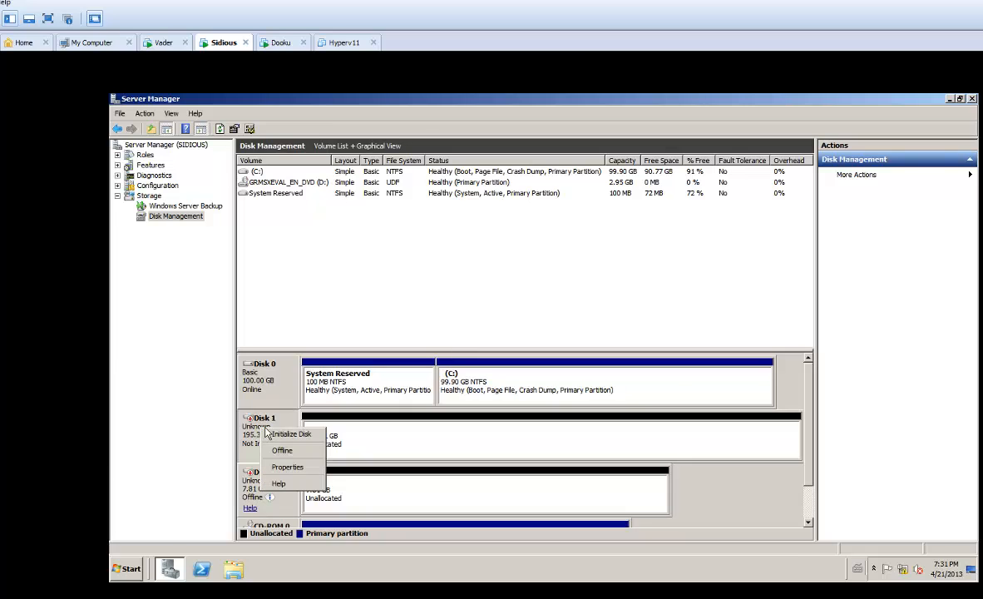
{"action": "left_click", "coordinate": [264, 406]}
{"action": "left_click", "coordinate": [574, 403]}
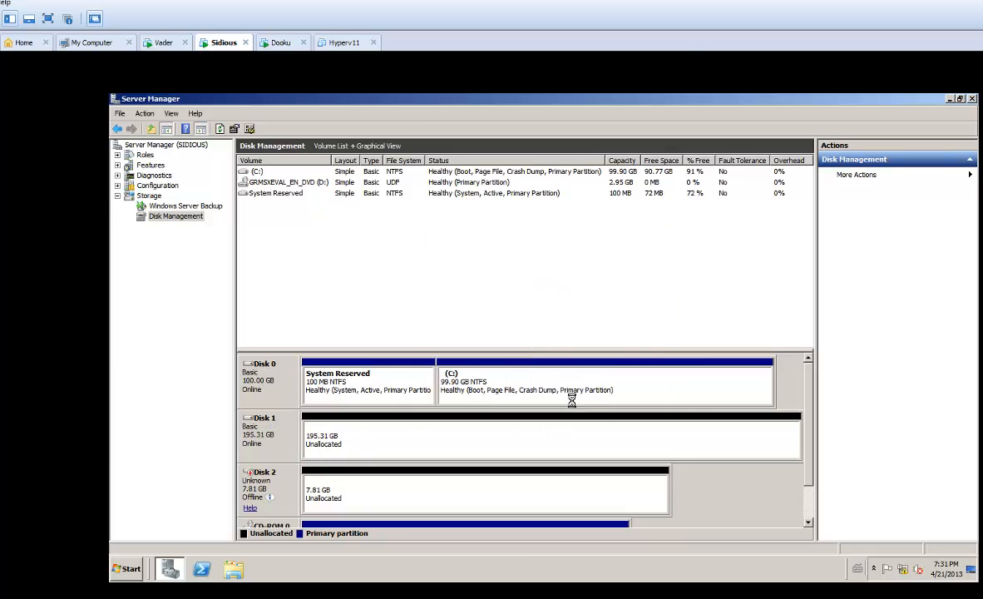
Step: Create a full-size simple volume on Disk 1 with drive letter E, quick-formatted as NTFS and labelled Data
{"action": "right_click", "coordinate": [370, 444]}
{"action": "left_click", "coordinate": [391, 446]}
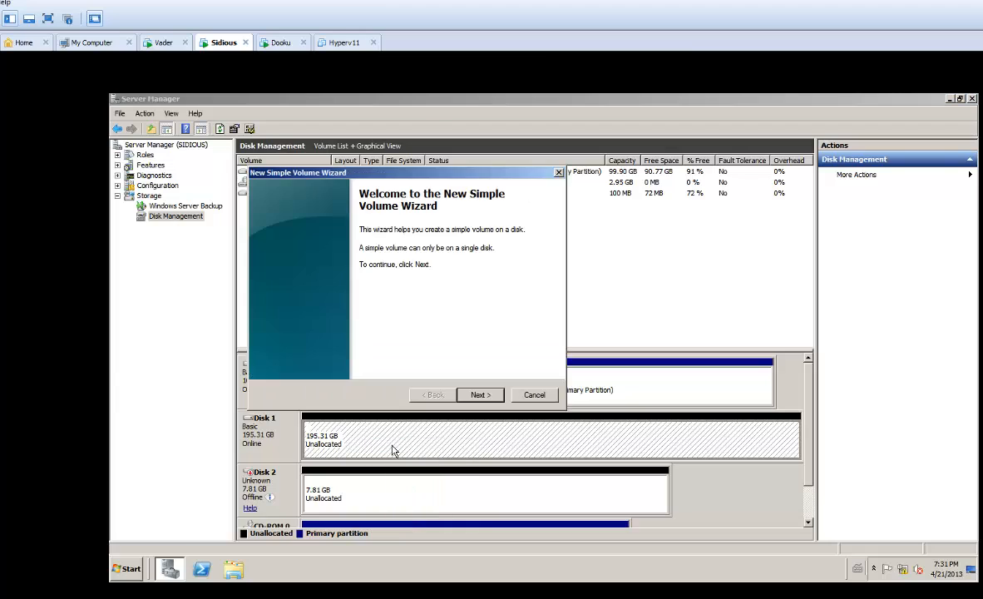
{"action": "left_click", "coordinate": [481, 395]}
{"action": "left_click", "coordinate": [480, 395]}
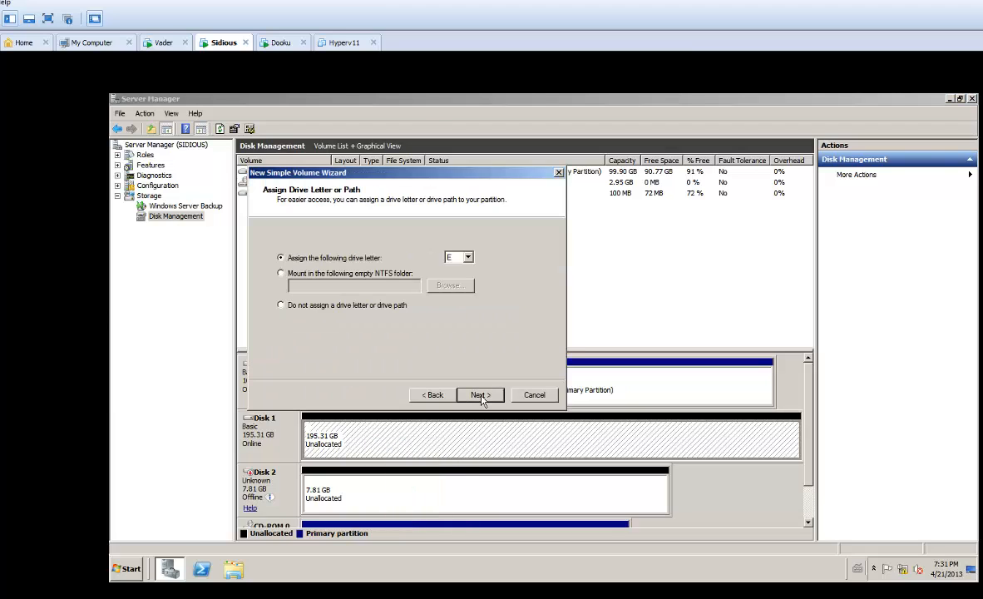
{"action": "left_click", "coordinate": [479, 395]}
{"action": "left_click_drag", "start_coordinate": [429, 320], "coordinate": [390, 319]}
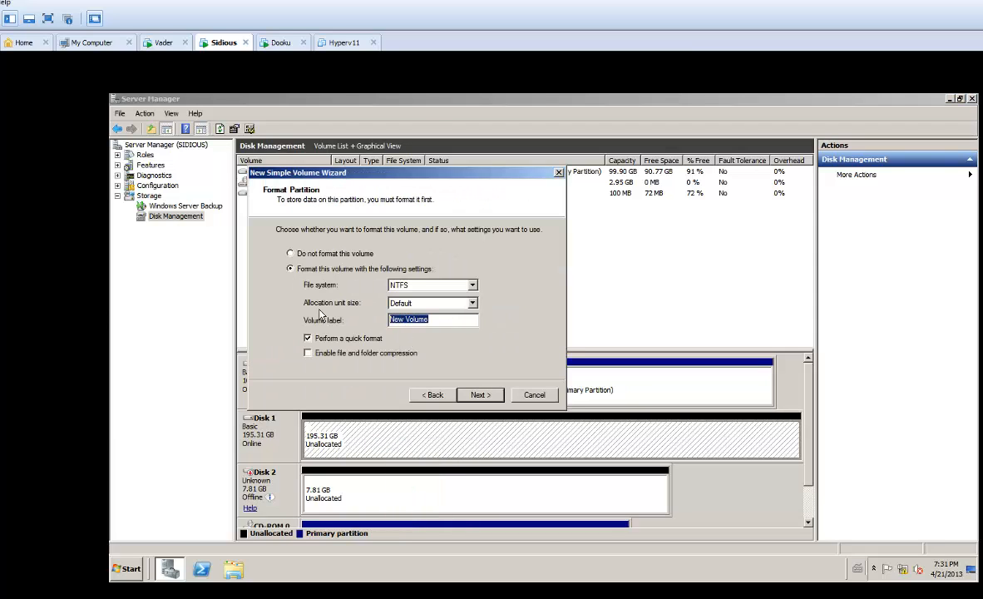
{"action": "type", "text": "Data"}
{"action": "left_click", "coordinate": [479, 395]}
{"action": "left_click", "coordinate": [479, 395]}
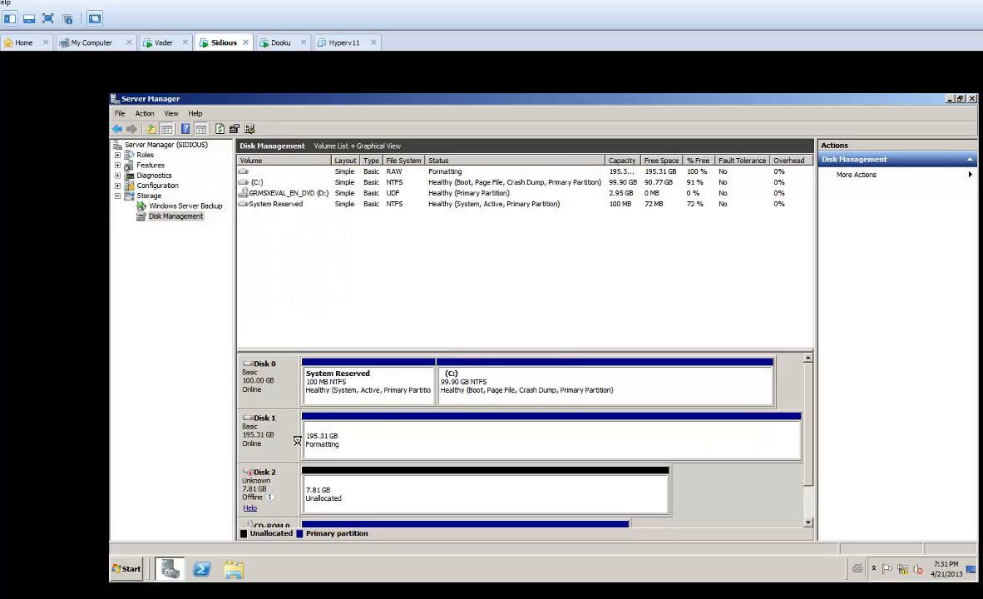
Step: Bring the 7.81 GB Disk 2 online and initialize it with the MBR partition style
{"action": "right_click", "coordinate": [267, 482]}
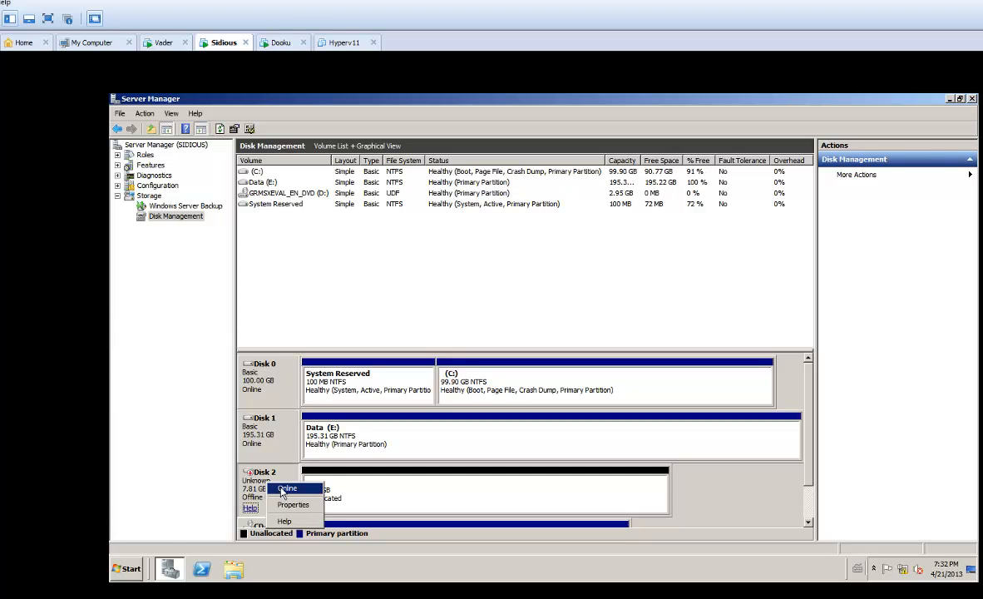
{"action": "left_click", "coordinate": [282, 489]}
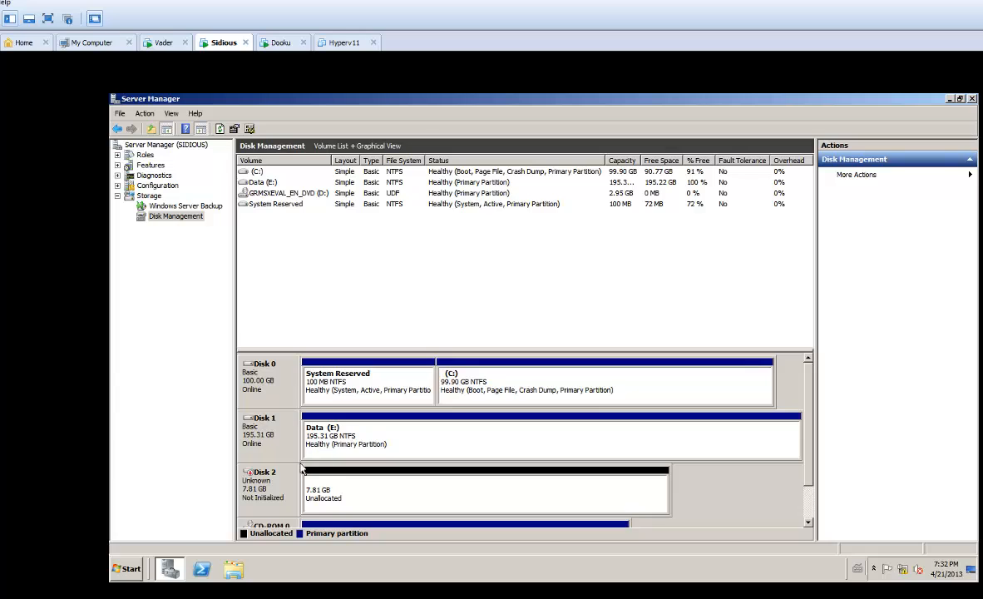
{"action": "right_click", "coordinate": [250, 470]}
{"action": "left_click", "coordinate": [274, 477]}
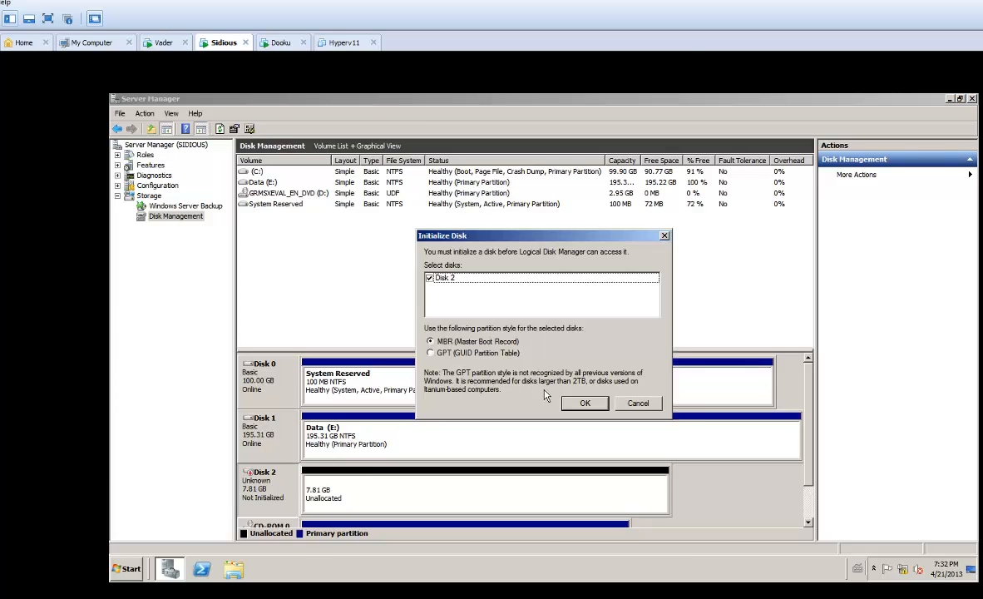
{"action": "left_click", "coordinate": [584, 403]}
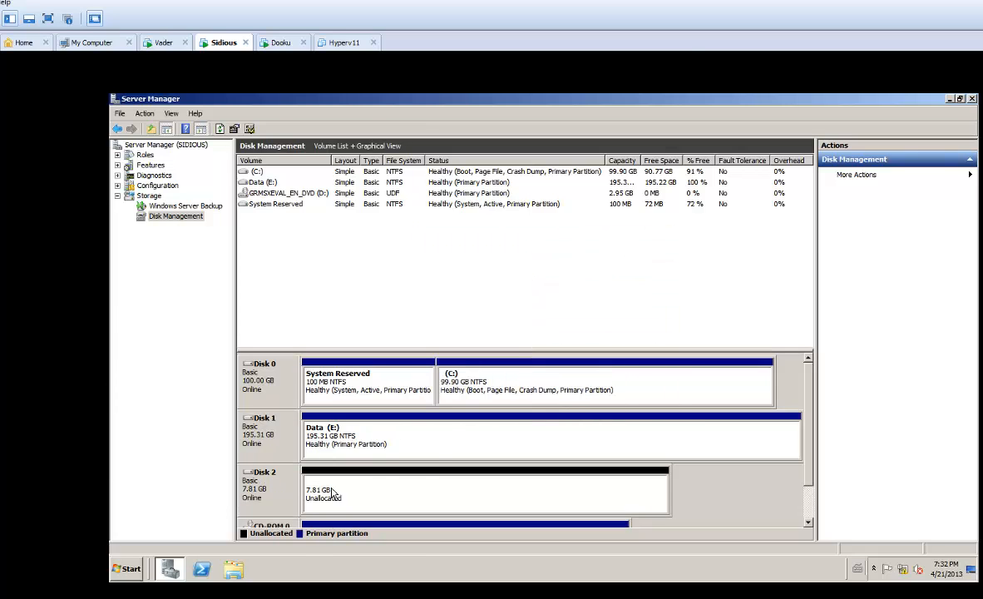
Step: Create a full-size simple volume on Disk 2 with drive letter F, quick-formatted as NTFS and labelled Quorum
{"action": "right_click", "coordinate": [333, 493]}
{"action": "left_click", "coordinate": [378, 401]}
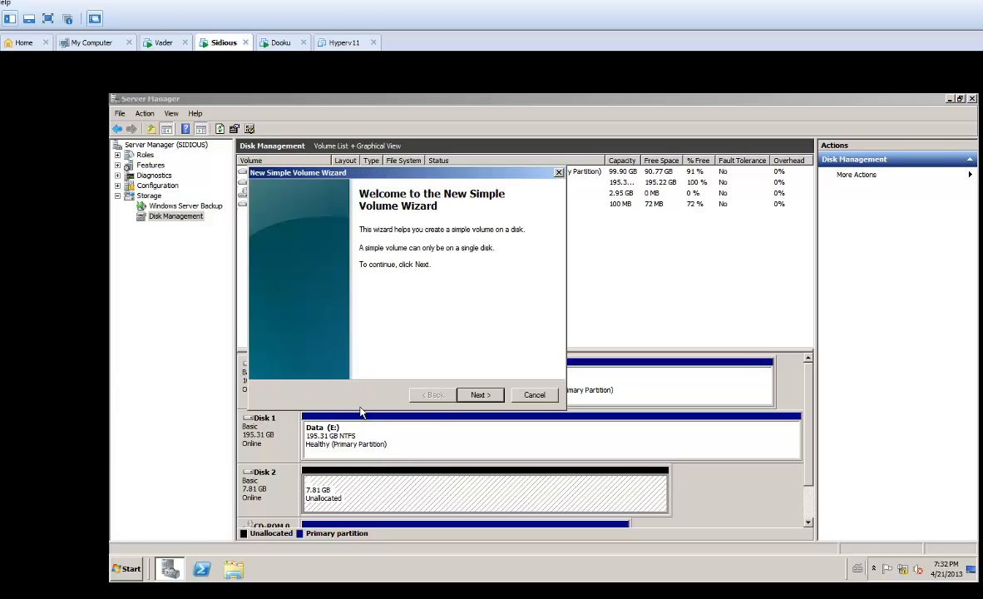
{"action": "left_click", "coordinate": [478, 396]}
{"action": "left_click", "coordinate": [479, 396]}
{"action": "left_click", "coordinate": [479, 396]}
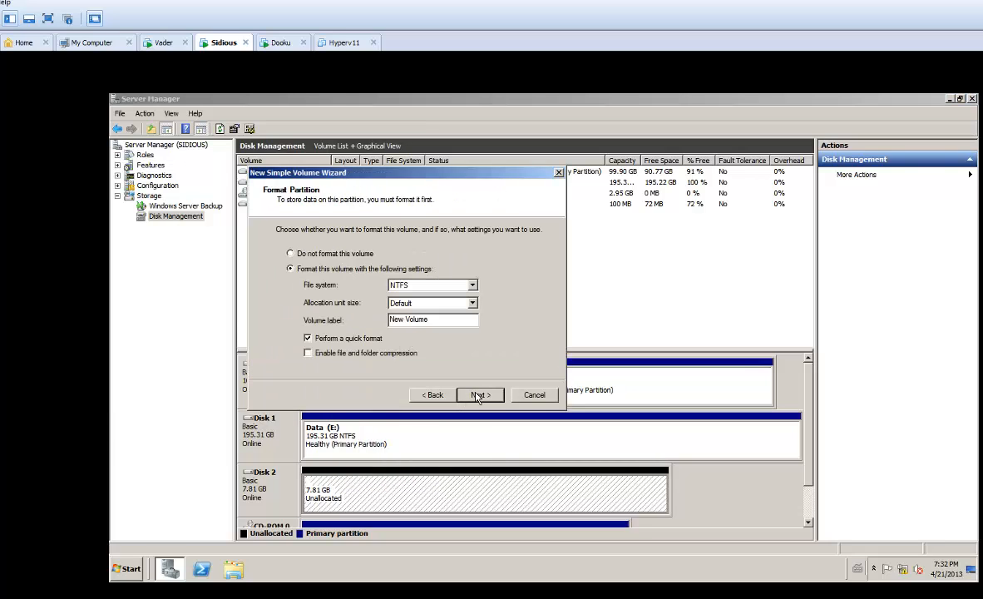
{"action": "left_click_drag", "start_coordinate": [442, 319], "coordinate": [388, 319]}
{"action": "type", "text": "Quorum"}
{"action": "left_click", "coordinate": [479, 394]}
{"action": "left_click", "coordinate": [470, 394]}
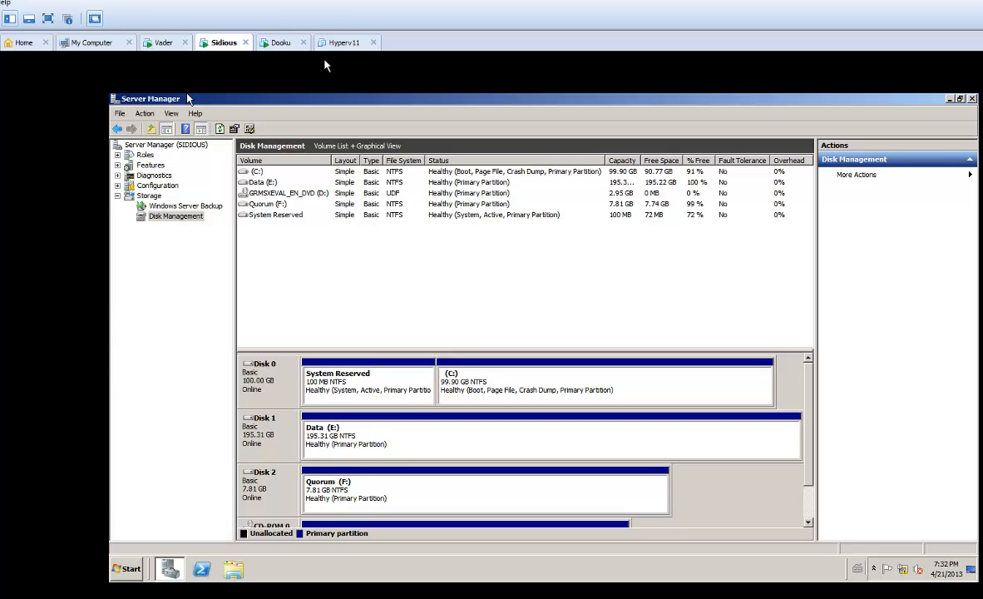
Step: Switch to the Dooku virtual machine and open Disk Management under Storage in its Server Manager
{"action": "left_click", "coordinate": [267, 43]}
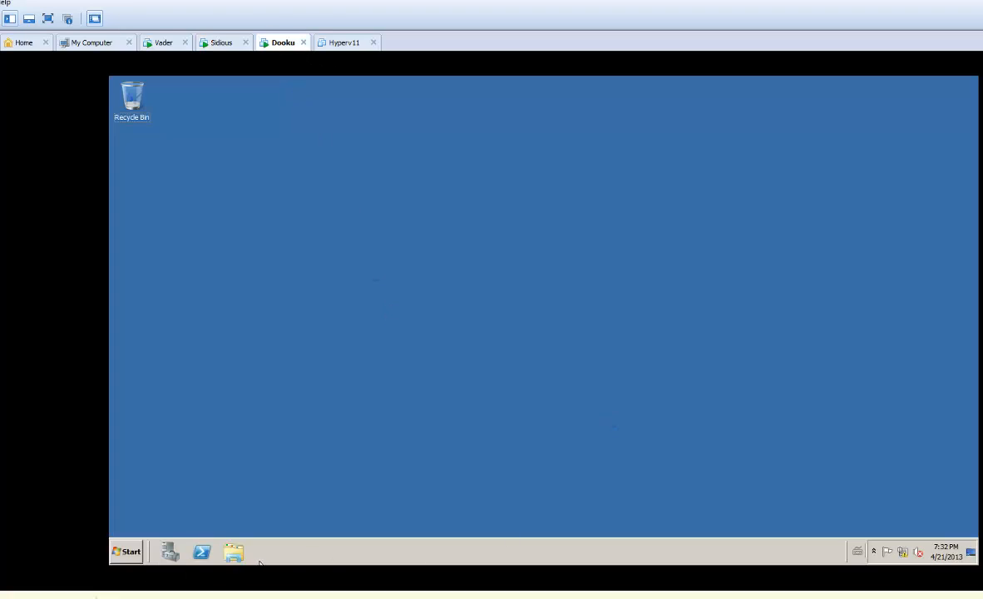
{"action": "left_click", "coordinate": [126, 551]}
{"action": "left_click", "coordinate": [171, 552]}
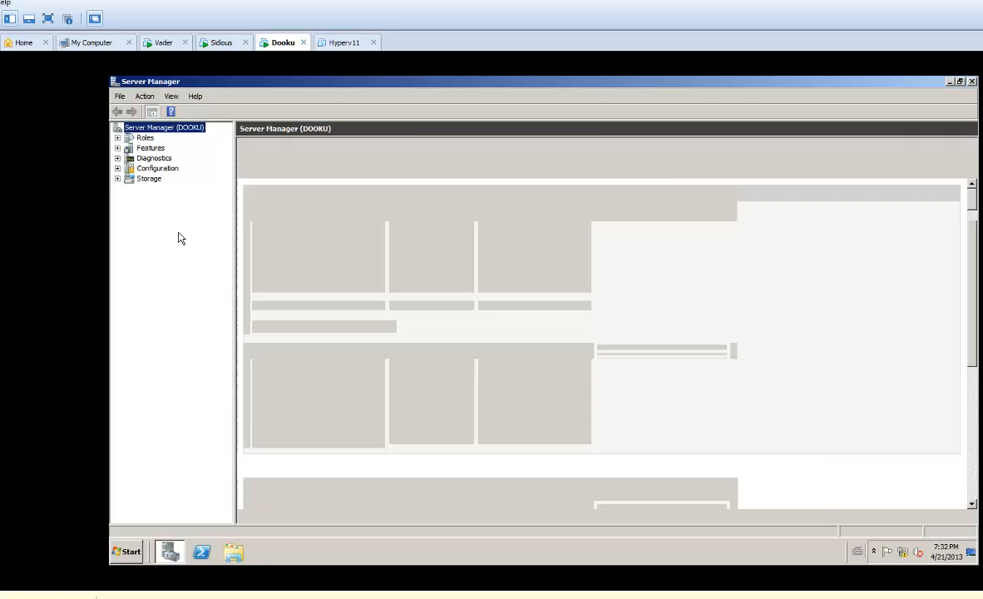
{"action": "left_click", "coordinate": [117, 178]}
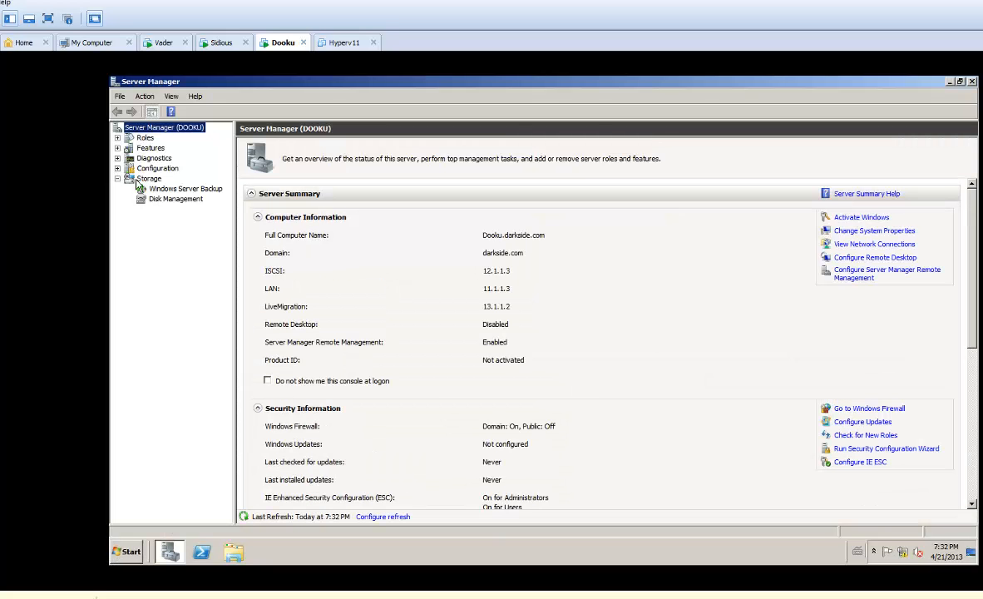
{"action": "left_click", "coordinate": [176, 199]}
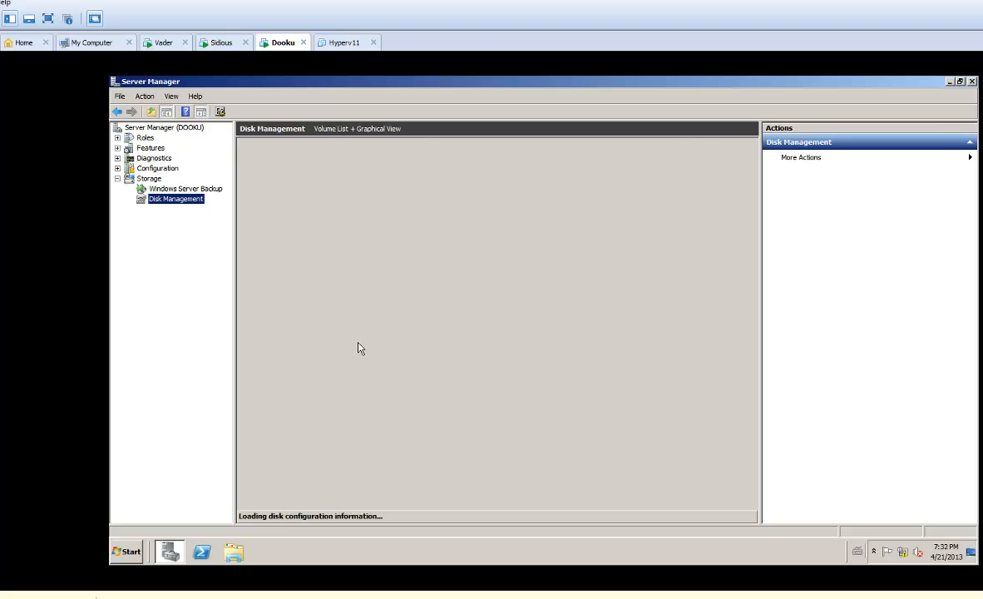
Step: Bring the shared 195.31 GB Disk 1 and 7.81 GB Disk 2 online on Dooku and close Server Manager
{"action": "right_click", "coordinate": [263, 408]}
{"action": "left_click", "coordinate": [277, 415]}
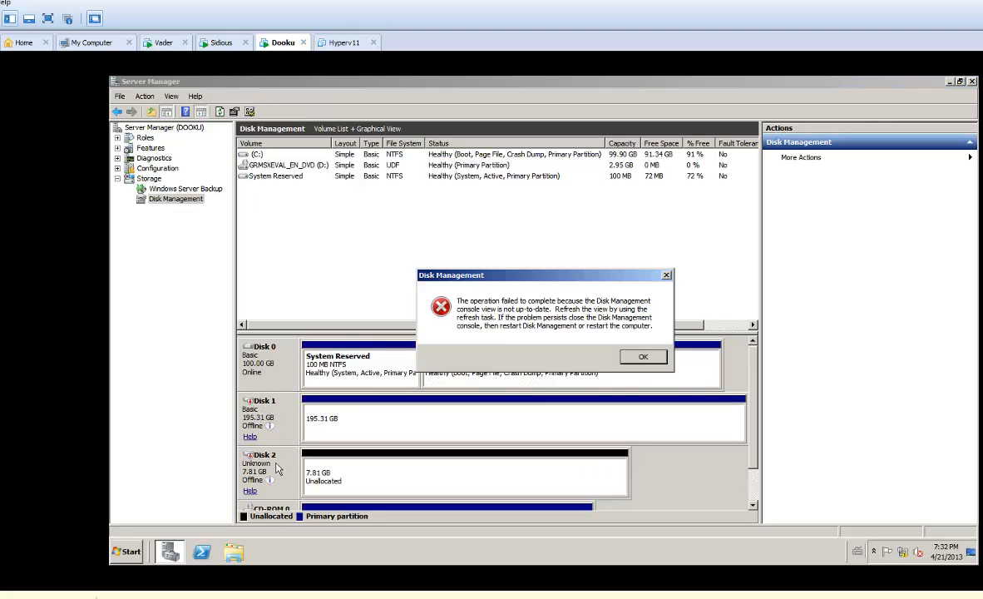
{"action": "left_click", "coordinate": [643, 357]}
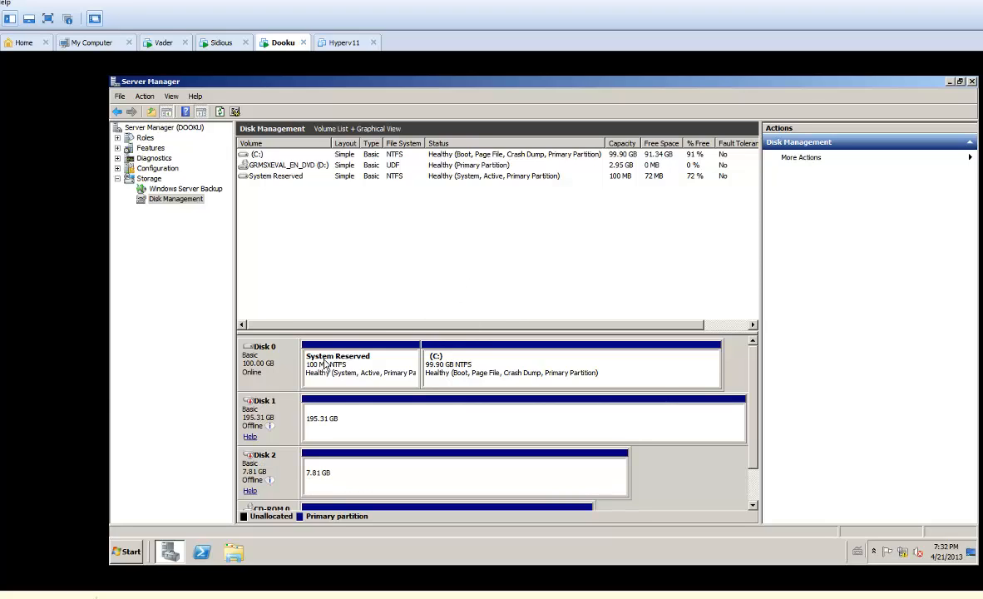
{"action": "right_click", "coordinate": [257, 406]}
{"action": "left_click", "coordinate": [273, 410]}
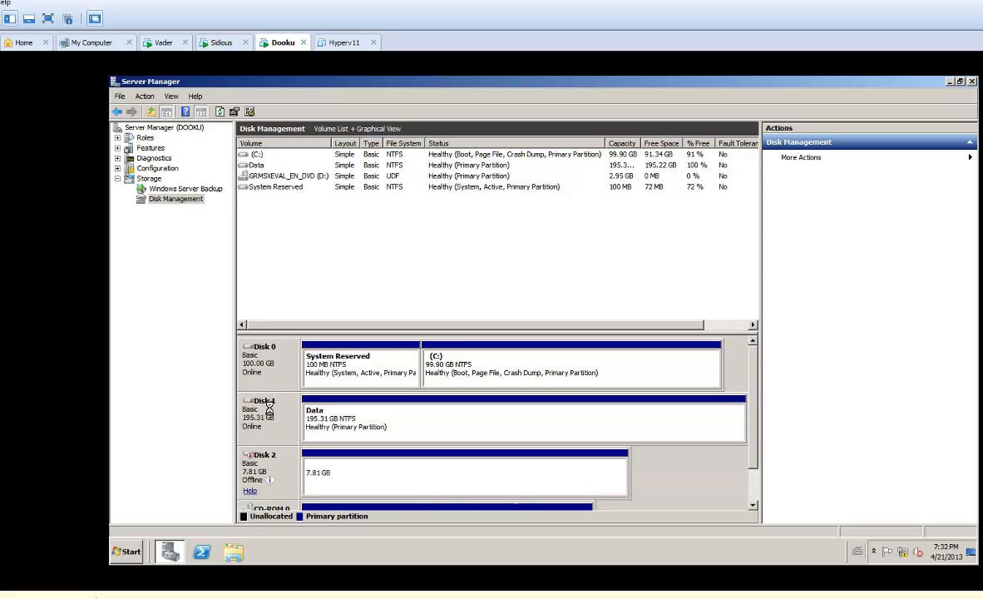
{"action": "right_click", "coordinate": [259, 469]}
{"action": "left_click", "coordinate": [275, 472]}
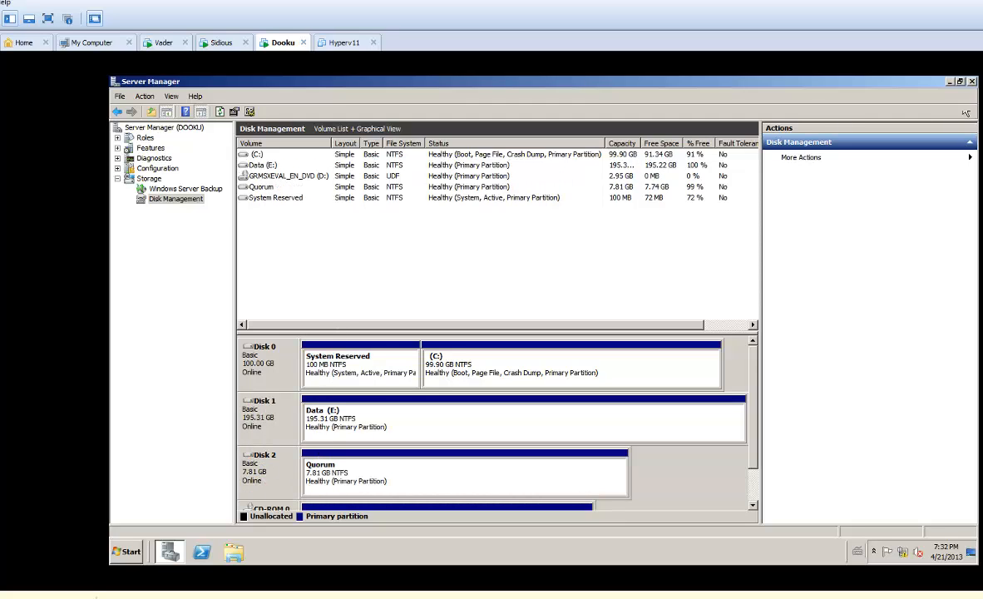
{"action": "left_click", "coordinate": [971, 82]}
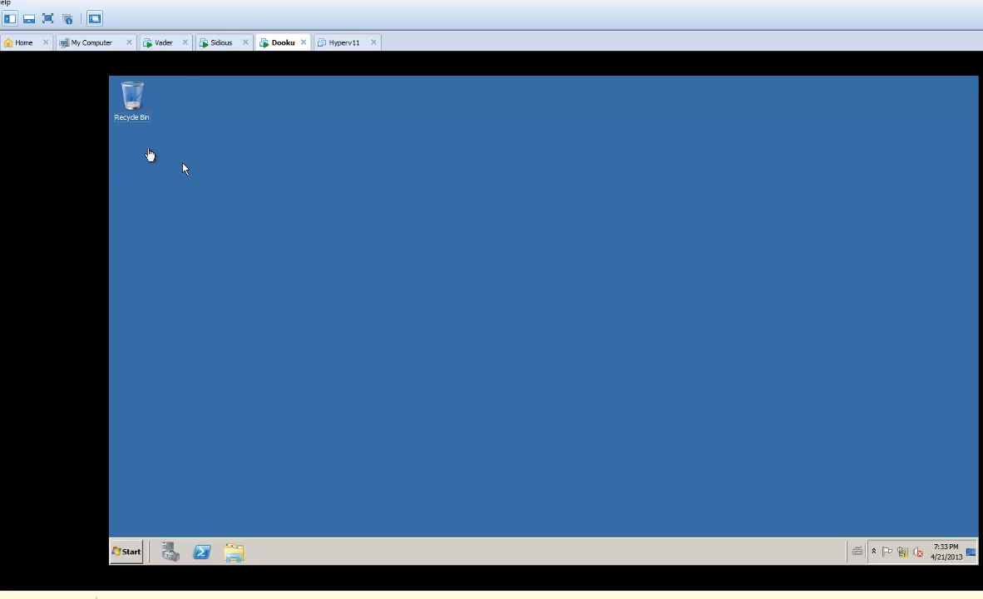
Step: Switch to Sidious and check the installed Hyper-V role in its Server Manager
{"action": "left_click", "coordinate": [213, 46]}
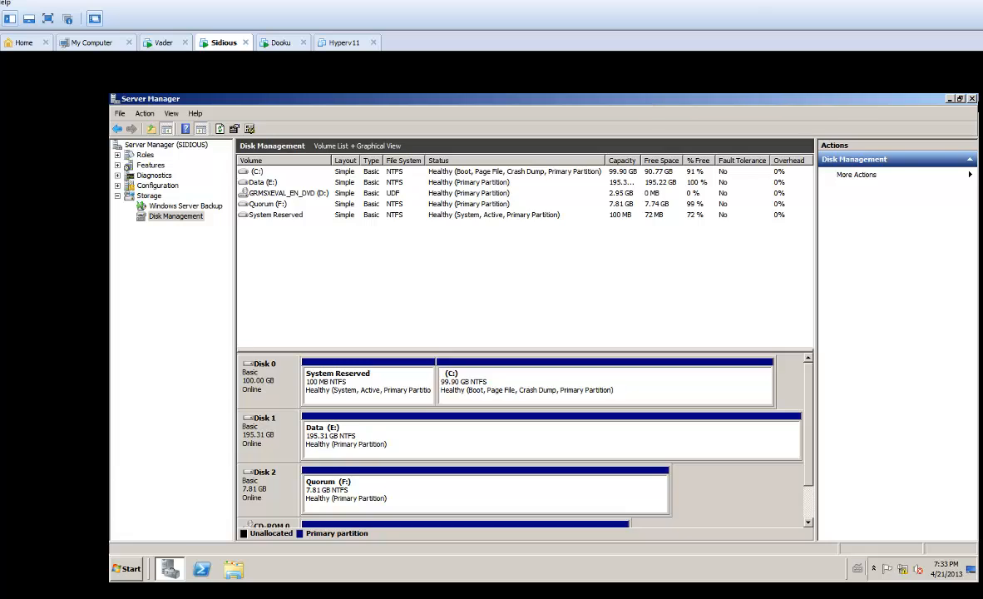
{"action": "left_click", "coordinate": [950, 99]}
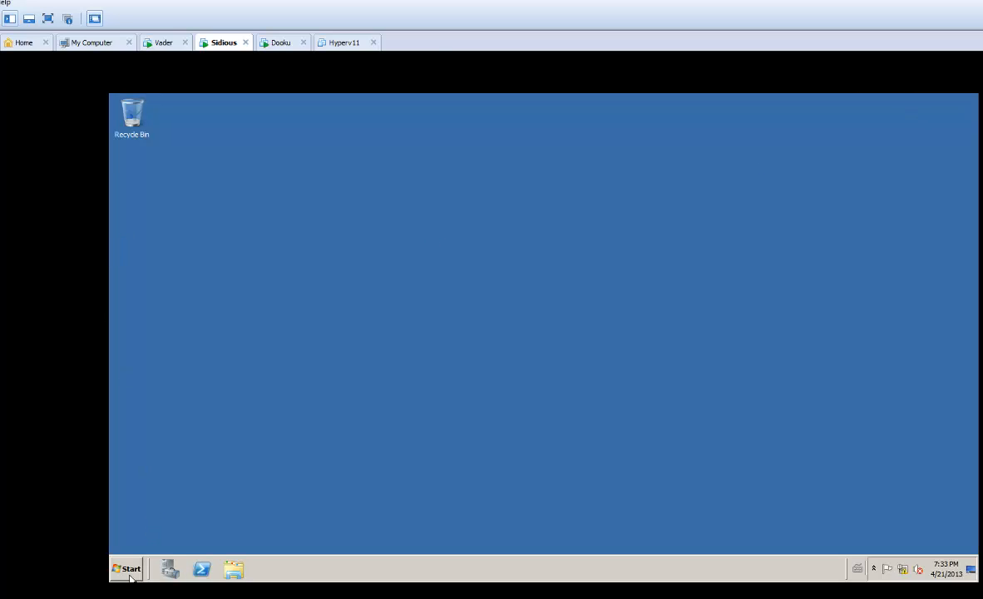
{"action": "left_click", "coordinate": [171, 569]}
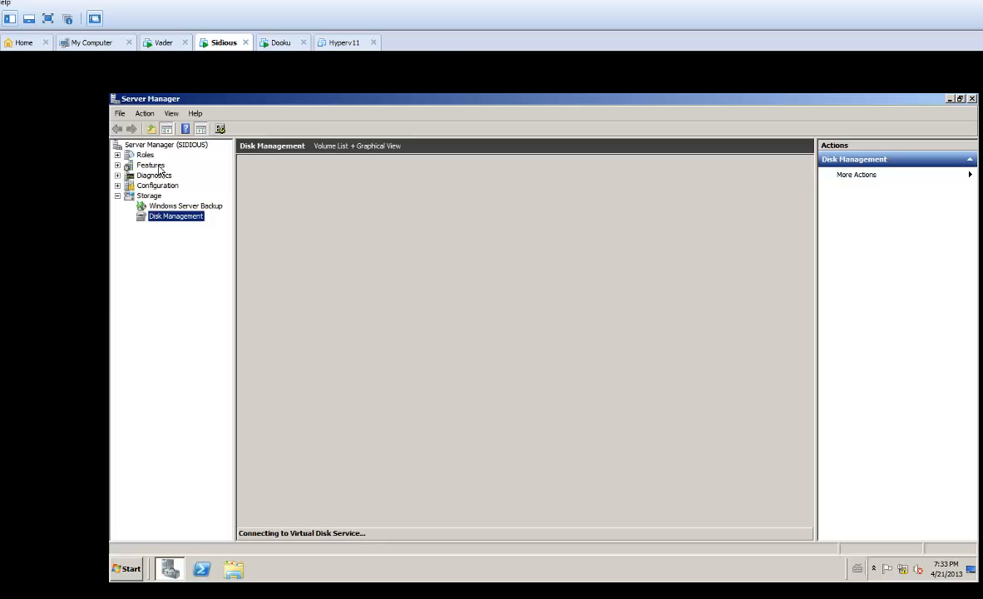
{"action": "left_click", "coordinate": [118, 154]}
{"action": "left_click", "coordinate": [162, 165]}
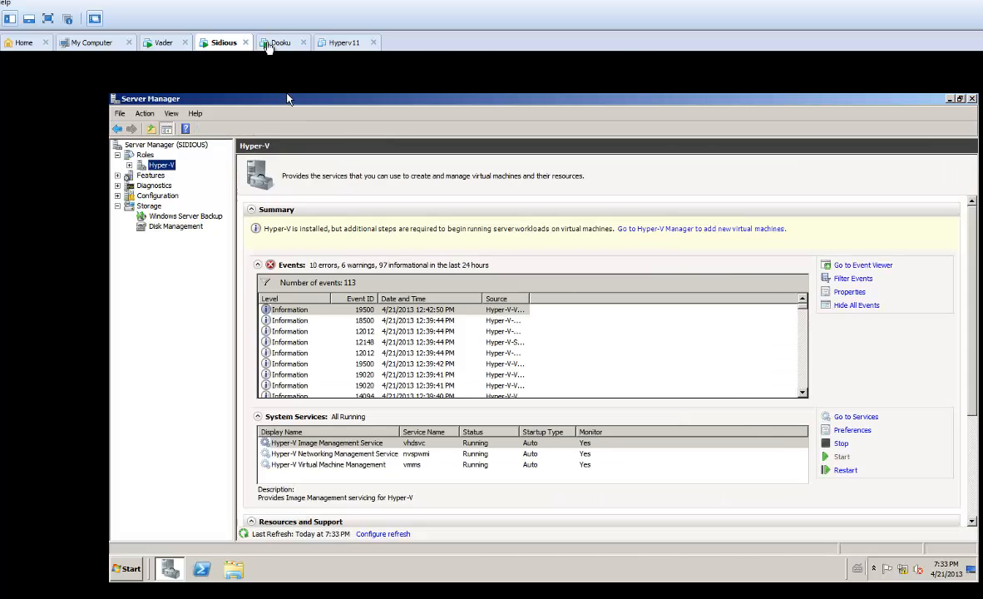
Step: Start adding a role to Dooku in its Server Manager and select Hyper-V
{"action": "left_click", "coordinate": [267, 46]}
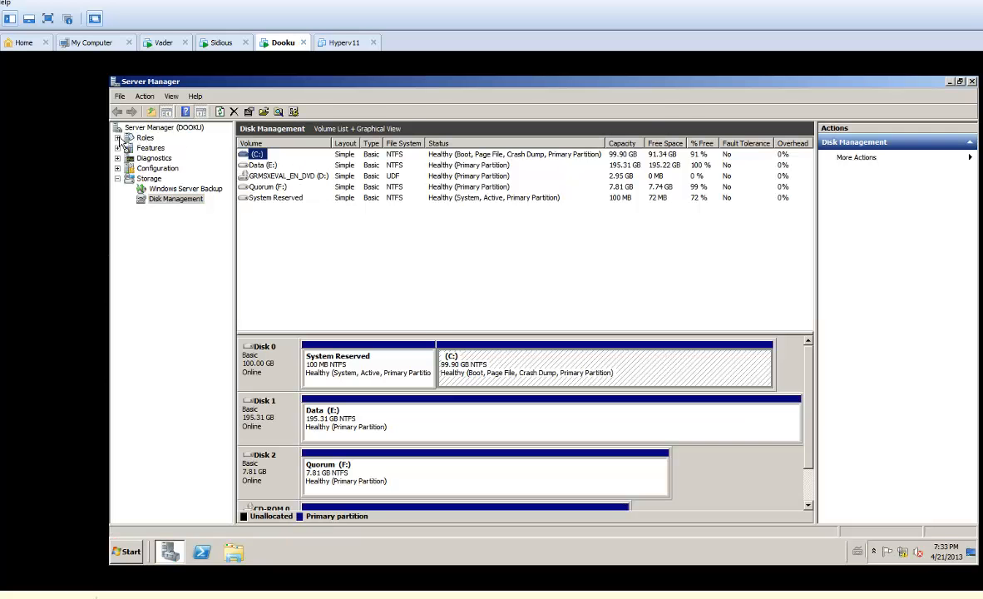
{"action": "left_click", "coordinate": [148, 137]}
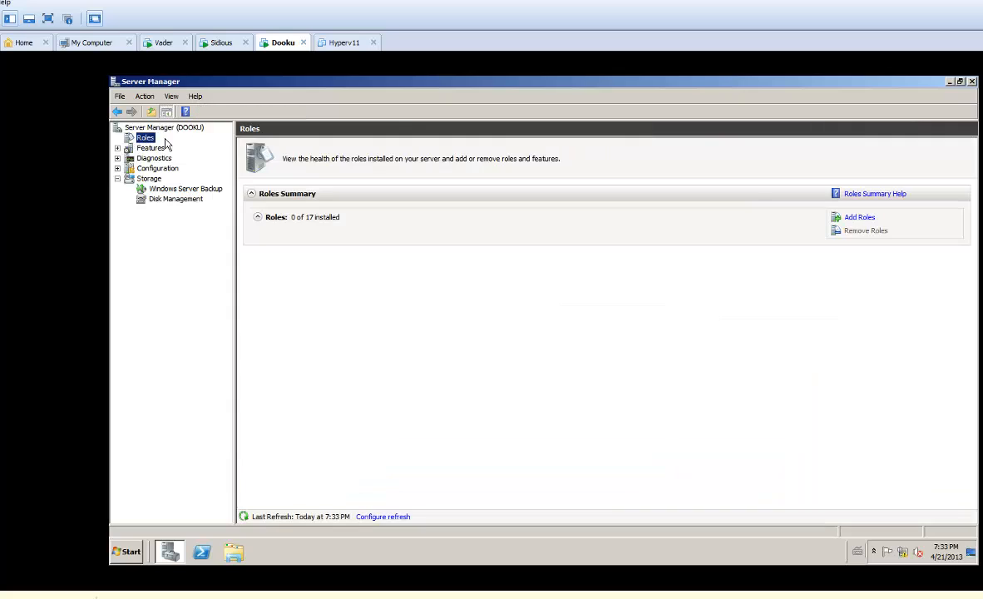
{"action": "left_click", "coordinate": [861, 218]}
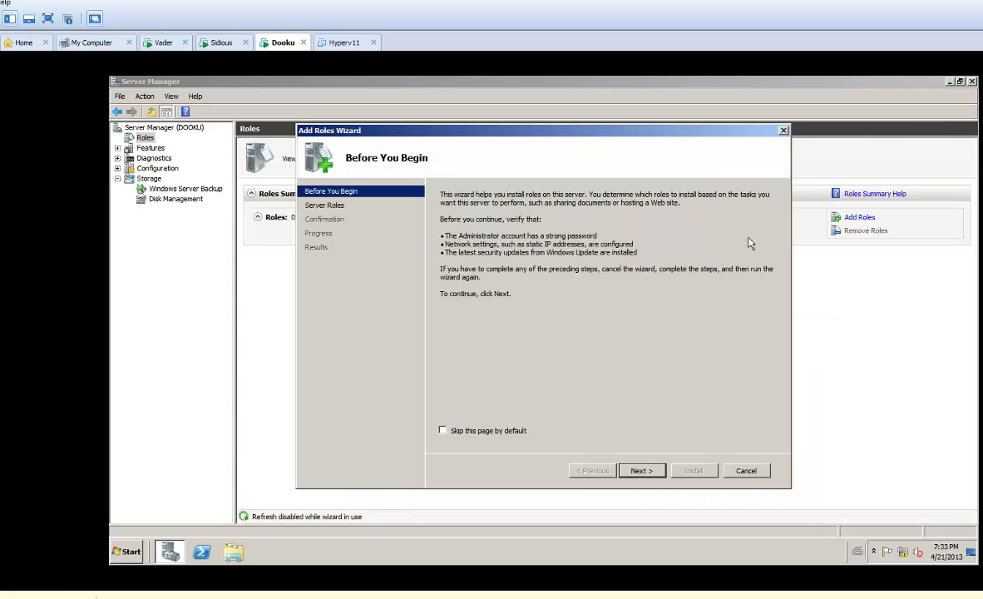
{"action": "left_click", "coordinate": [641, 471]}
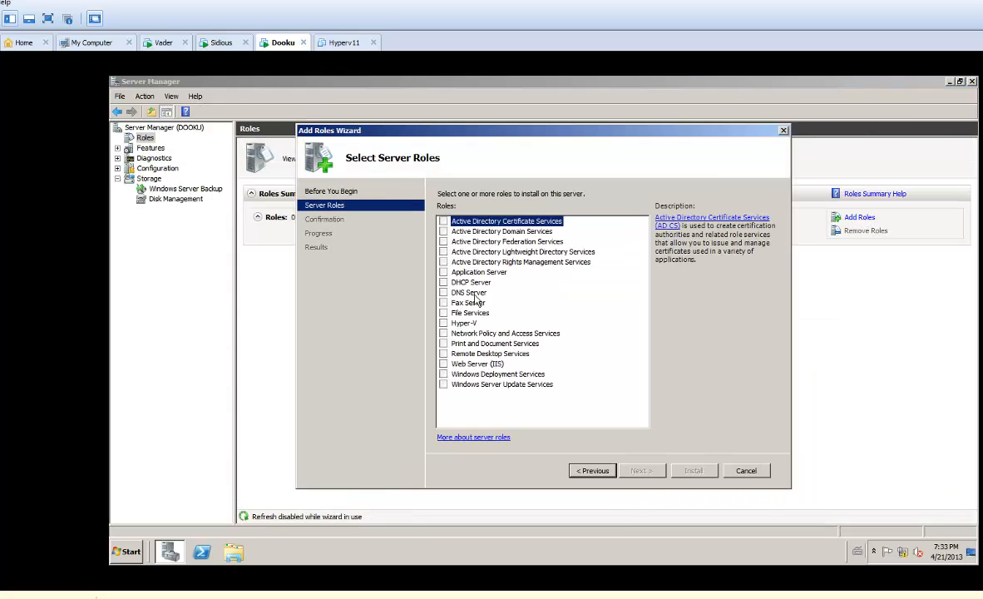
{"action": "left_click", "coordinate": [443, 323]}
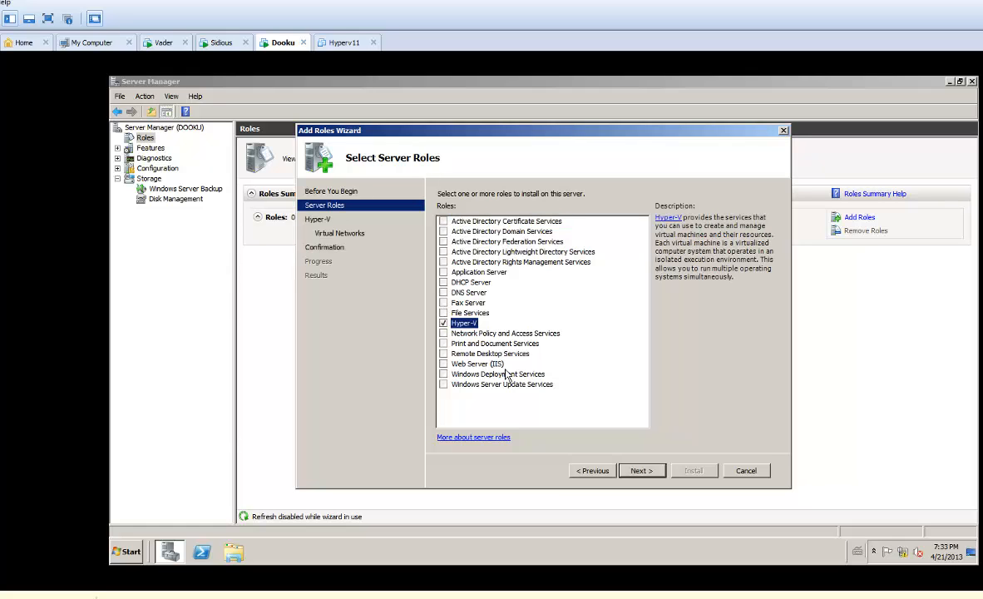
Step: Install Hyper-V with a virtual network on the LAN adapter and restart Dooku to finish the installation
{"action": "left_click", "coordinate": [634, 471]}
{"action": "left_click", "coordinate": [634, 471]}
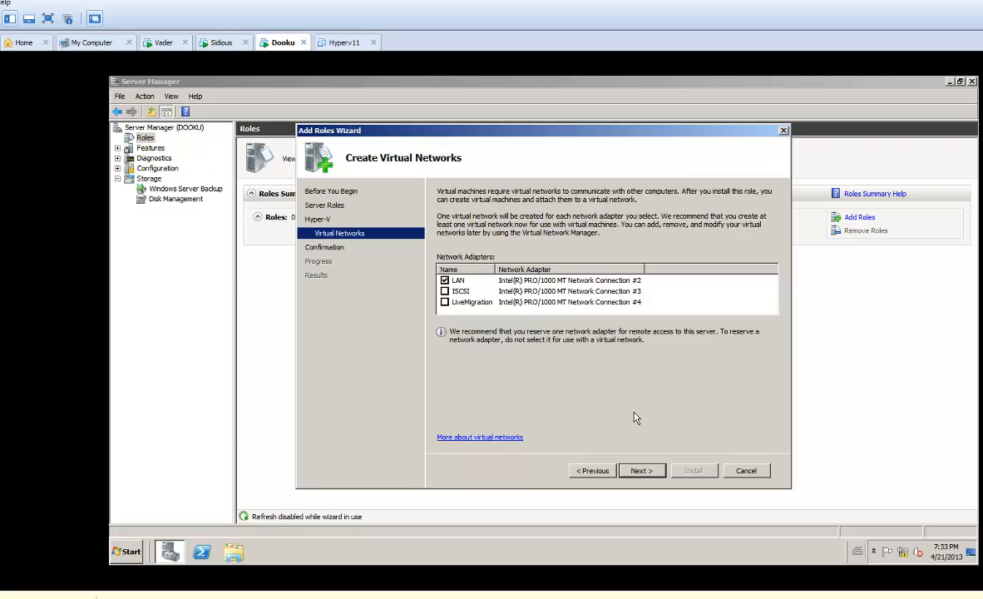
{"action": "left_click", "coordinate": [635, 473]}
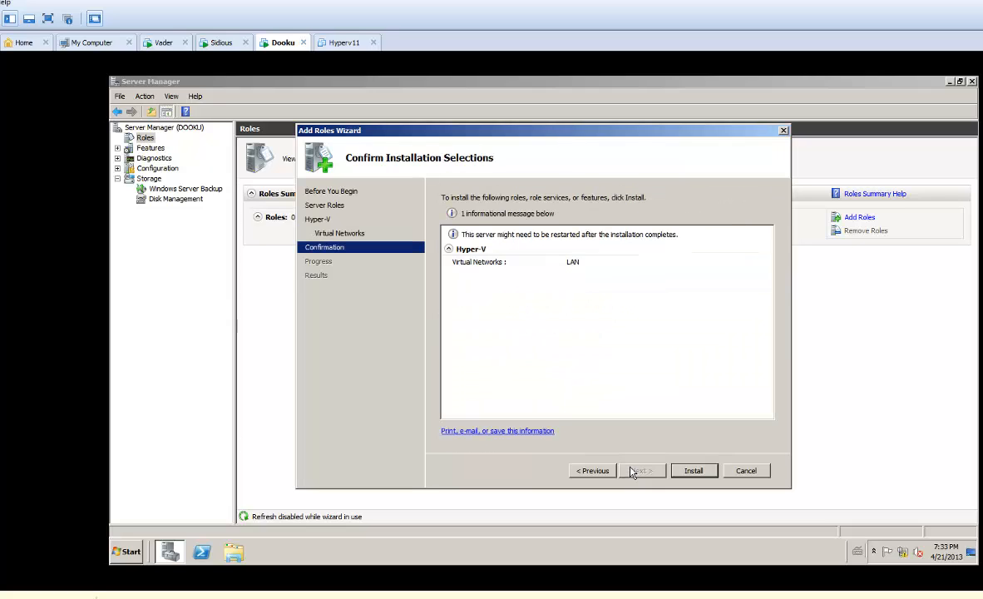
{"action": "left_click", "coordinate": [683, 474]}
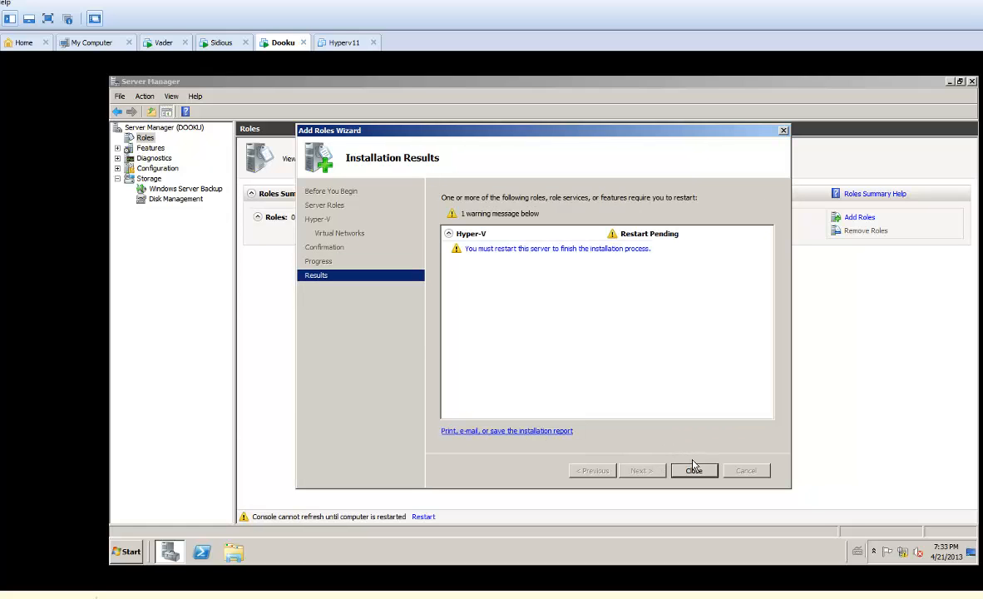
{"action": "left_click", "coordinate": [694, 468]}
{"action": "left_click", "coordinate": [582, 329]}
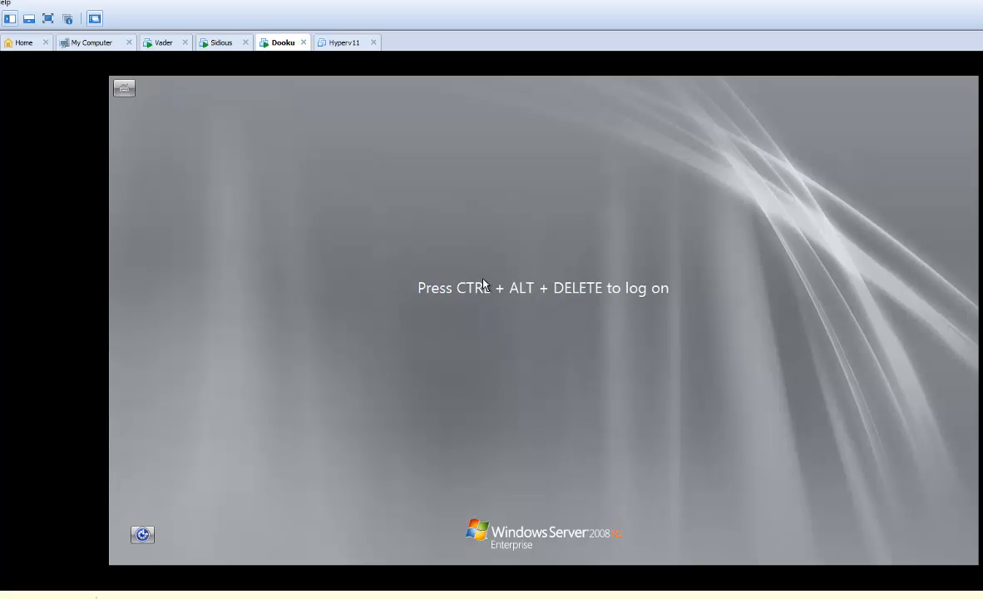
Step: Log on to Dooku with the domain administrator's password and close the resumed Hyper-V configuration wizard
{"action": "key", "text": "ctrl+alt+Insert"}
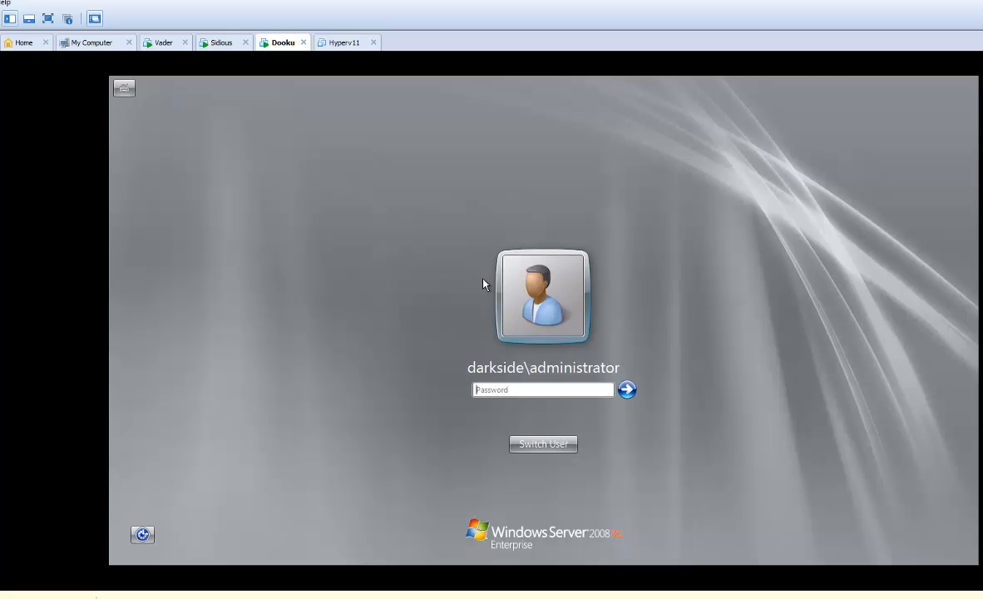
{"action": "type", "text": "****************"}
{"action": "key", "text": "Return"}
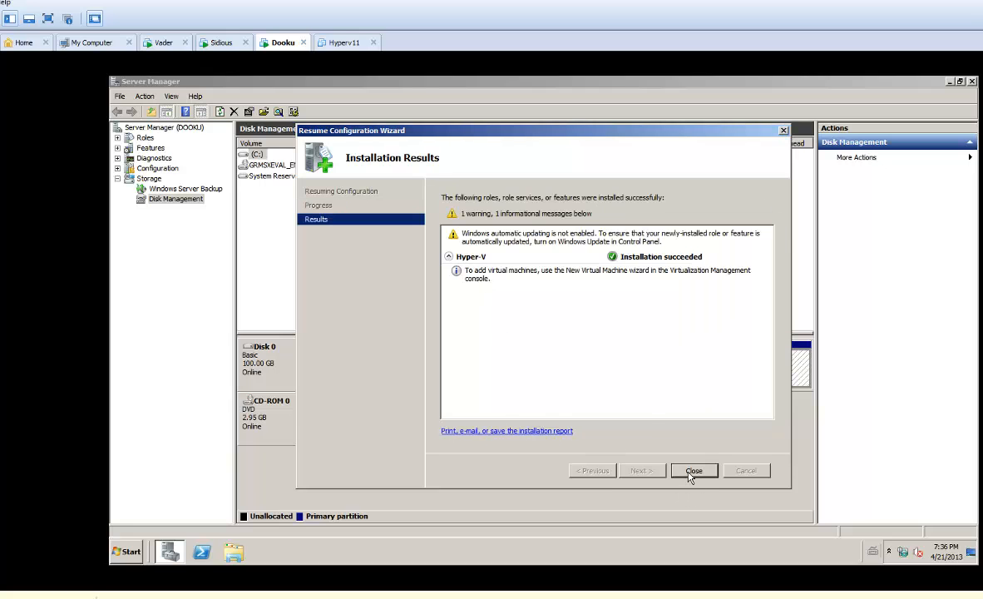
{"action": "left_click", "coordinate": [694, 470]}
Step: Open the IPv4 properties of Local Area Connection 2, the LAN virtual network adapter, in Dooku's network connections
{"action": "right_click", "coordinate": [903, 552]}
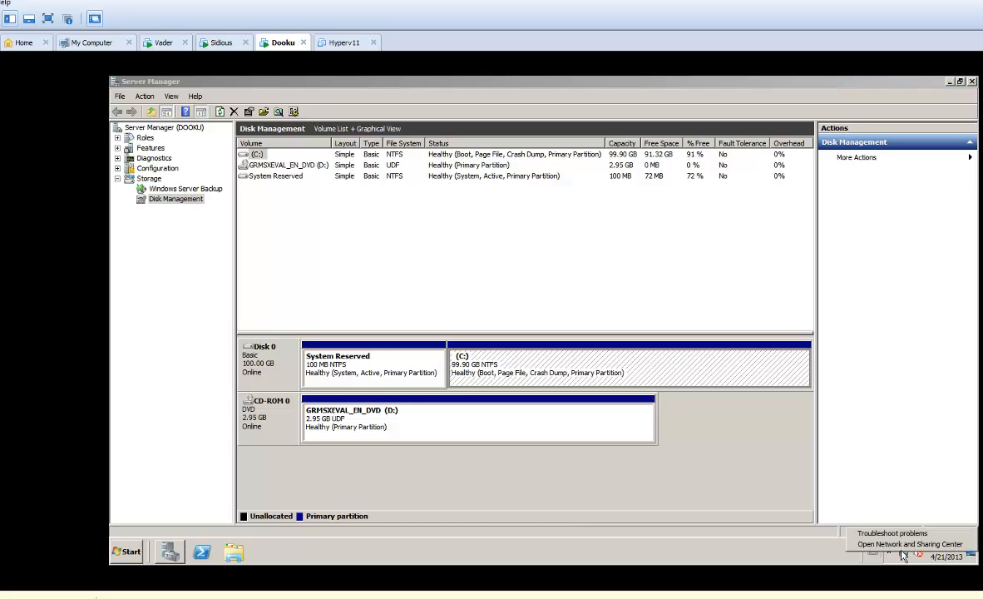
{"action": "left_click", "coordinate": [902, 546]}
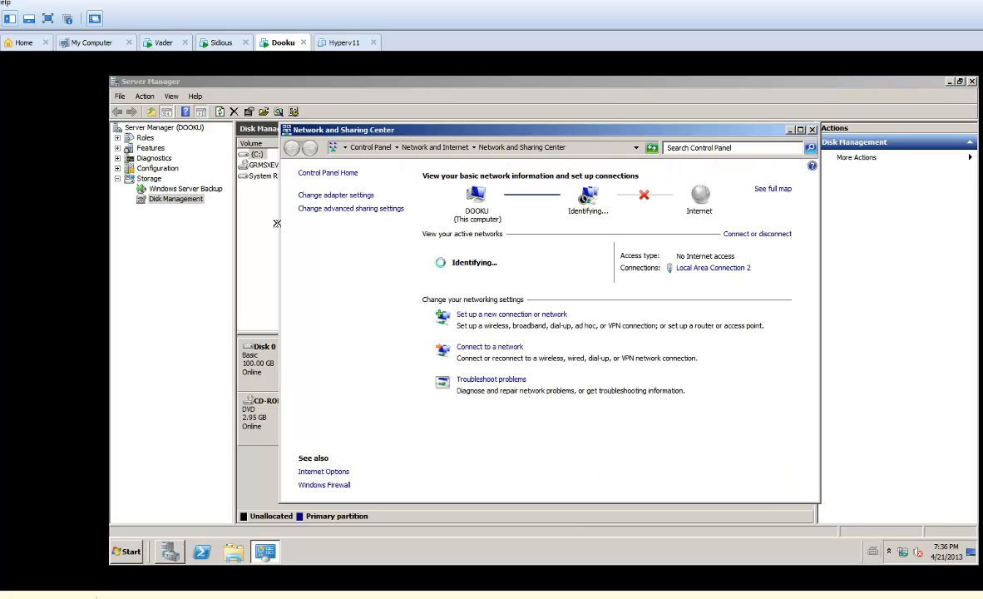
{"action": "left_click", "coordinate": [310, 194]}
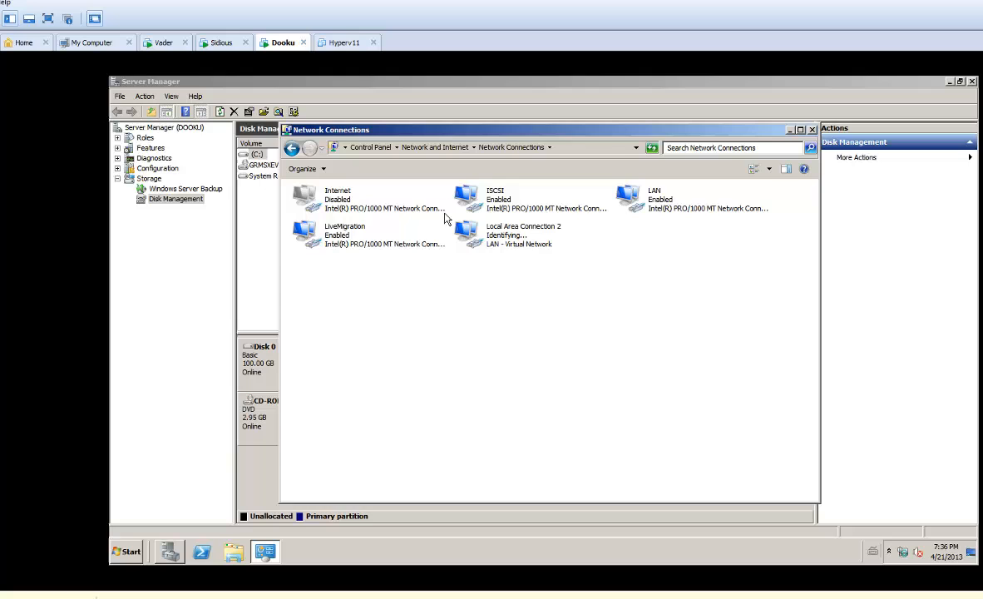
{"action": "right_click", "coordinate": [506, 236]}
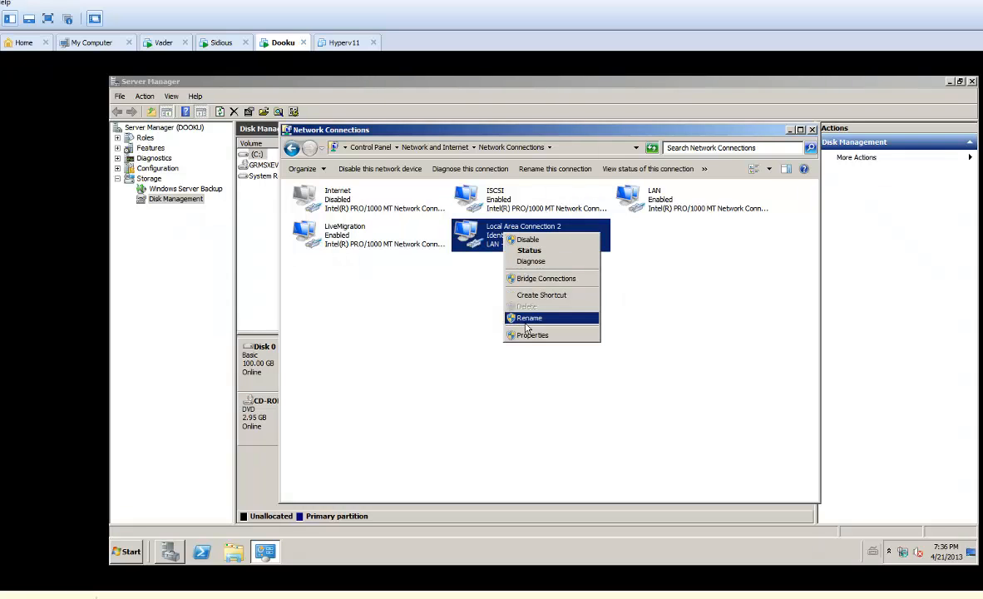
{"action": "left_click", "coordinate": [527, 335]}
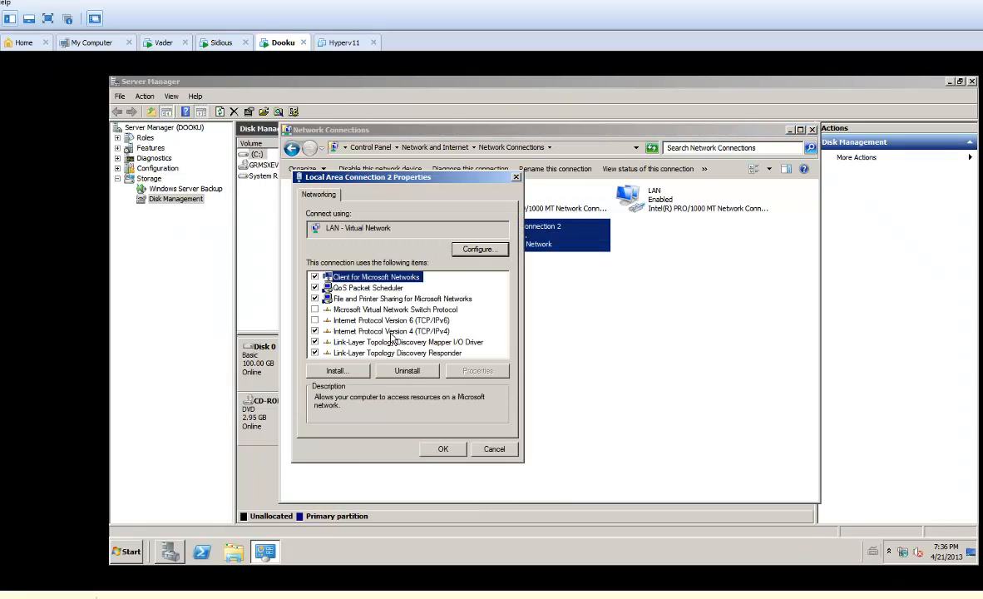
{"action": "double_click", "coordinate": [379, 375]}
Step: Set a static IP address of 11.1.1.3 with subnet mask 255.0.0.0 and preferred DNS server 11.1.1.1
{"action": "left_click", "coordinate": [335, 308]}
{"action": "left_click", "coordinate": [447, 322]}
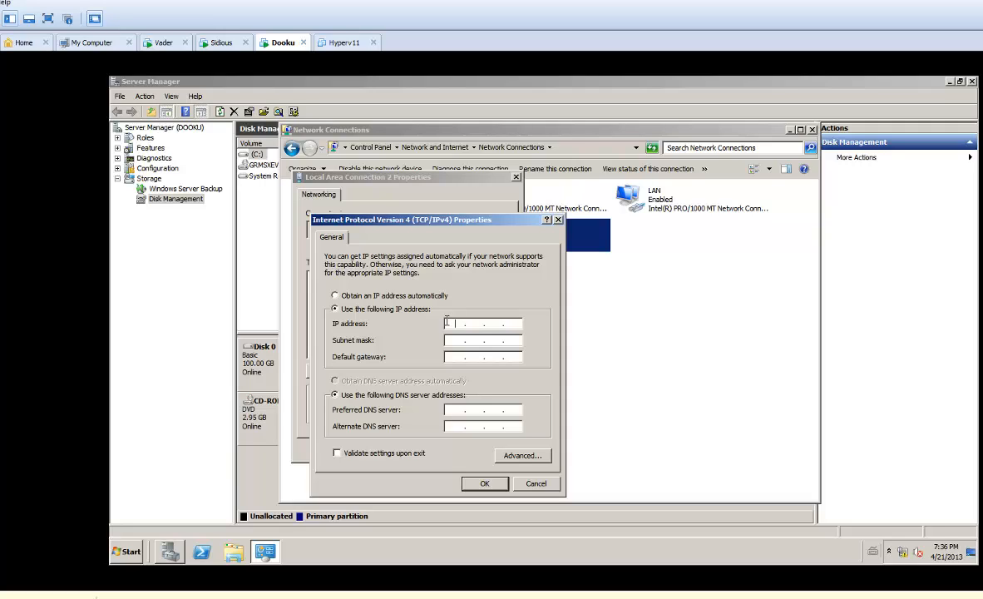
{"action": "type", "text": "11 . 1 . 1 . 3"}
{"action": "key", "text": "Tab"}
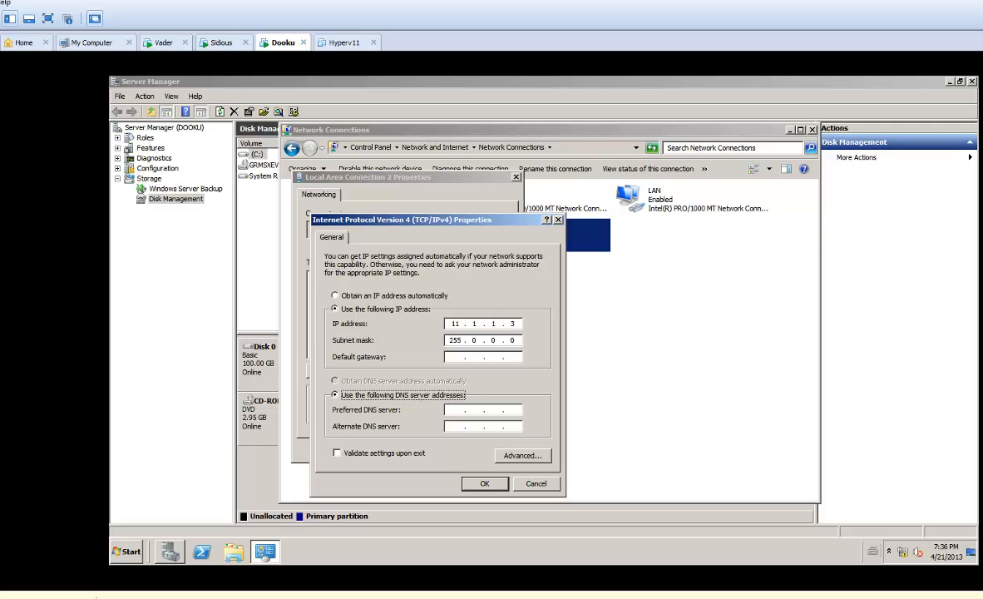
{"action": "left_click", "coordinate": [460, 410]}
{"action": "type", "text": "11.1.1.1"}
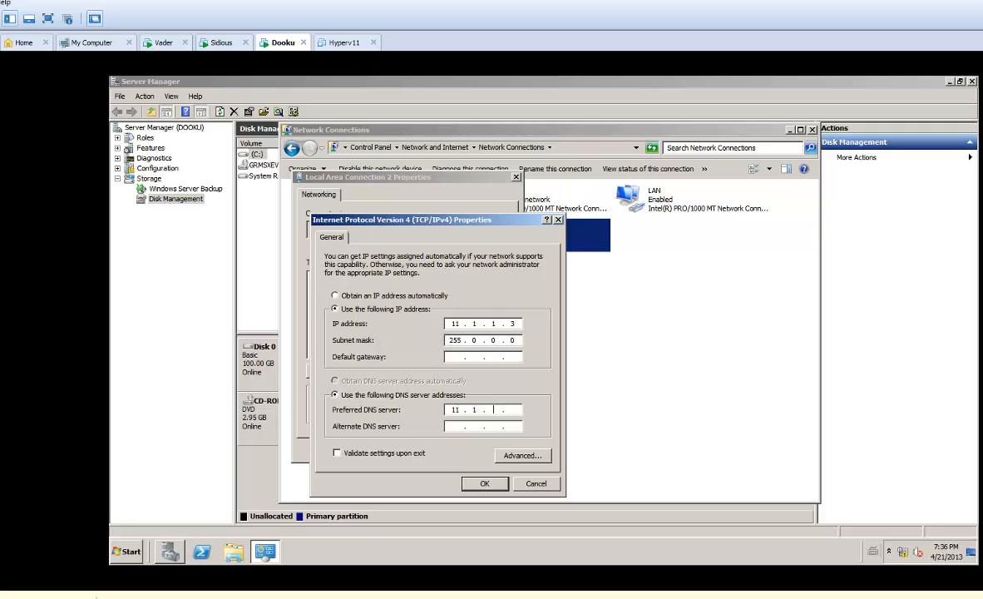
{"action": "left_click", "coordinate": [484, 484]}
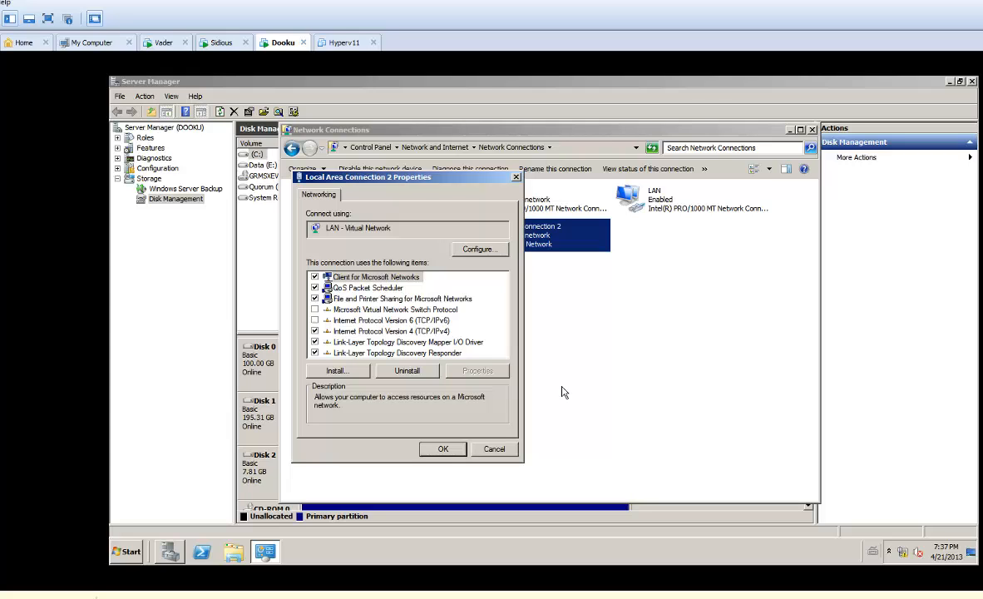
Step: Install the Failover Clustering feature on Sidious
{"action": "left_click", "coordinate": [218, 43]}
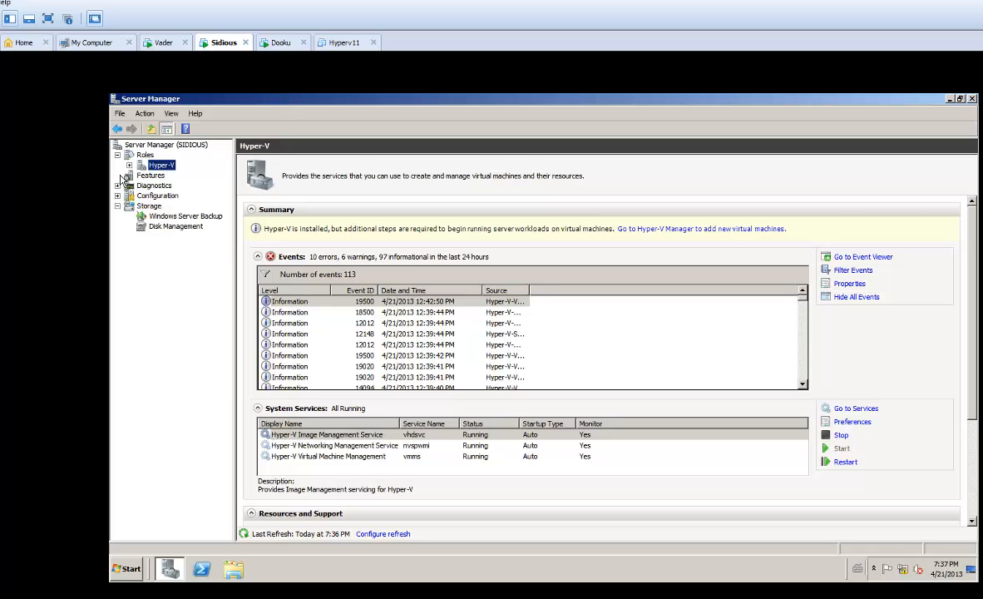
{"action": "left_click", "coordinate": [156, 177]}
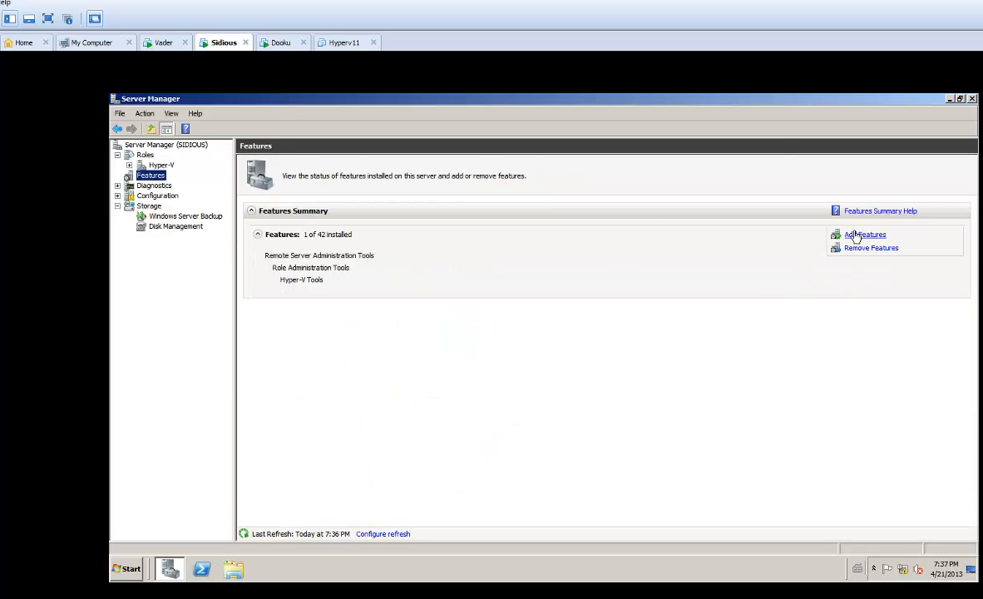
{"action": "left_click", "coordinate": [853, 235]}
{"action": "left_click", "coordinate": [455, 310]}
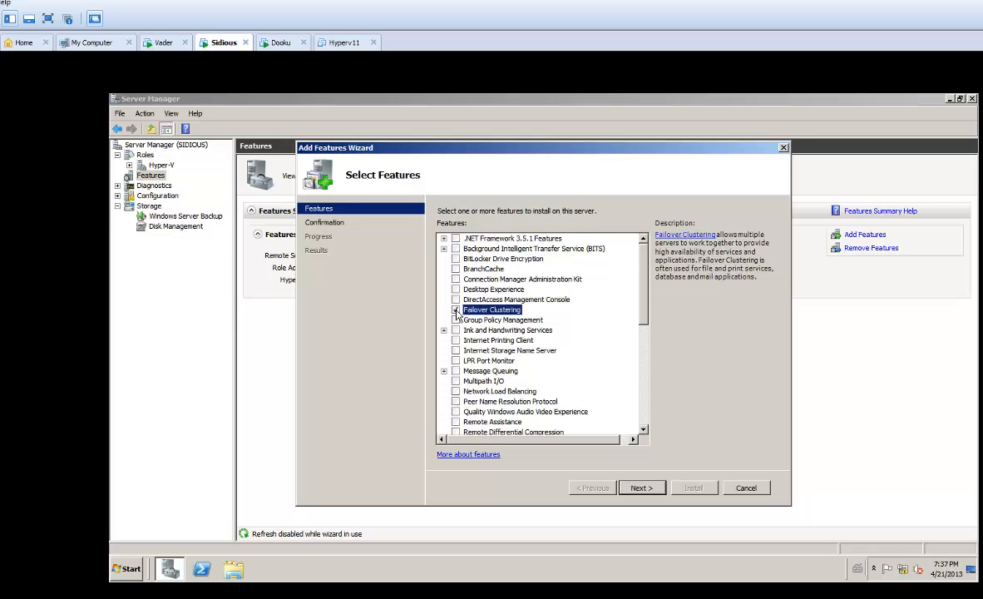
{"action": "left_click", "coordinate": [634, 488]}
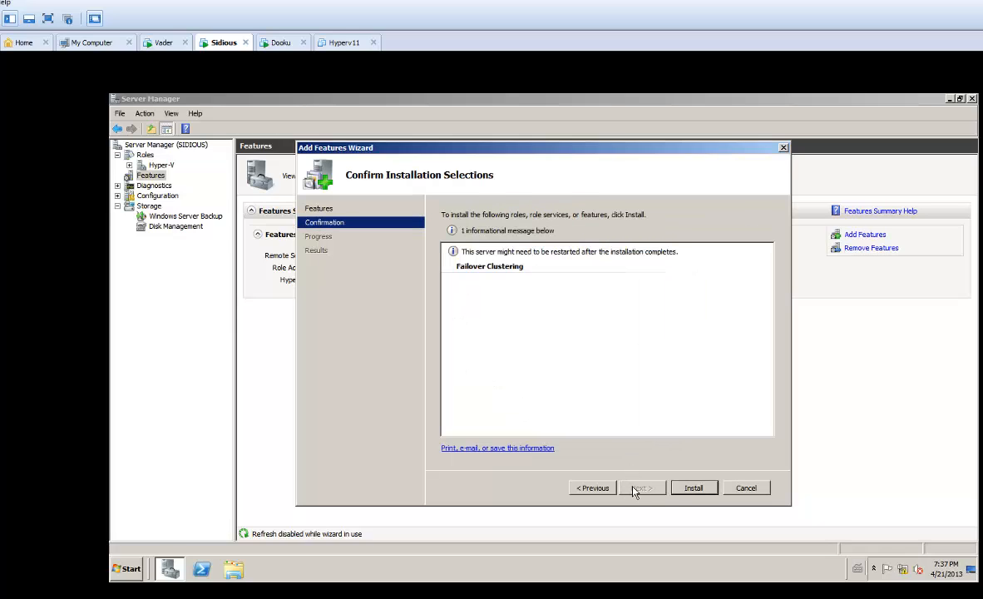
{"action": "left_click", "coordinate": [686, 489]}
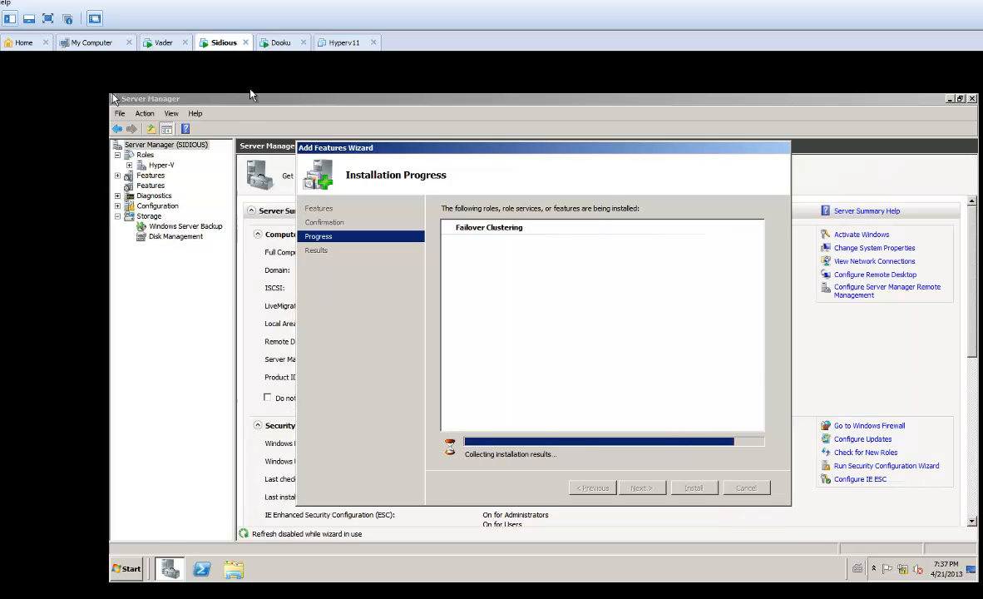
Step: Apply the Local Area Connection 2 properties on Dooku and close the completed Add Features wizard on Sidious
{"action": "left_click", "coordinate": [280, 43]}
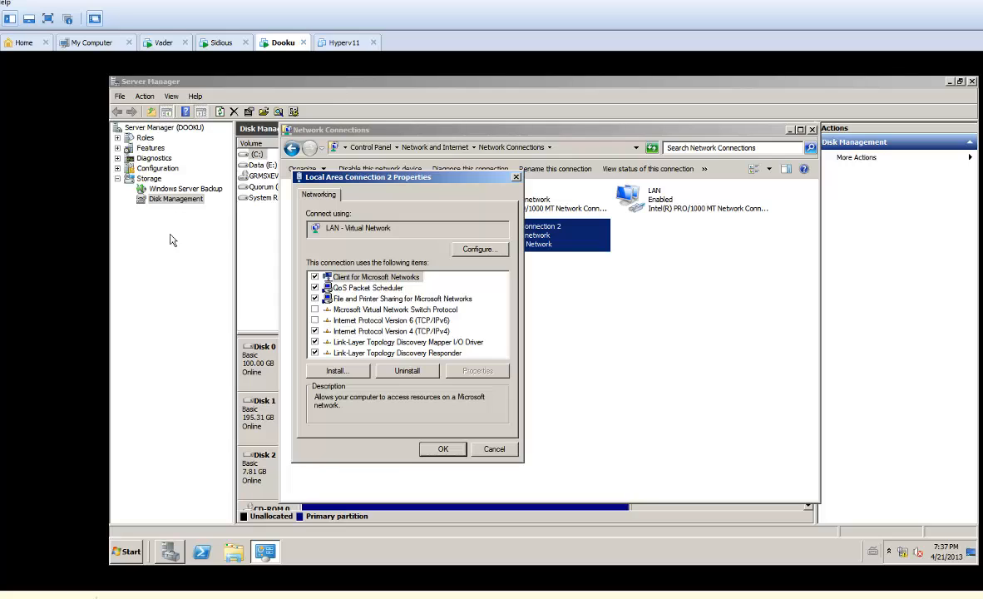
{"action": "left_click", "coordinate": [441, 448]}
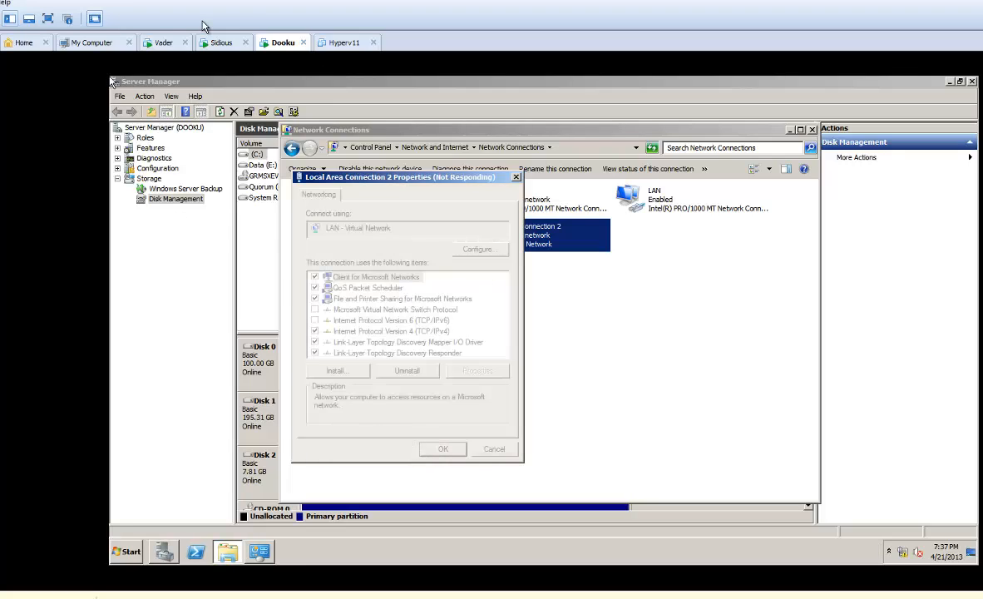
{"action": "left_click", "coordinate": [218, 43]}
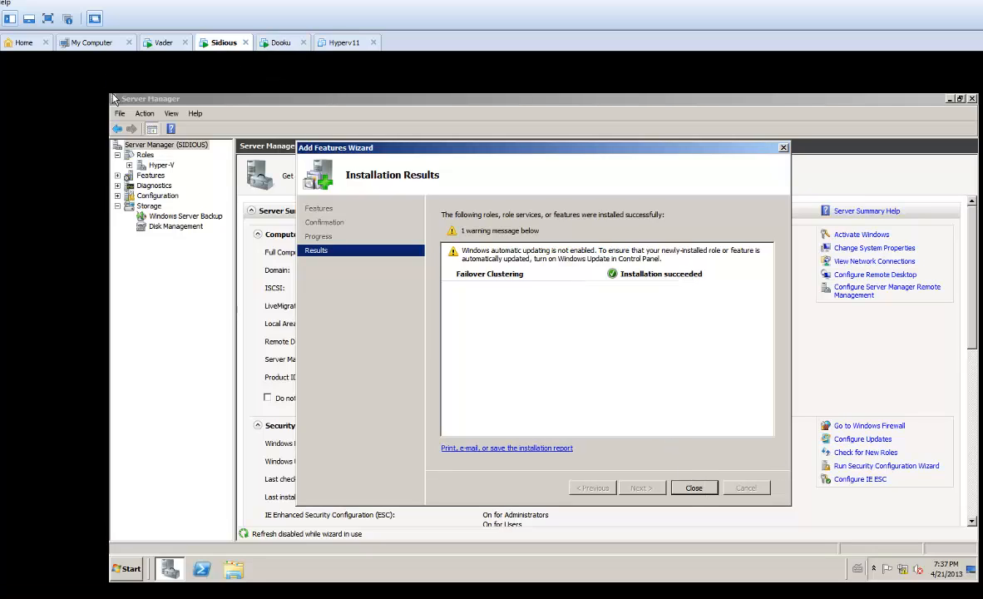
{"action": "left_click", "coordinate": [692, 489]}
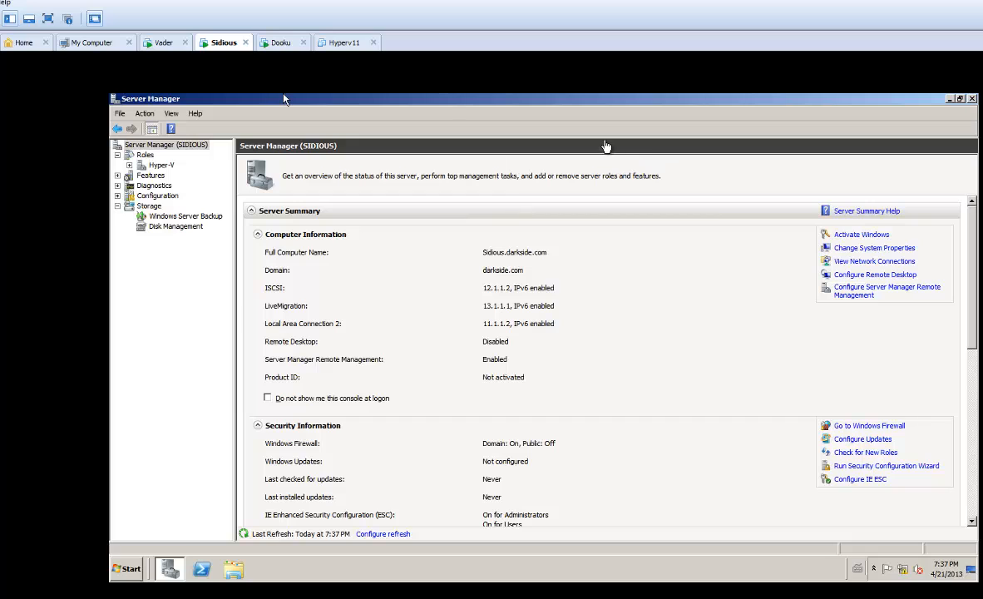
Step: Install the Failover Clustering feature on Dooku and bring its Network Connections window back into view
{"action": "left_click", "coordinate": [280, 43]}
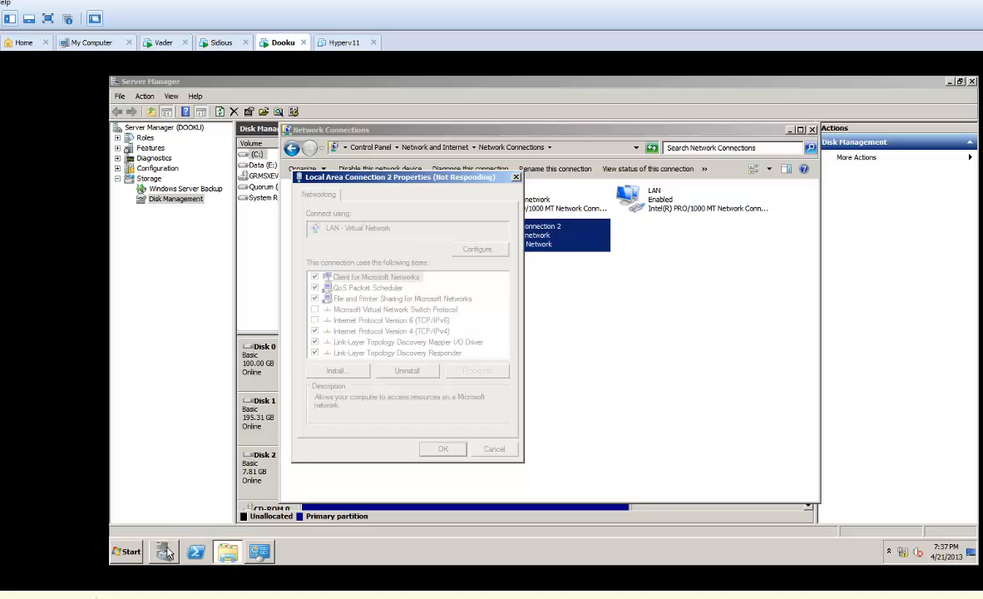
{"action": "left_click", "coordinate": [166, 552]}
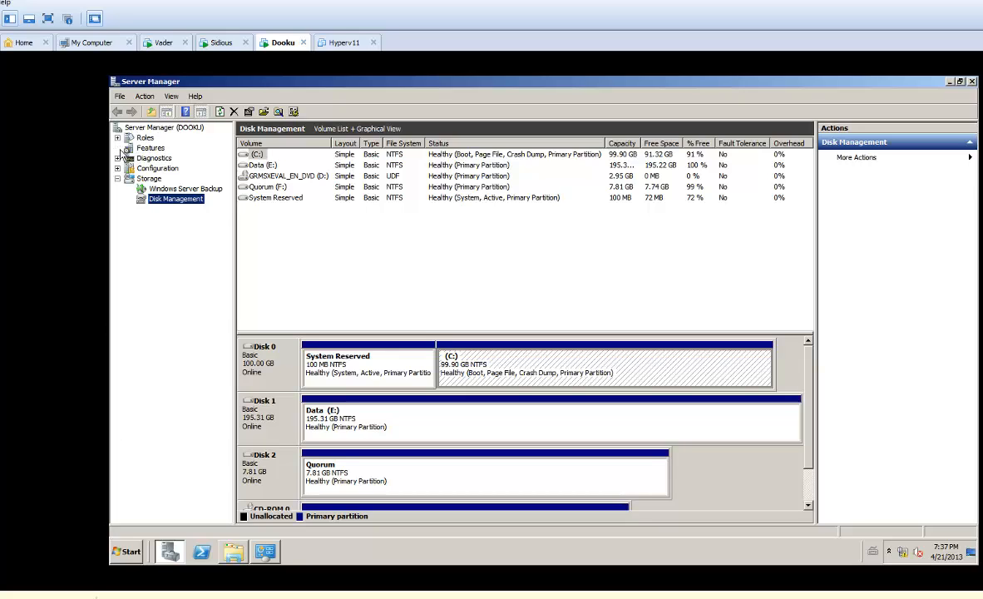
{"action": "left_click", "coordinate": [150, 148]}
{"action": "right_click", "coordinate": [150, 148]}
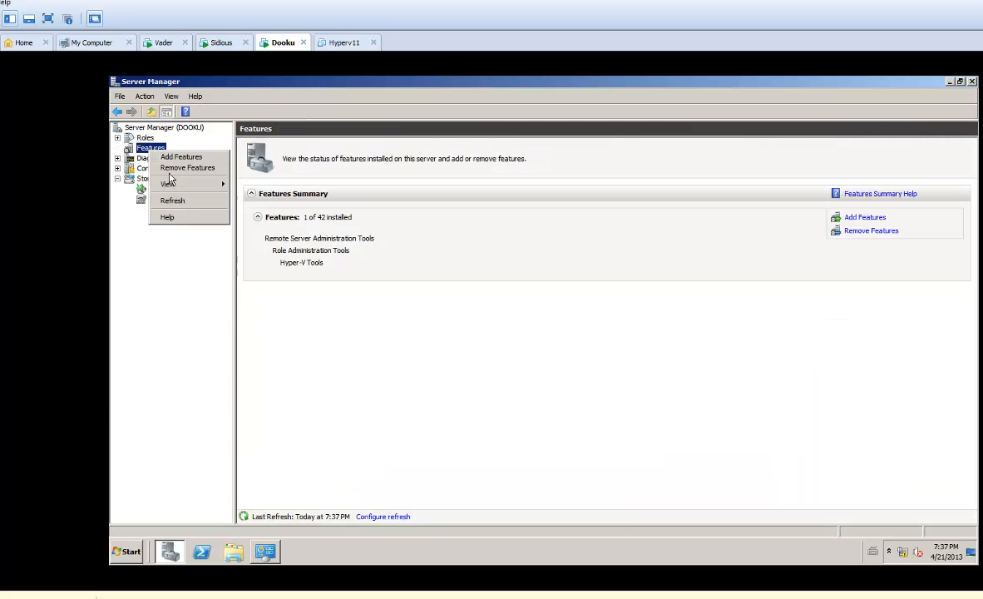
{"action": "left_click", "coordinate": [164, 156]}
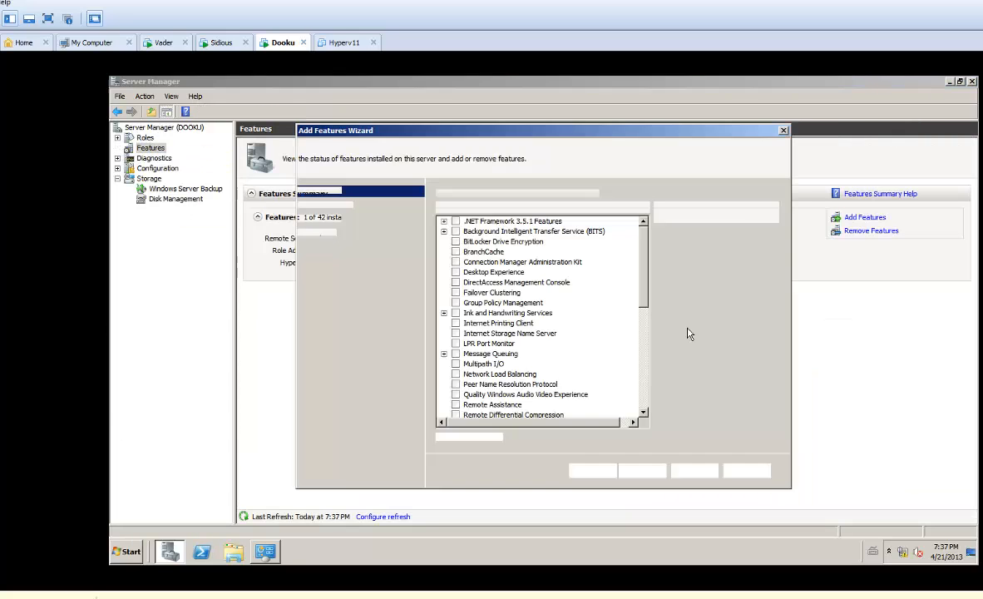
{"action": "left_click", "coordinate": [455, 293]}
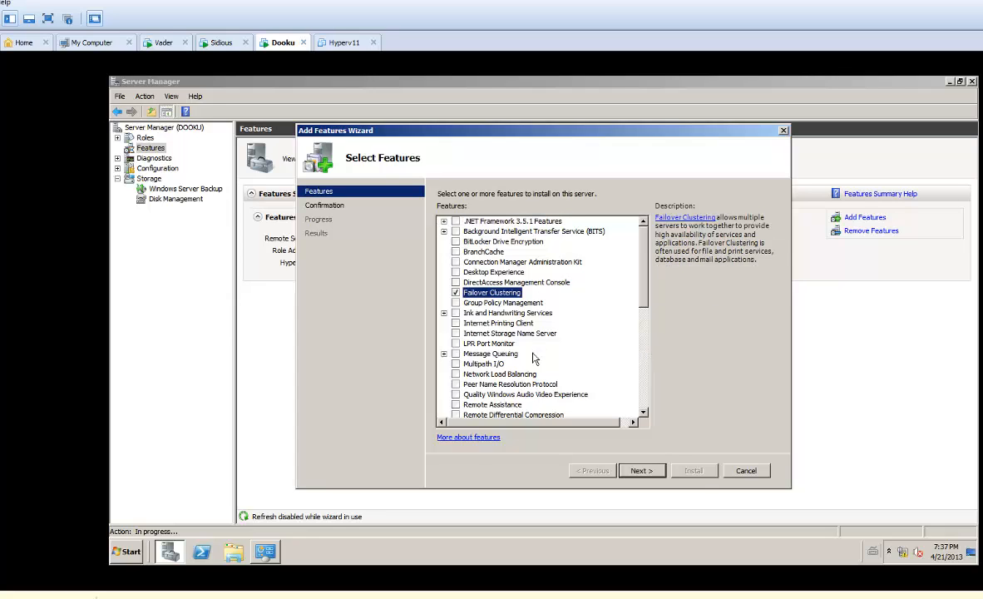
{"action": "left_click", "coordinate": [648, 471]}
{"action": "left_click", "coordinate": [684, 471]}
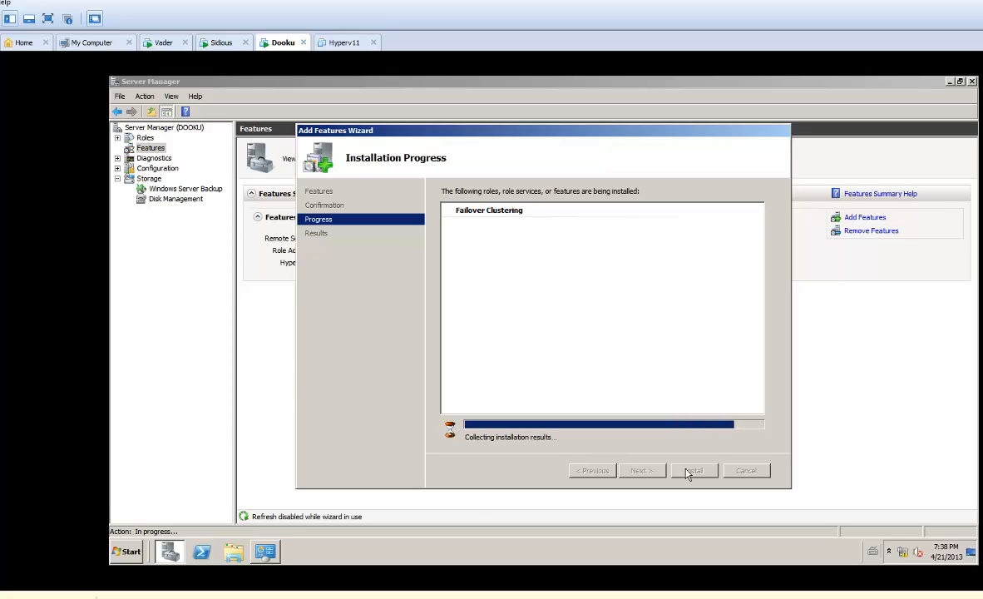
{"action": "left_click", "coordinate": [694, 470]}
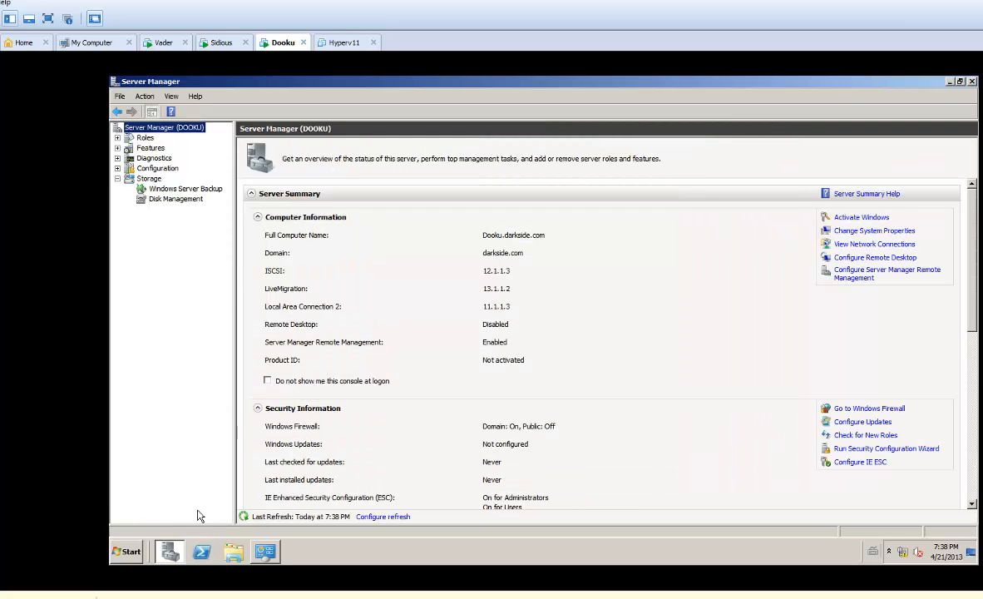
{"action": "left_click", "coordinate": [263, 552]}
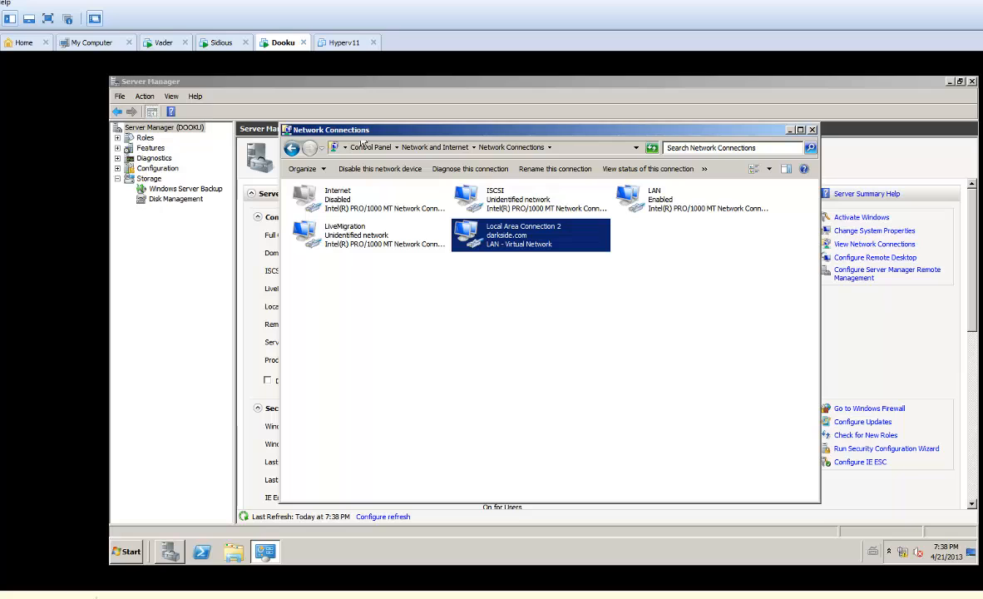
Step: Start creating a new cluster from Failover Cluster Manager on Sidious and proceed to the server selection
{"action": "left_click", "coordinate": [204, 46]}
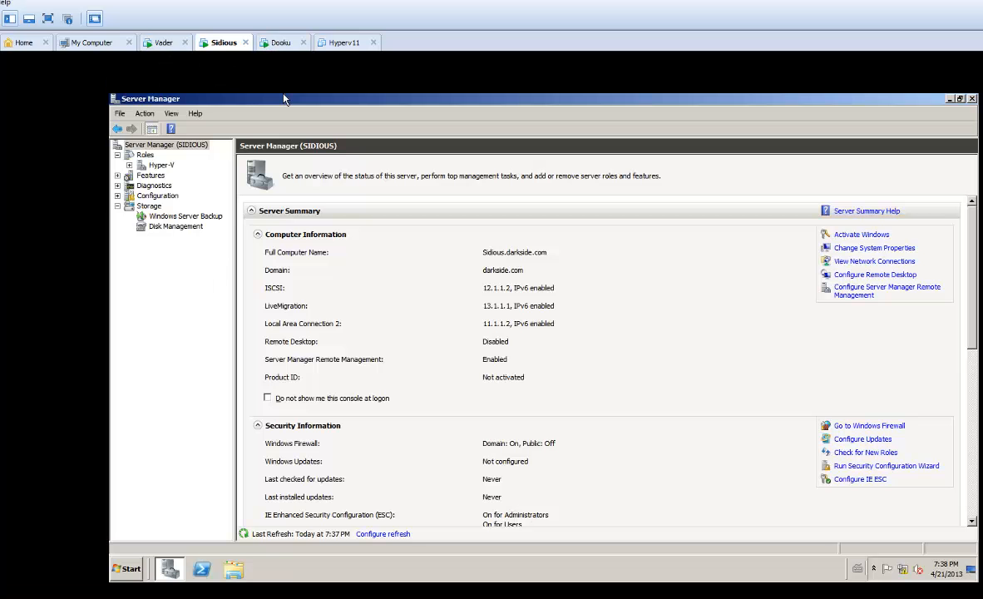
{"action": "left_click", "coordinate": [173, 186]}
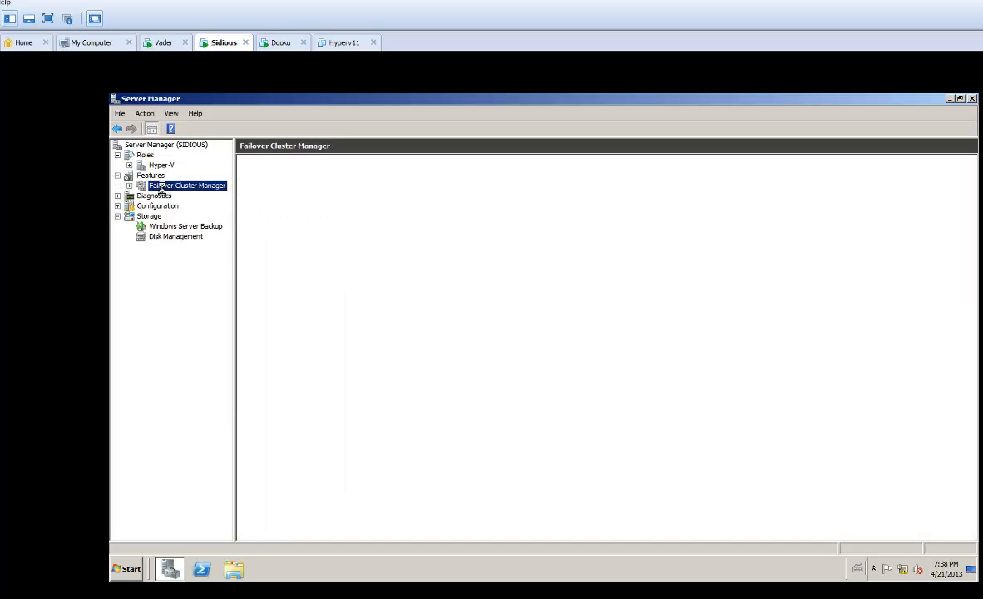
{"action": "left_click", "coordinate": [268, 349]}
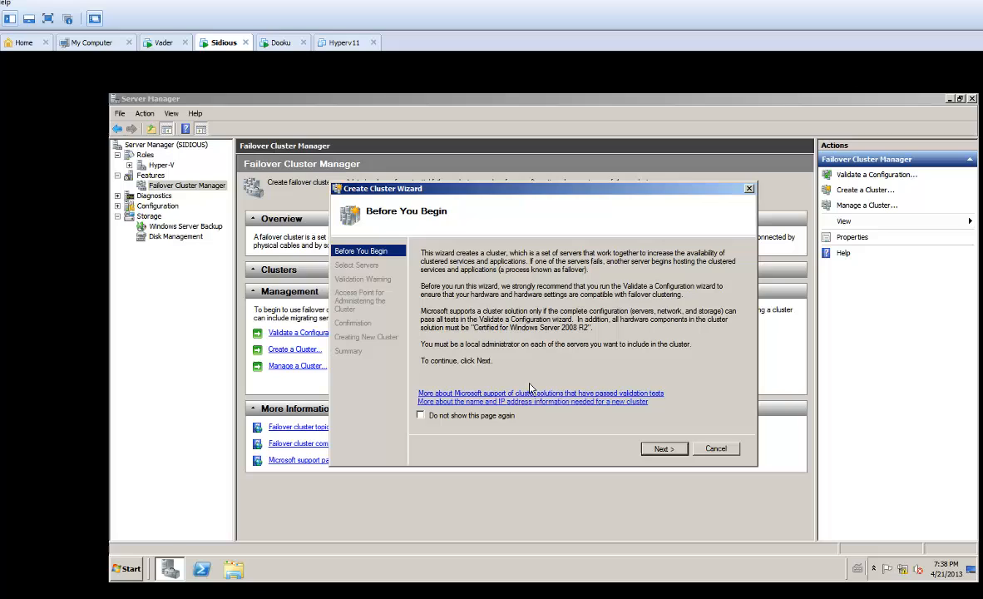
{"action": "left_click", "coordinate": [662, 449]}
Step: Add the servers sidious and dooku to the cluster and decline the configuration validation tests
{"action": "type", "text": "hy"}
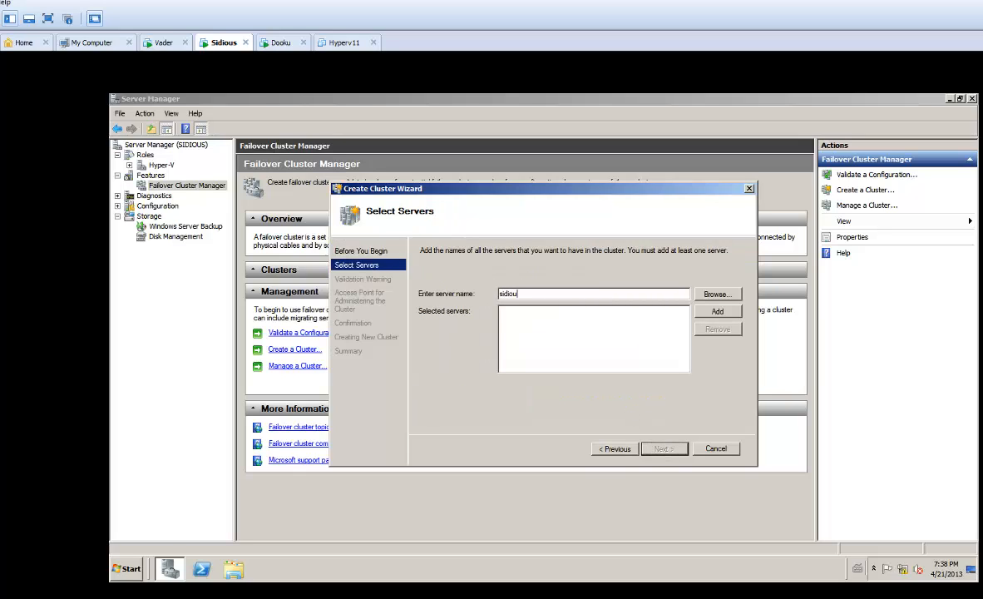
{"action": "type", "text": "diou"}
{"action": "key", "text": "Return"}
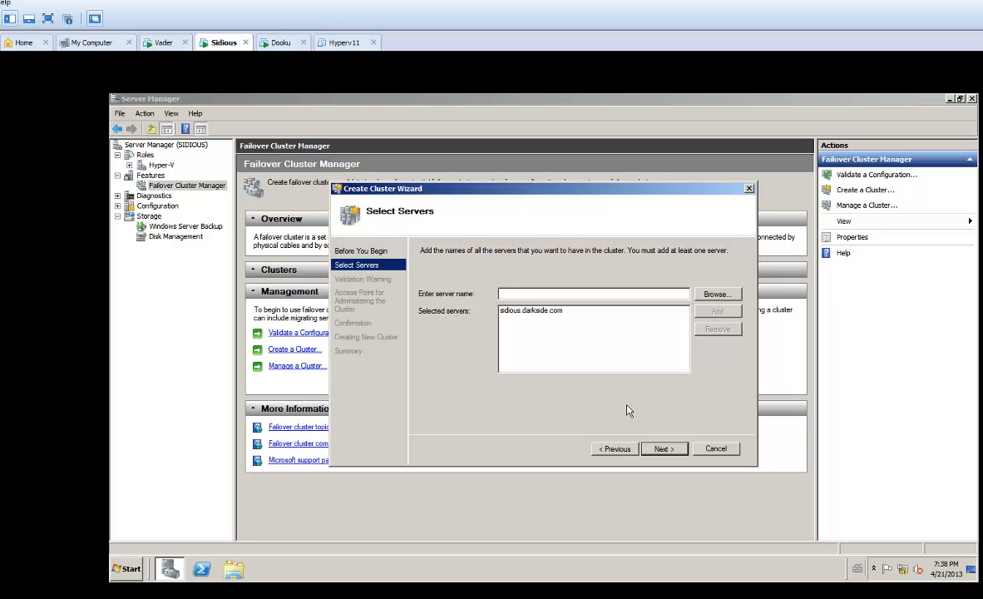
{"action": "type", "text": "dooku"}
{"action": "key", "text": "Return"}
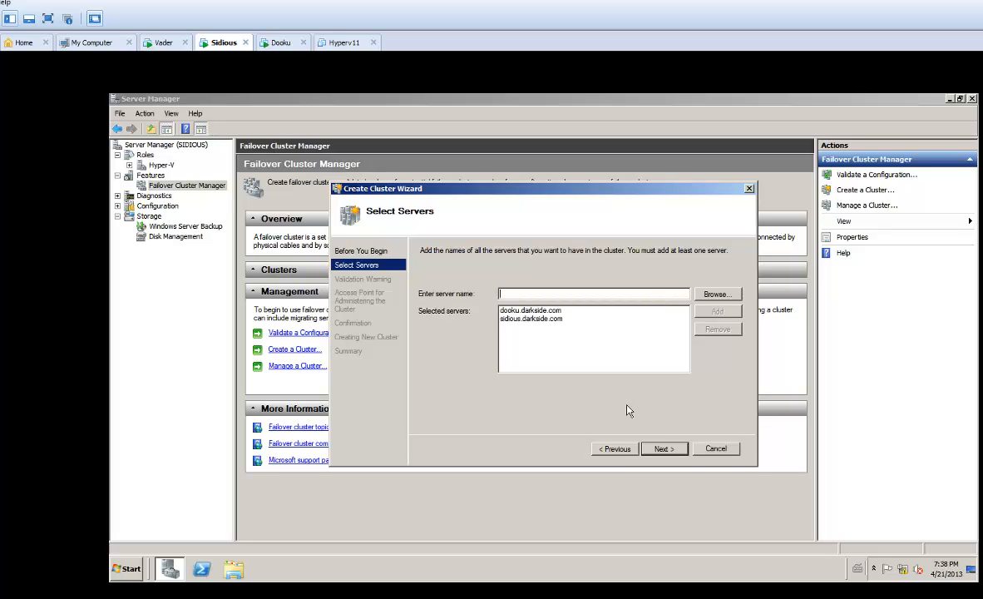
{"action": "left_click", "coordinate": [661, 448]}
{"action": "left_click", "coordinate": [462, 379]}
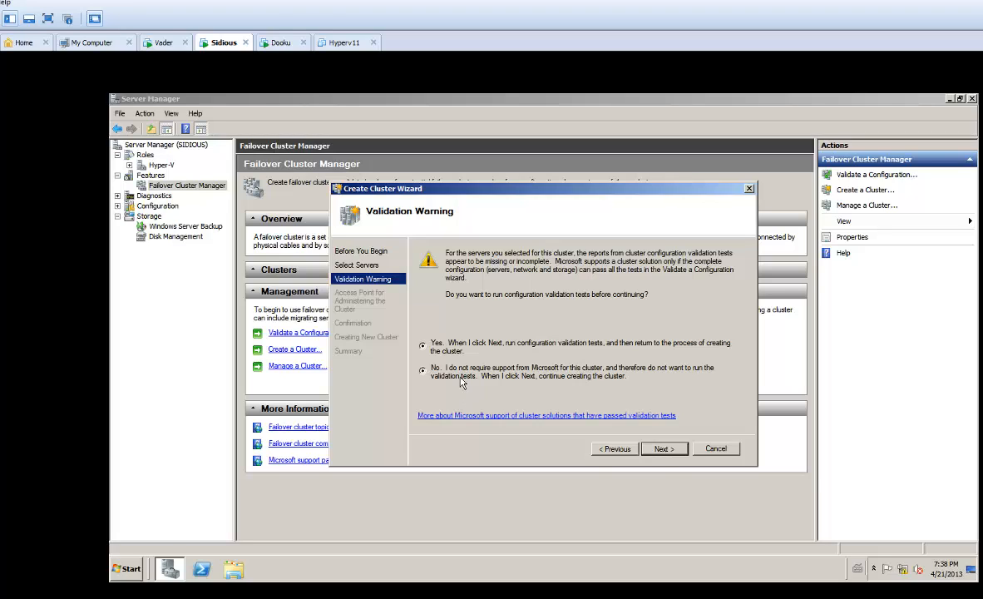
{"action": "left_click", "coordinate": [658, 450]}
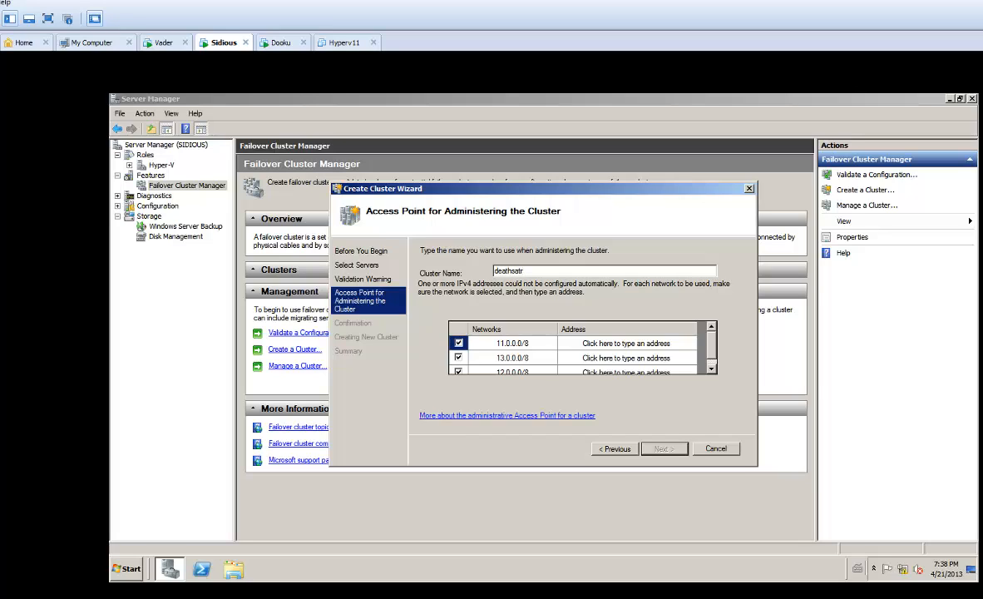
Step: Name the cluster deathstar, use only network 11.0.0.0/8 with address 11.0.0.5, and create it
{"action": "type", "text": "deathstar"}
{"action": "left_click", "coordinate": [457, 358]}
{"action": "left_click", "coordinate": [676, 345]}
{"action": "type", "text": "5"}
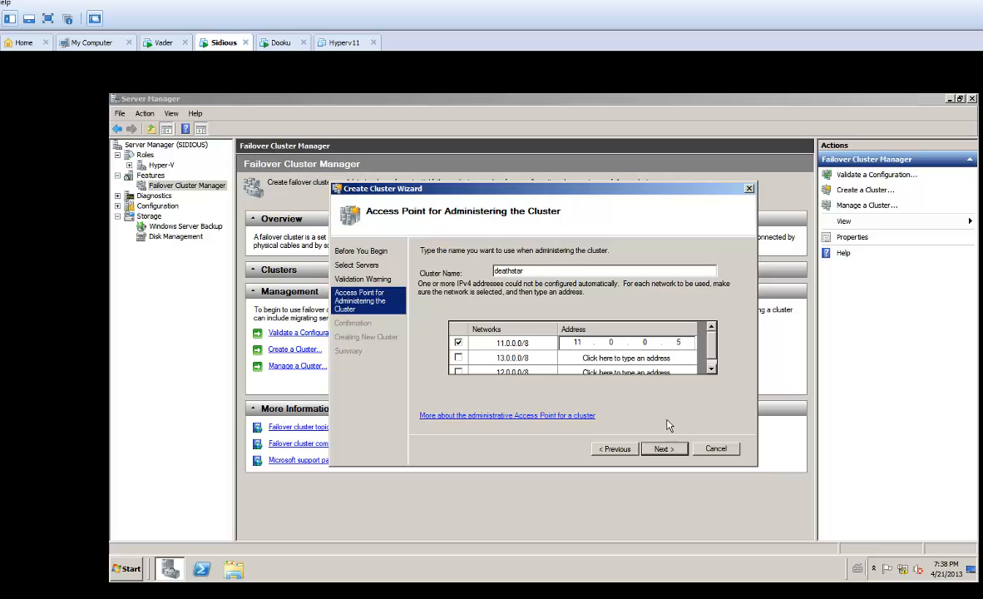
{"action": "left_click", "coordinate": [663, 448]}
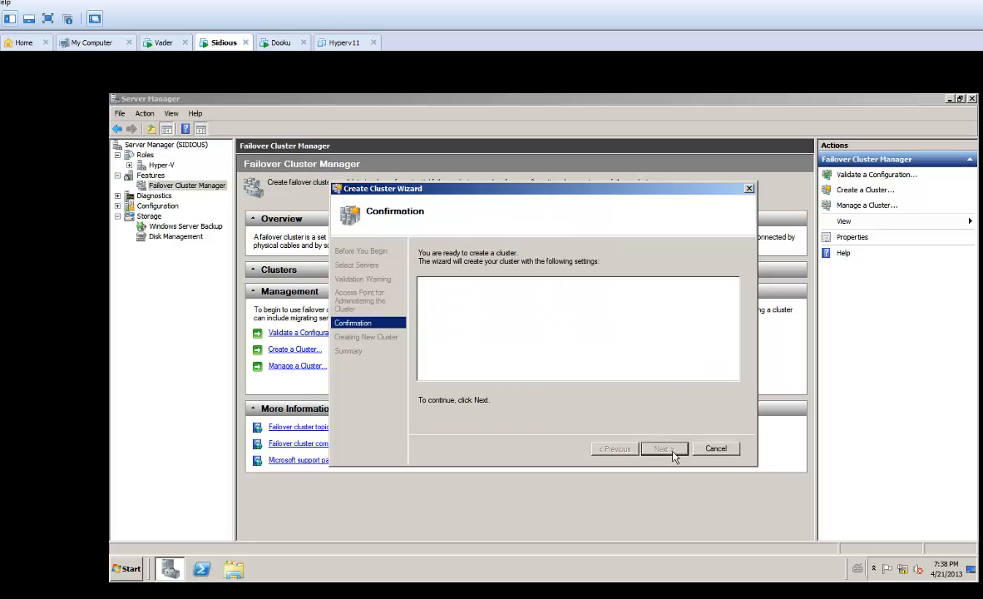
{"action": "left_click", "coordinate": [664, 451]}
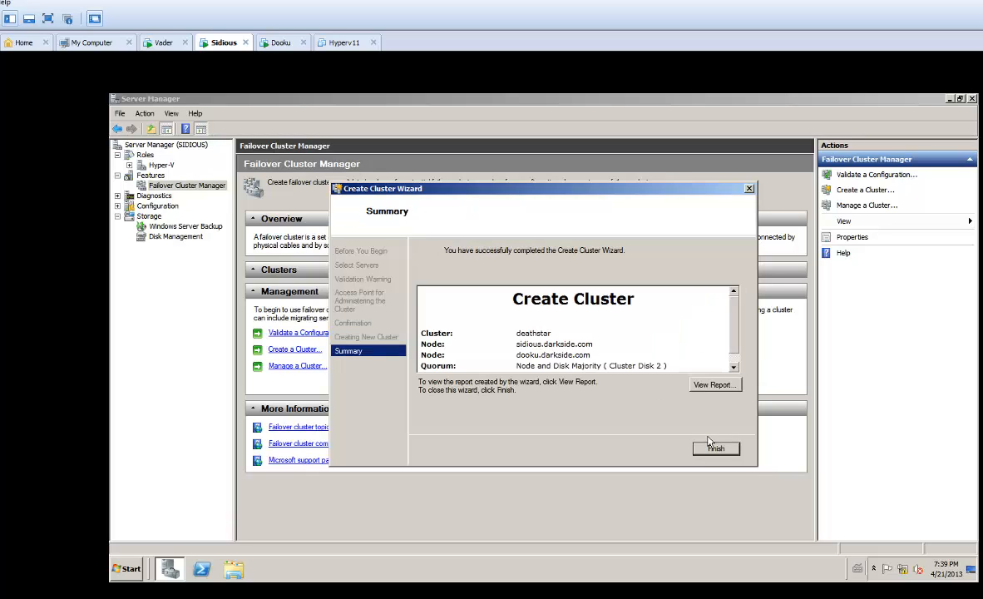
{"action": "left_click", "coordinate": [711, 448]}
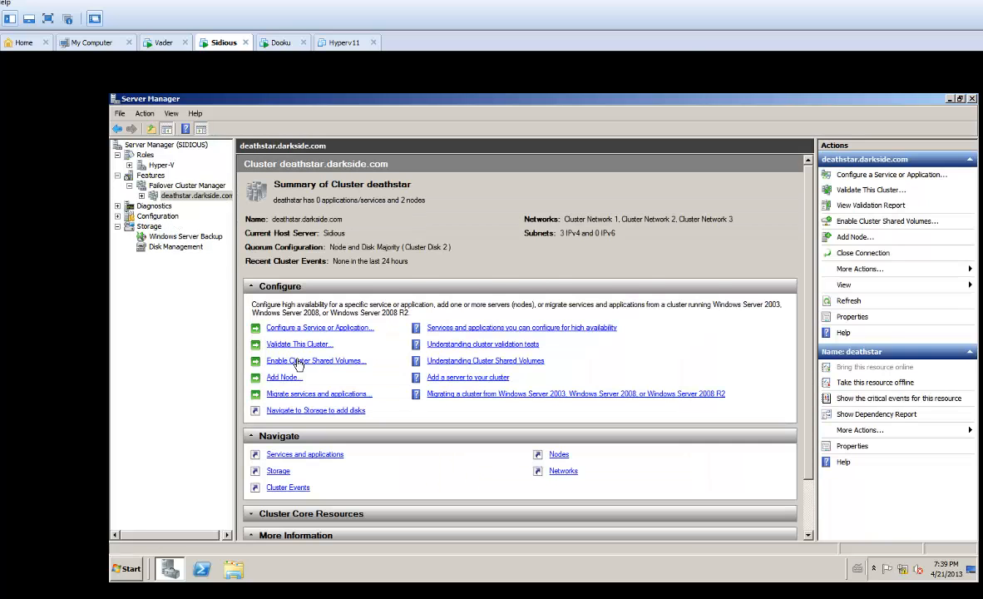
Step: Enable Cluster Shared Volumes on the deathstar cluster, acknowledging the support notice
{"action": "left_click", "coordinate": [304, 360]}
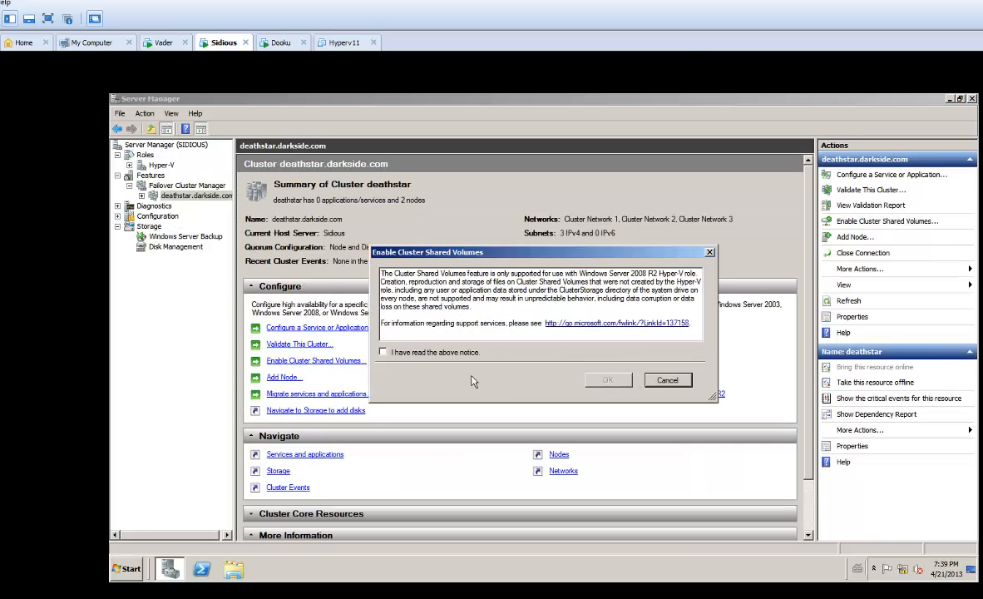
{"action": "left_click", "coordinate": [437, 353]}
{"action": "left_click", "coordinate": [588, 379]}
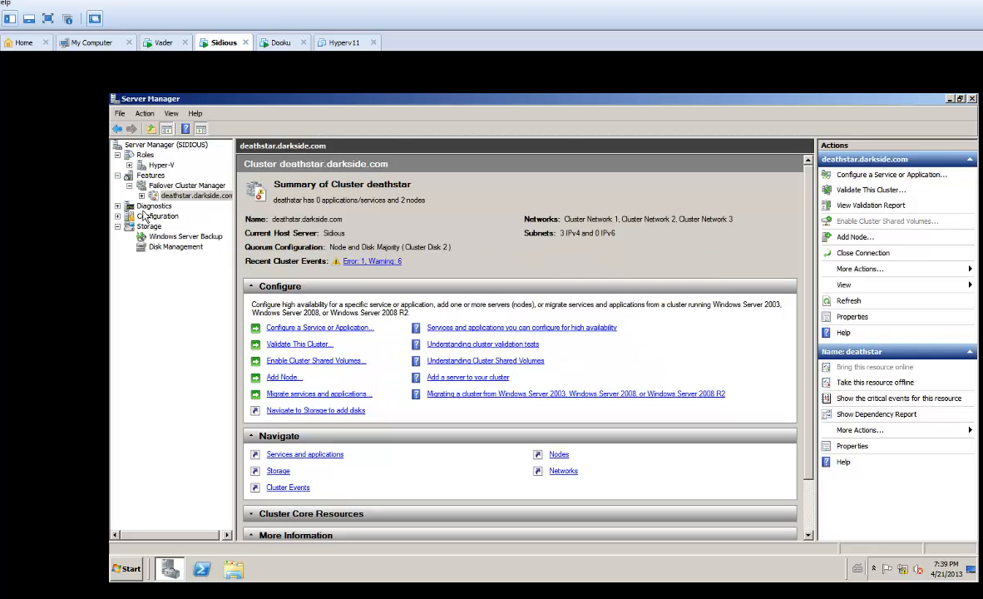
Step: Rename Cluster Network 1 of the deathstar cluster, the 11.0.0.0/8 network, to Lan
{"action": "left_click", "coordinate": [142, 195]}
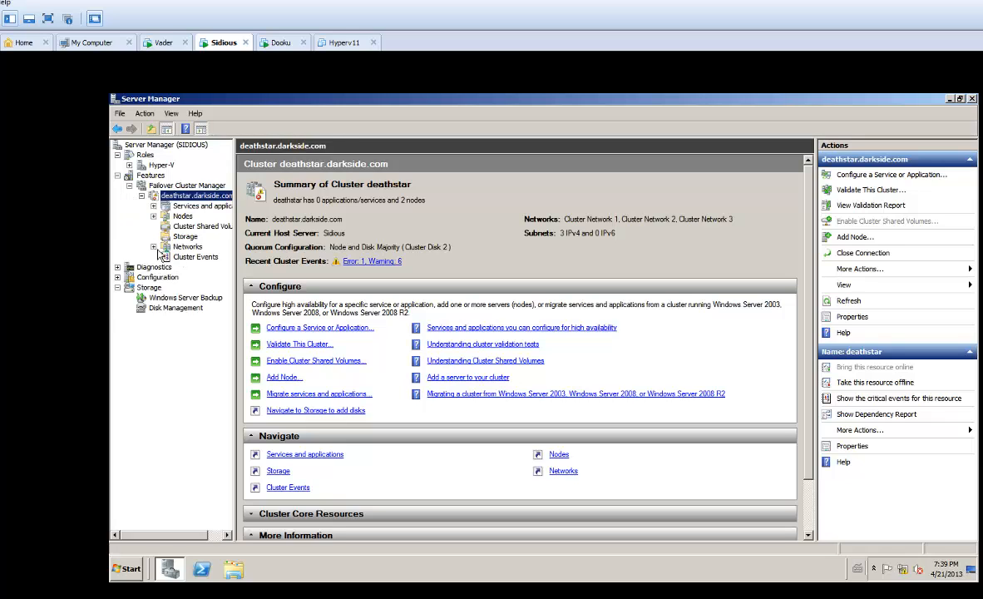
{"action": "left_click", "coordinate": [154, 247]}
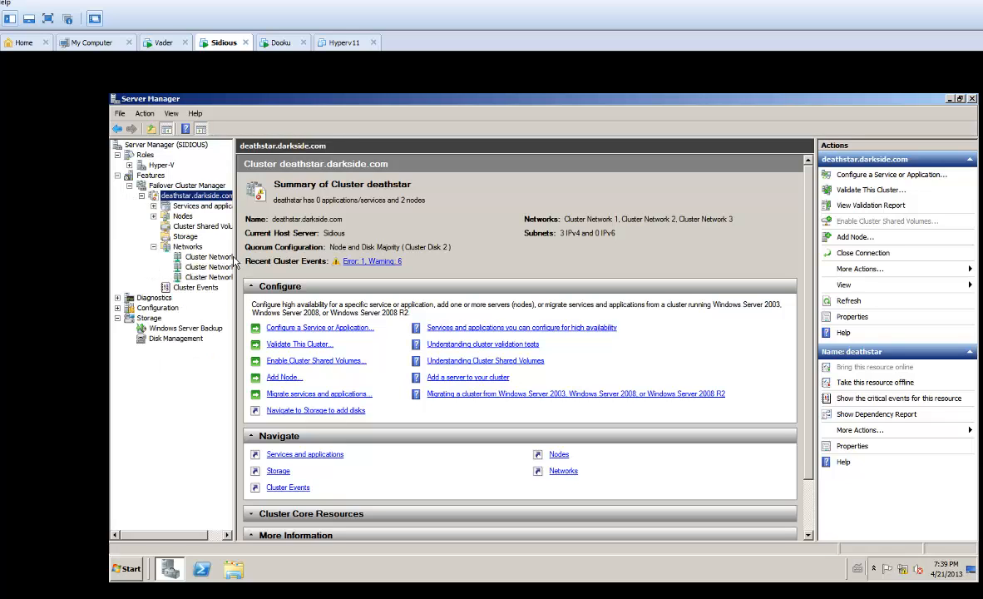
{"action": "left_click_drag", "start_coordinate": [236, 262], "coordinate": [276, 262]}
{"action": "left_click", "coordinate": [214, 258]}
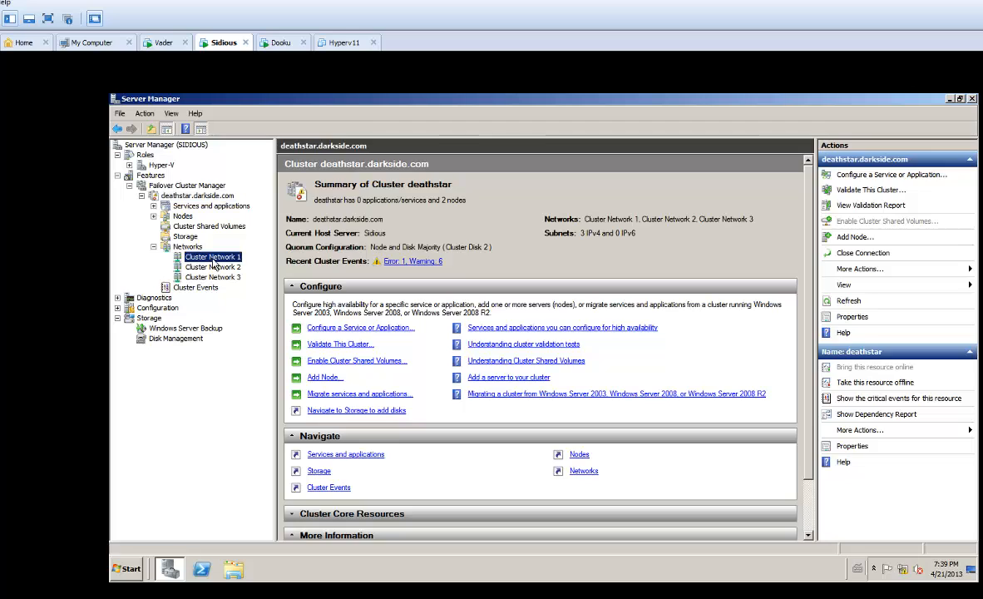
{"action": "right_click", "coordinate": [379, 319]}
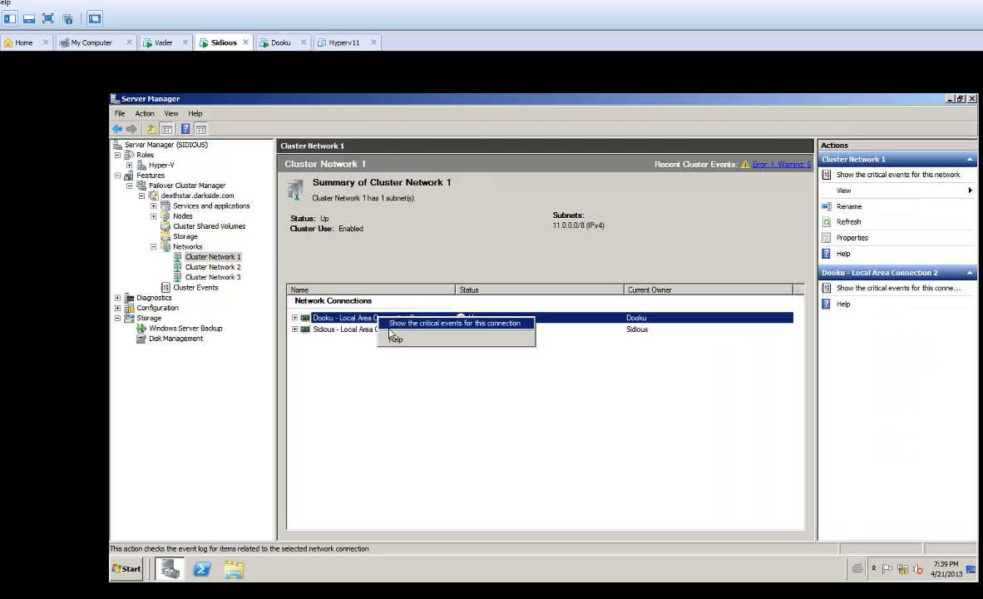
{"action": "right_click", "coordinate": [222, 258]}
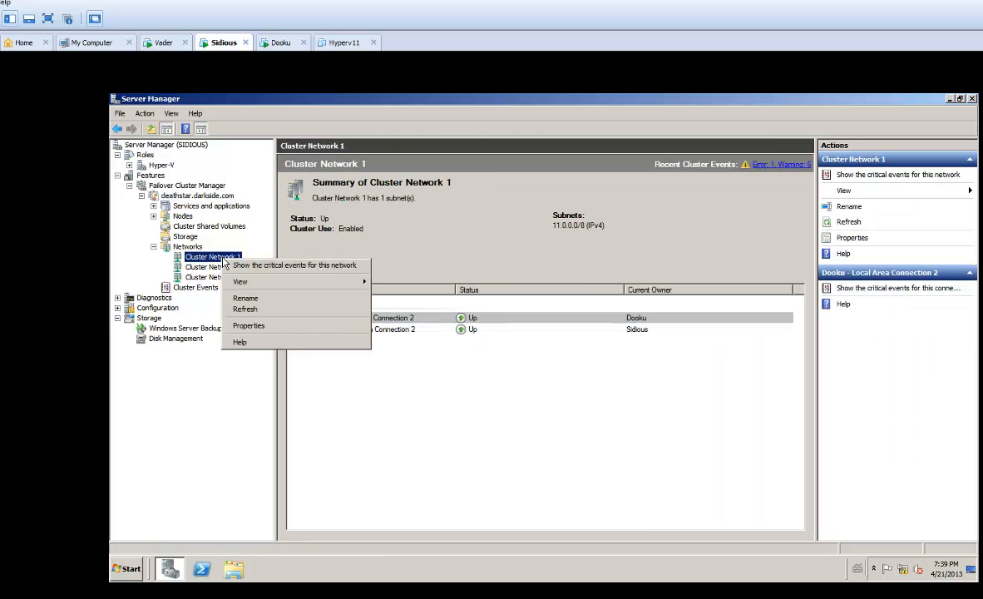
{"action": "left_click", "coordinate": [268, 326]}
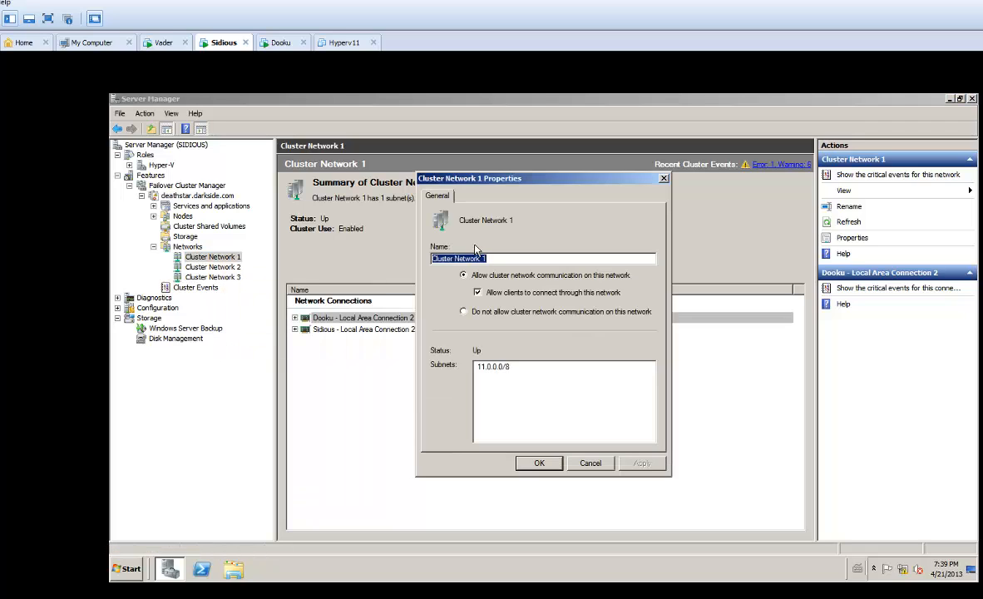
{"action": "type", "text": "Lan"}
{"action": "left_click", "coordinate": [554, 468]}
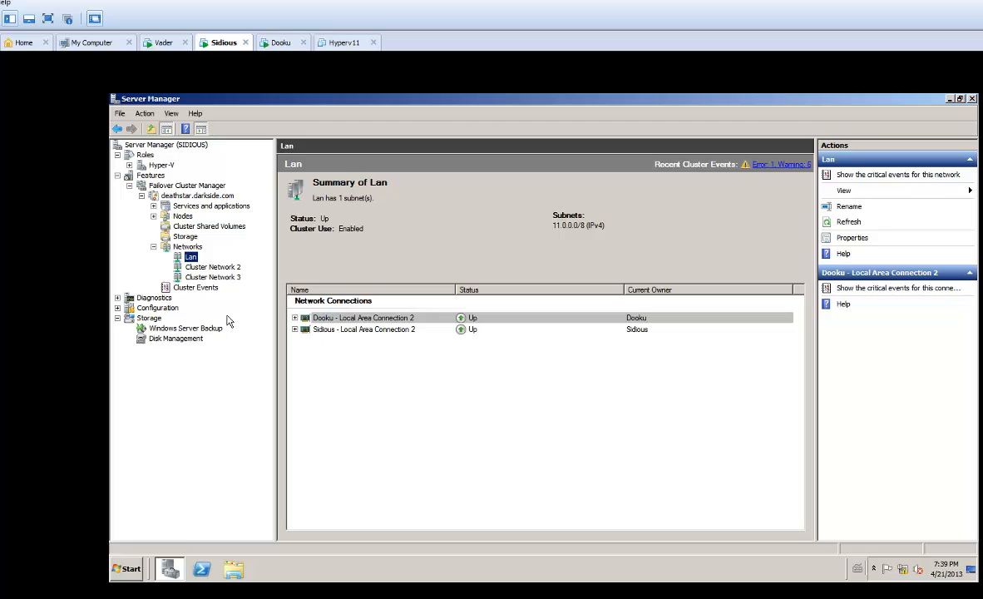
Step: Rename Cluster Network 2, the 13.0.0.0/8 network, to LiveMigration
{"action": "left_click", "coordinate": [211, 268]}
{"action": "right_click", "coordinate": [212, 268]}
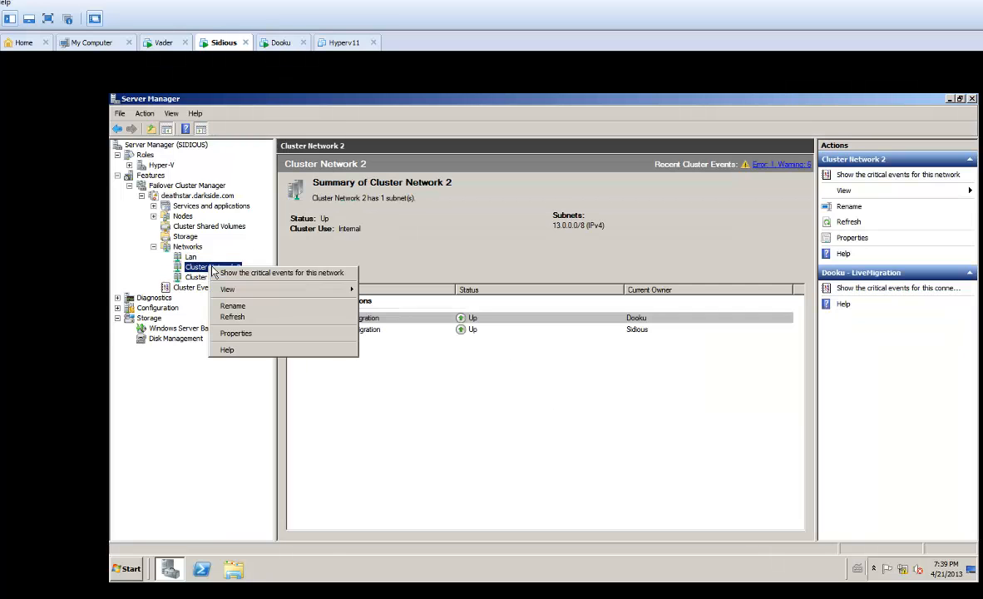
{"action": "left_click", "coordinate": [237, 334]}
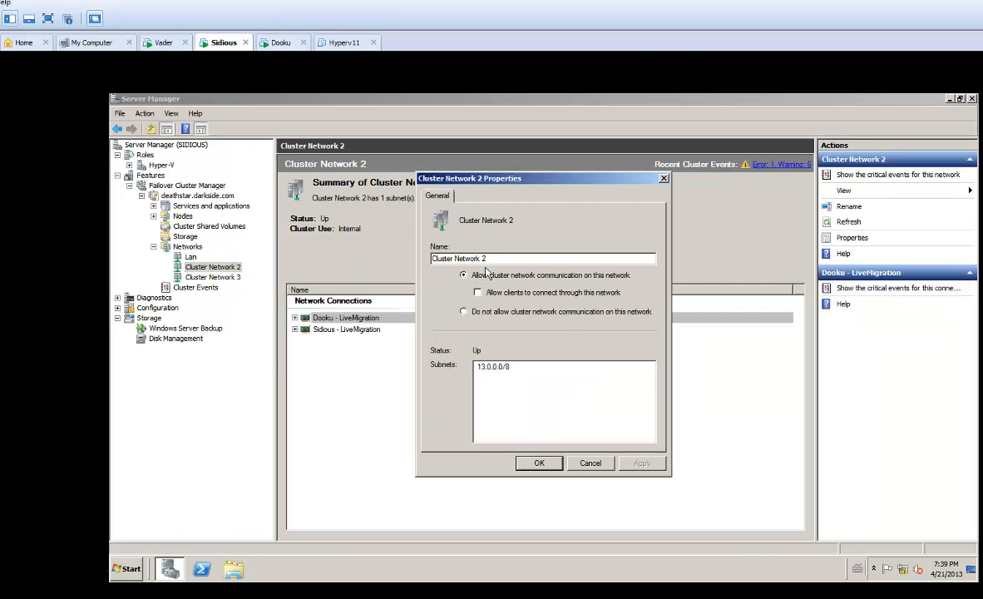
{"action": "left_click_drag", "start_coordinate": [487, 259], "coordinate": [375, 263]}
{"action": "type", "text": "LiveMigration"}
{"action": "left_click", "coordinate": [537, 462]}
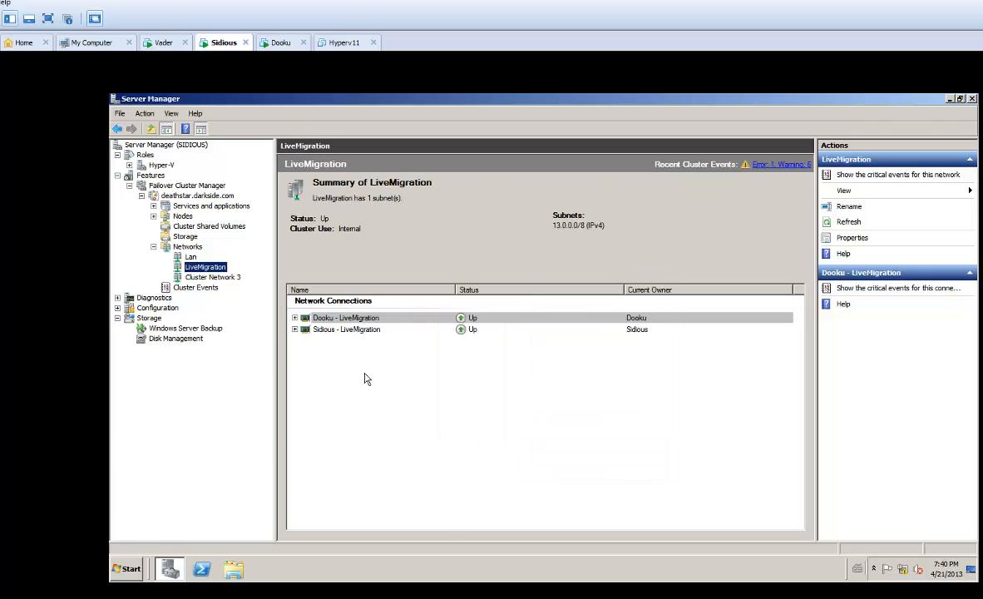
Step: Rename Cluster Network 3, the 12.0.0.0/8 network, to ISCSI
{"action": "left_click", "coordinate": [208, 277]}
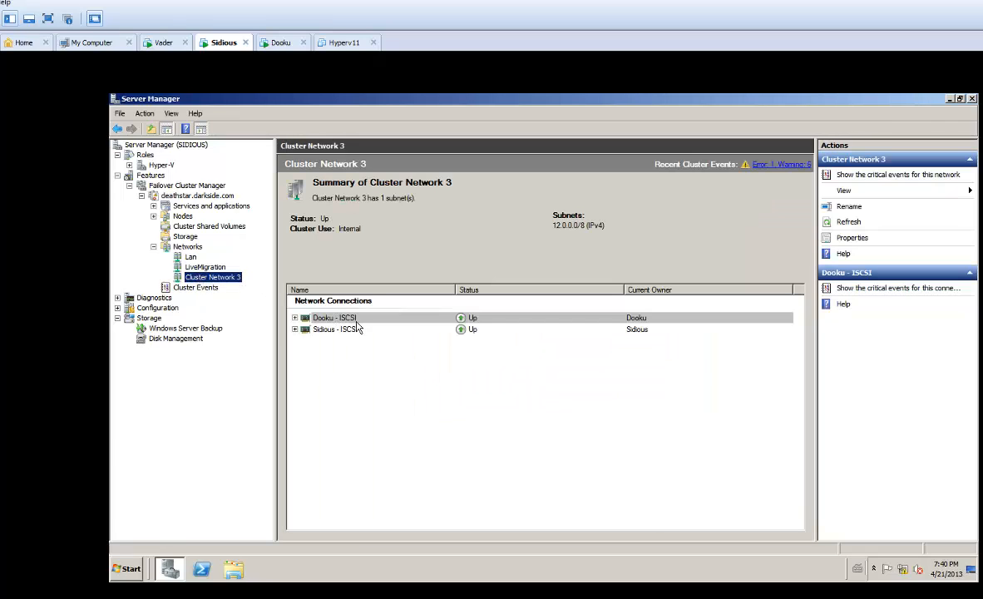
{"action": "left_click", "coordinate": [346, 321]}
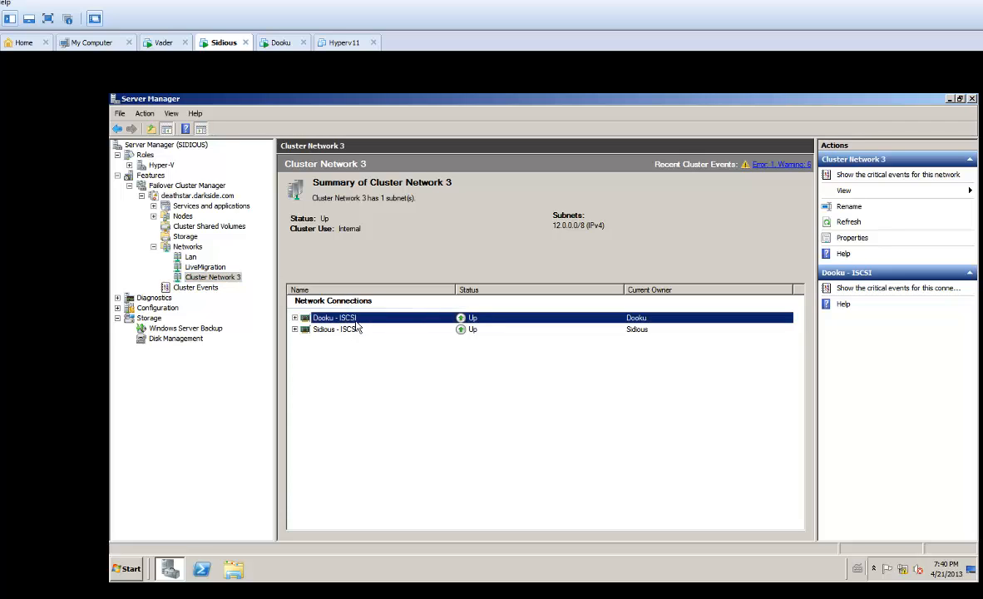
{"action": "right_click", "coordinate": [218, 279]}
{"action": "left_click", "coordinate": [274, 346]}
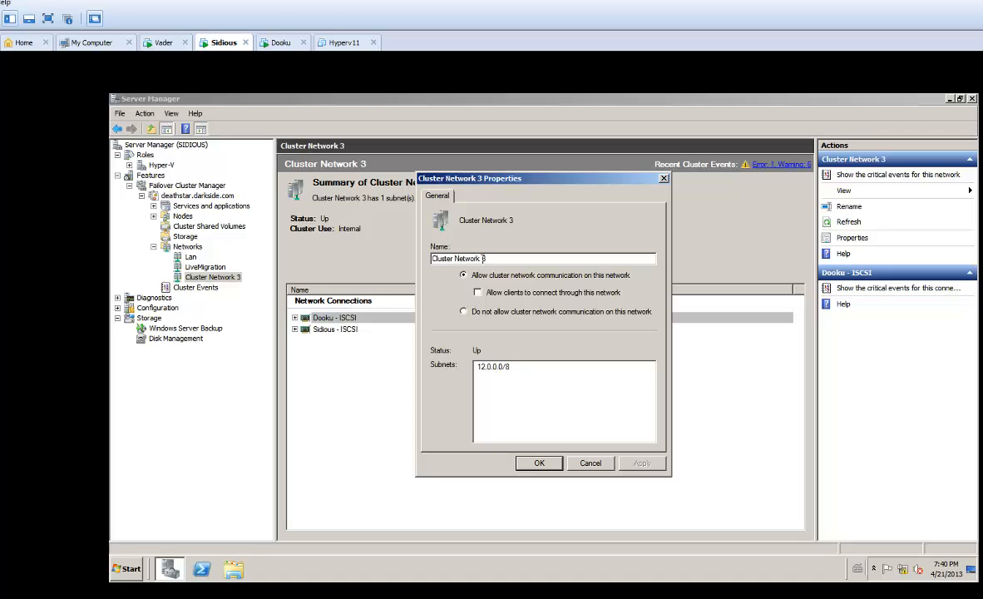
{"action": "left_click_drag", "start_coordinate": [491, 262], "coordinate": [431, 260]}
{"action": "type", "text": "ISCSI"}
{"action": "left_click", "coordinate": [536, 463]}
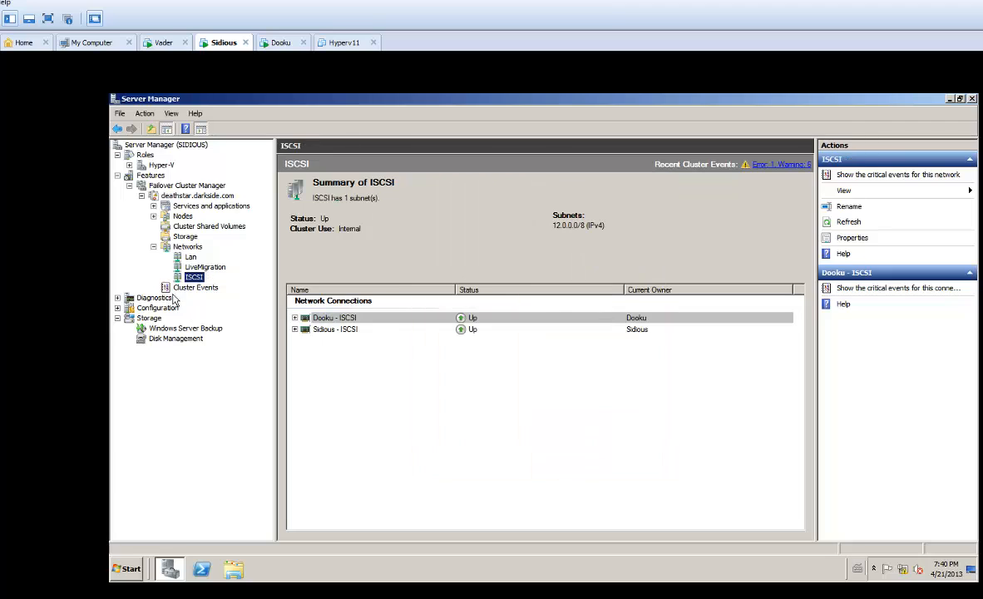
Step: In the cluster's storage, rename the disk witness Cluster Disk 2 to Quorum
{"action": "left_click", "coordinate": [186, 236]}
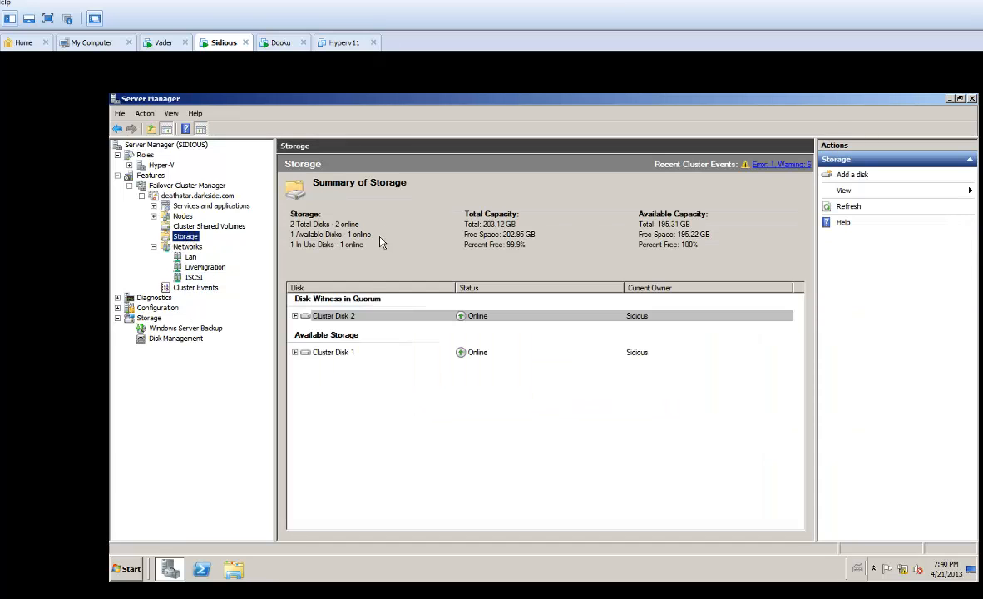
{"action": "left_click", "coordinate": [350, 316]}
{"action": "right_click", "coordinate": [355, 316]}
{"action": "left_click", "coordinate": [388, 413]}
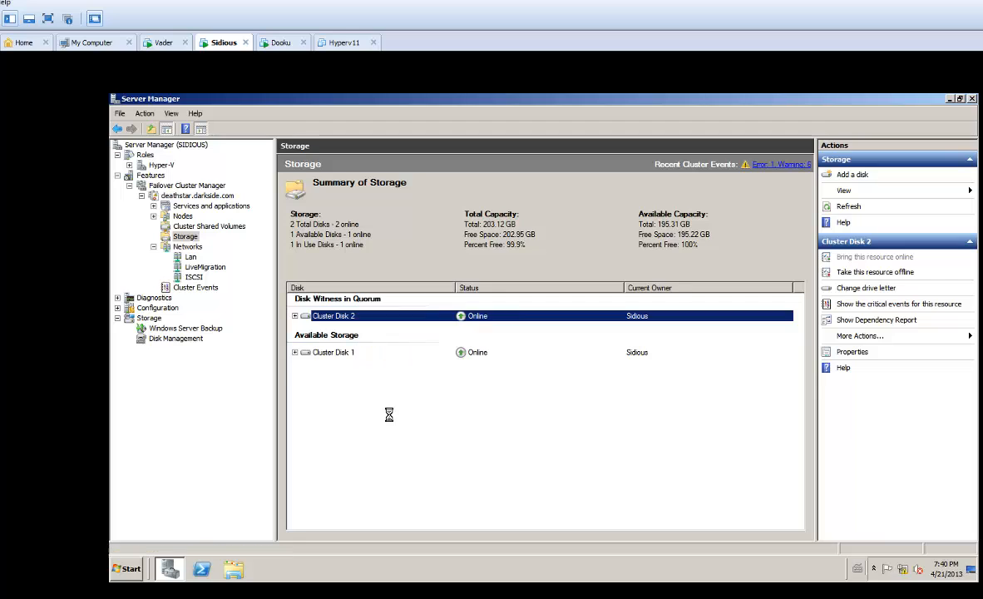
{"action": "left_click_drag", "start_coordinate": [597, 222], "coordinate": [527, 224]}
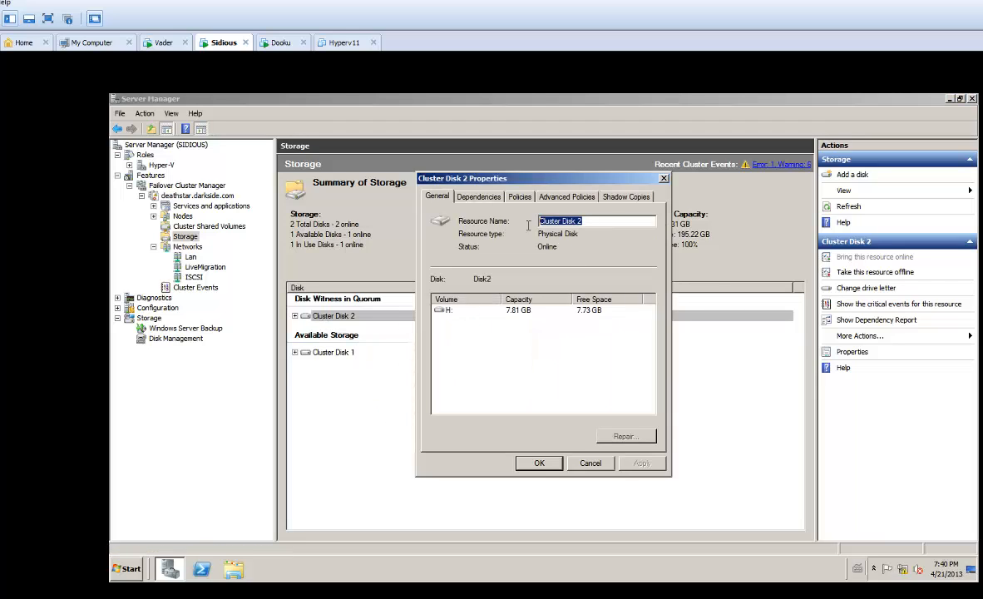
{"action": "type", "text": "Quorum"}
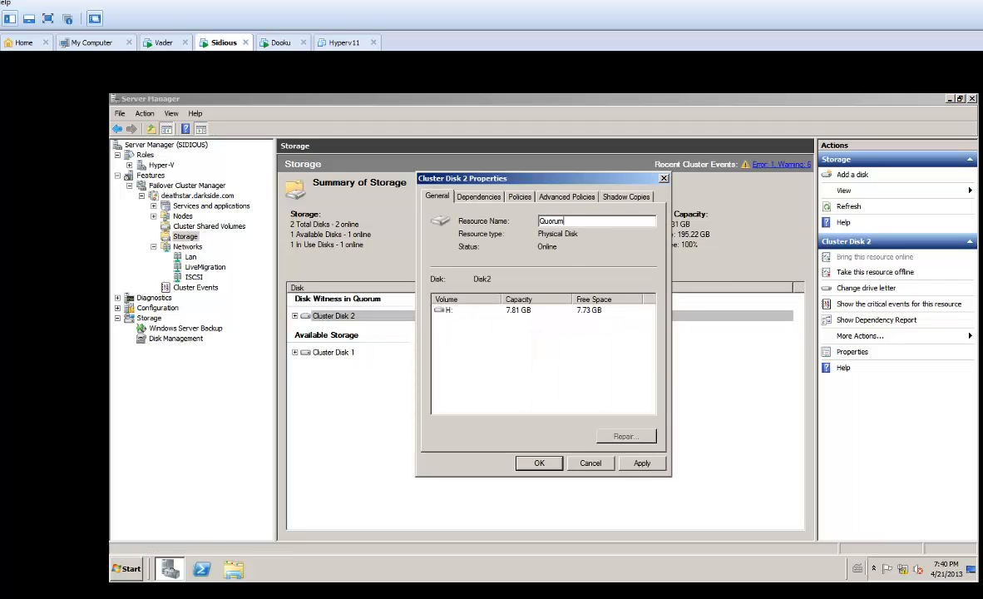
{"action": "left_click", "coordinate": [531, 461]}
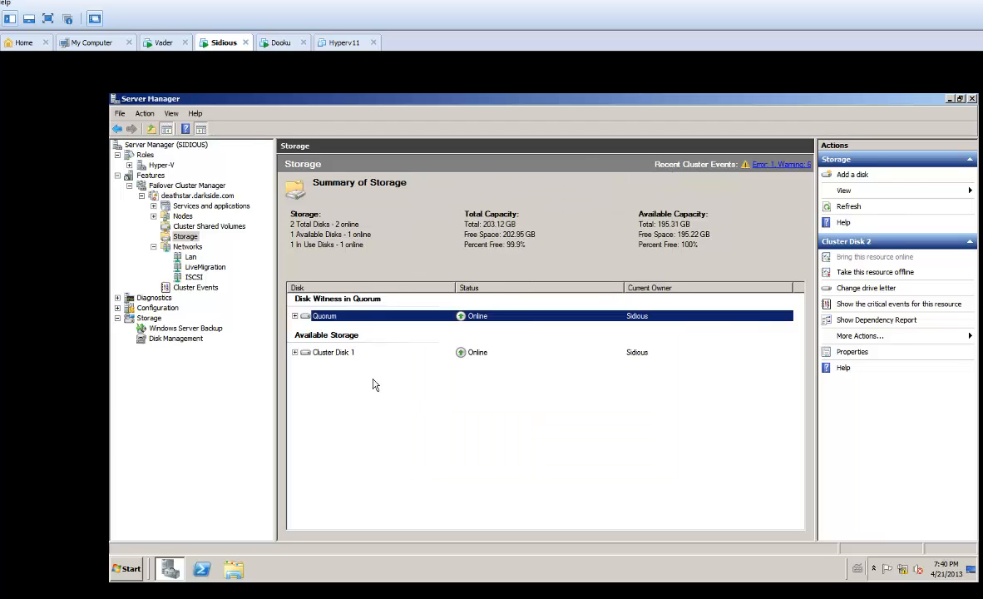
Step: Rename the available storage disk Cluster Disk 1 to Data
{"action": "right_click", "coordinate": [331, 354]}
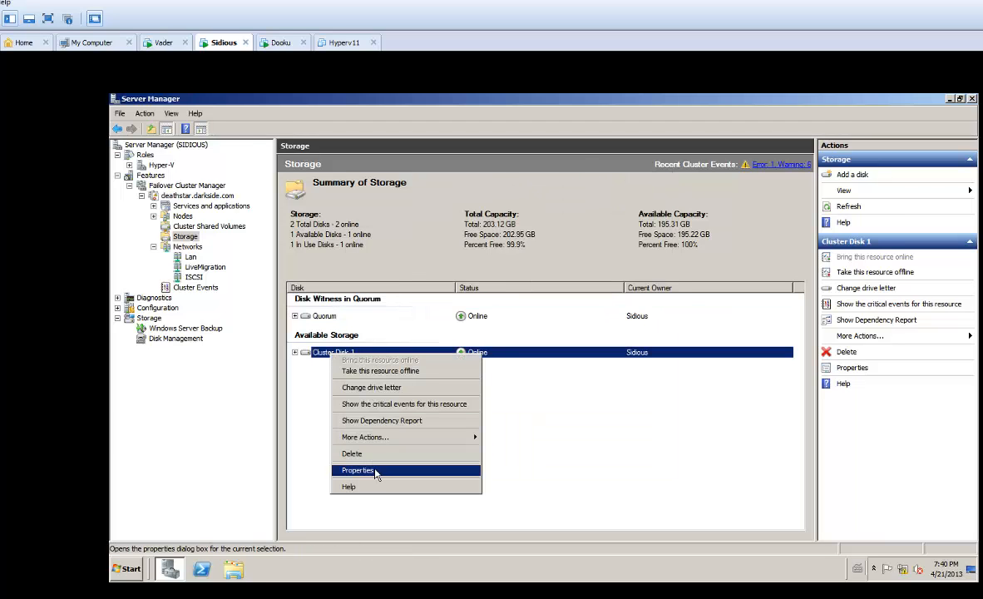
{"action": "left_click", "coordinate": [375, 472]}
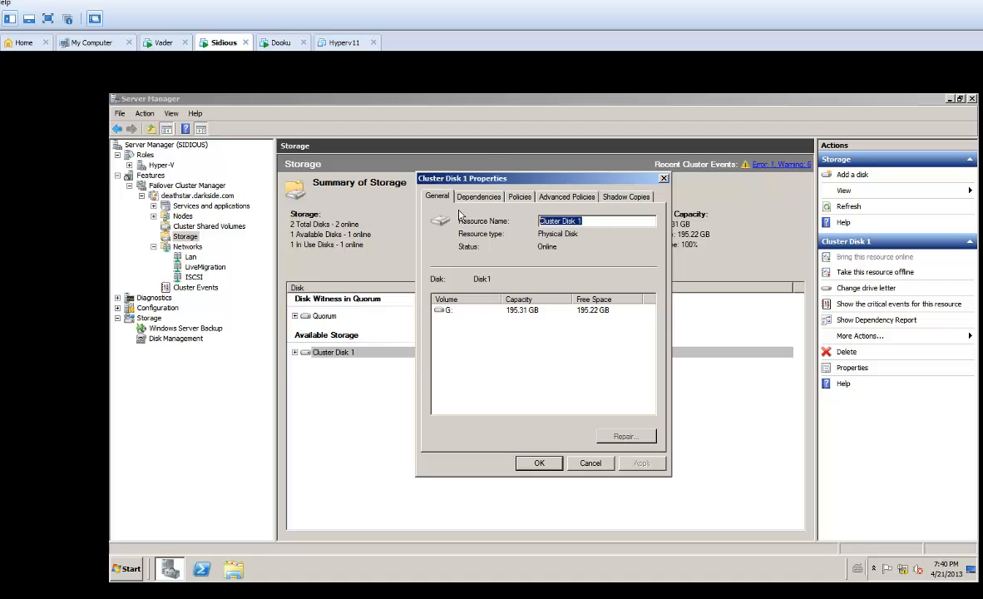
{"action": "type", "text": "Data"}
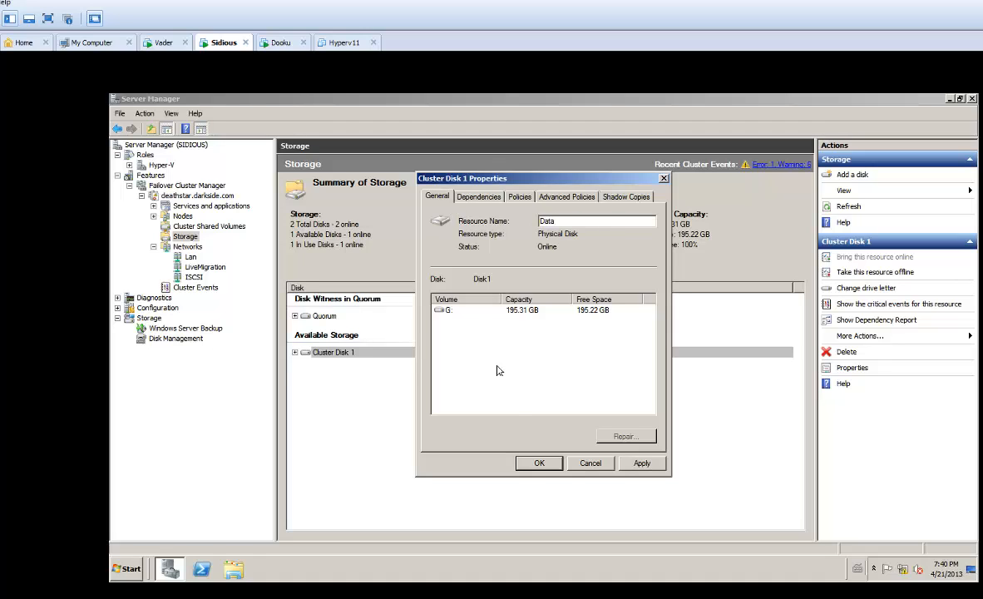
{"action": "left_click", "coordinate": [533, 466]}
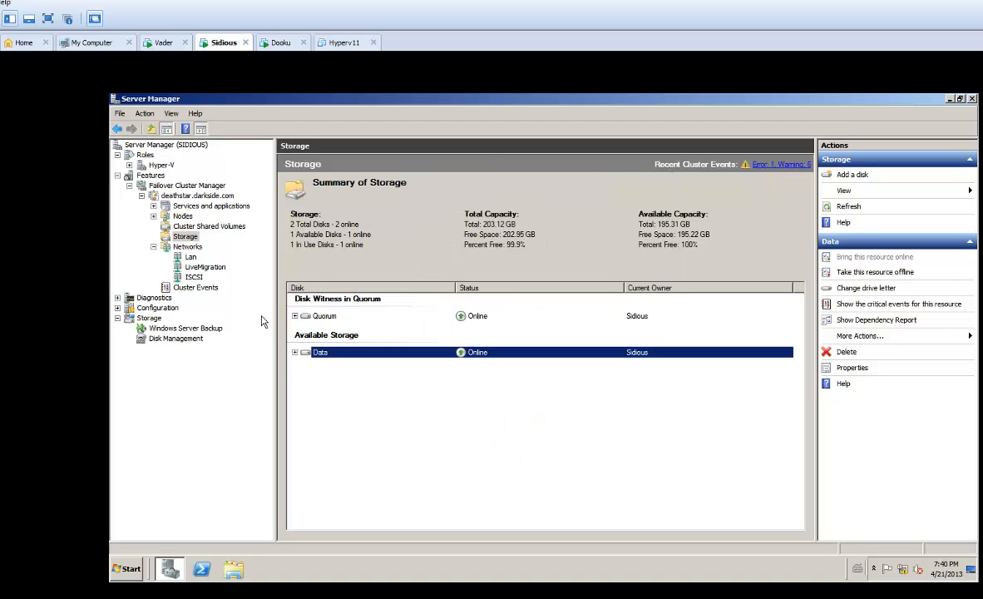
Step: Add the Data disk to the Cluster Shared Volumes of the deathstar cluster
{"action": "left_click", "coordinate": [189, 226]}
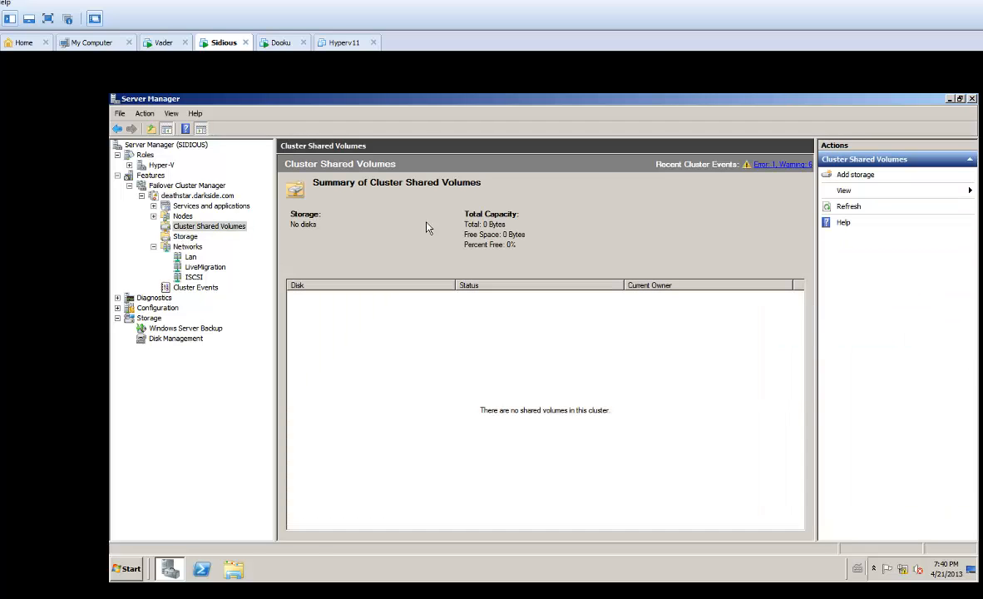
{"action": "left_click", "coordinate": [860, 177]}
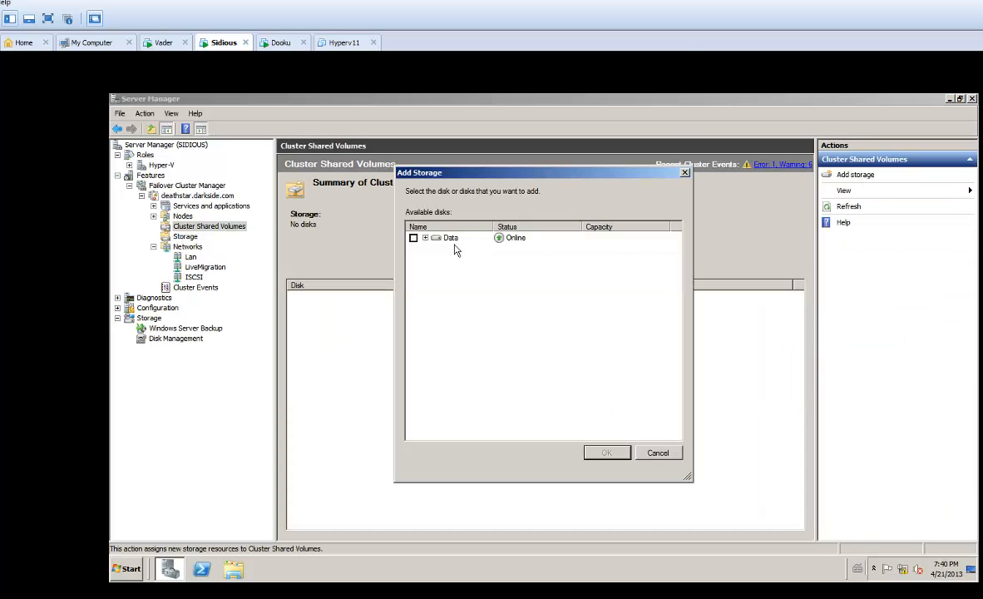
{"action": "left_click", "coordinate": [413, 238]}
{"action": "left_click", "coordinate": [605, 454]}
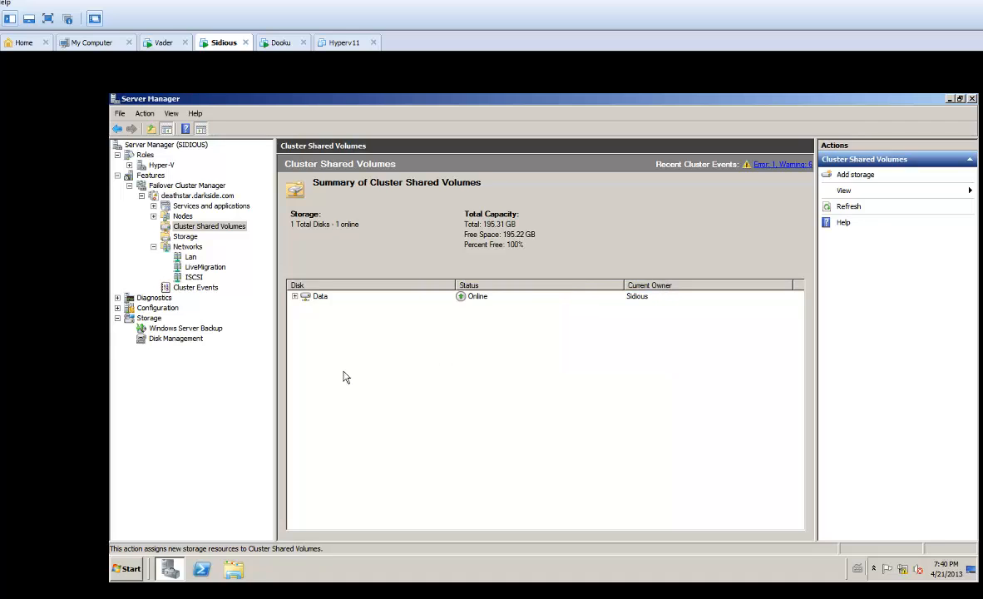
Step: Run the deathstar quorum configuration with Node and Disk Majority and the Quorum disk as the disk witness
{"action": "left_click", "coordinate": [187, 197]}
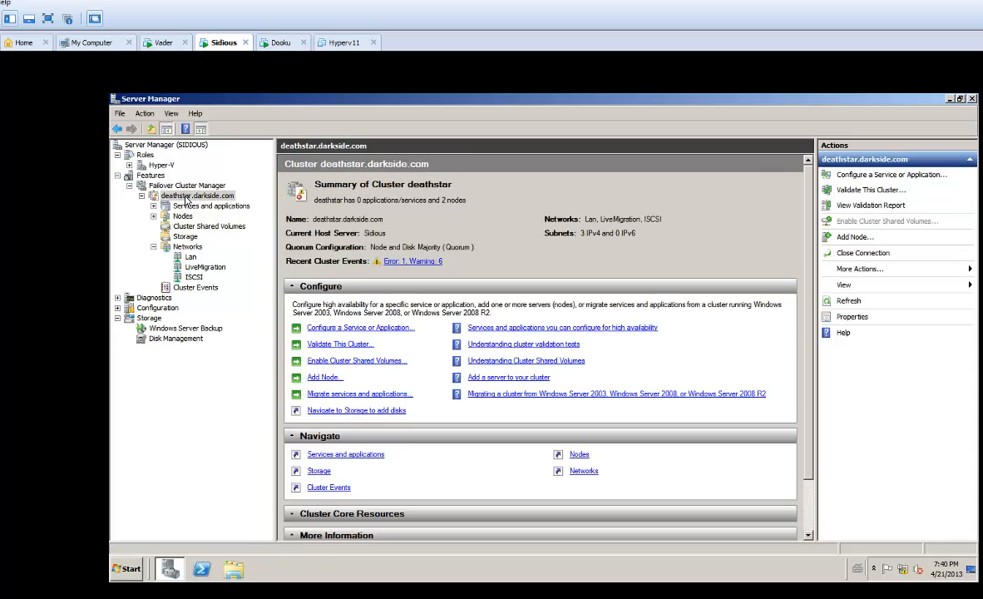
{"action": "right_click", "coordinate": [187, 198]}
{"action": "mouse_move", "coordinate": [246, 291]}
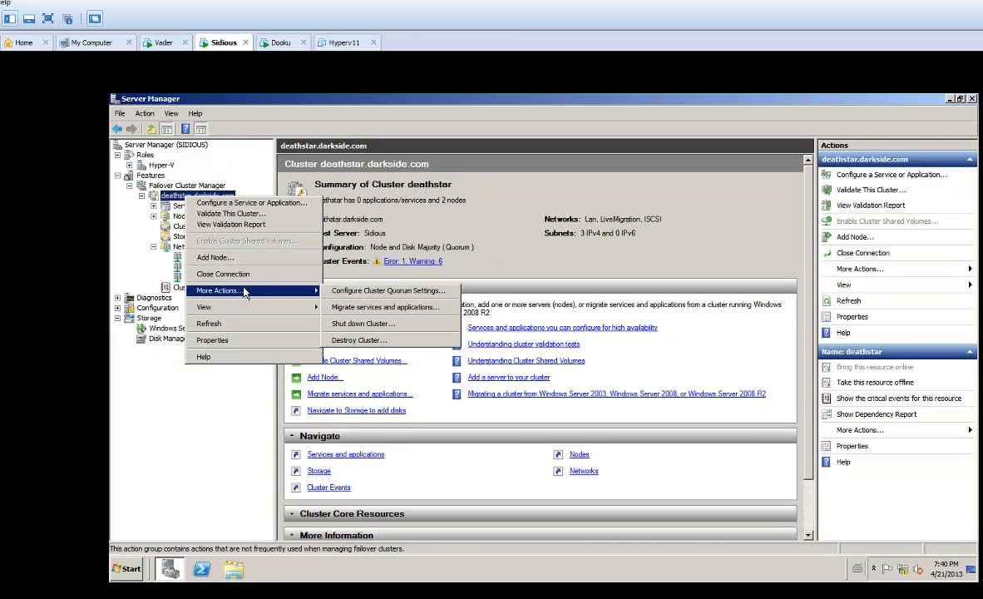
{"action": "left_click", "coordinate": [360, 292]}
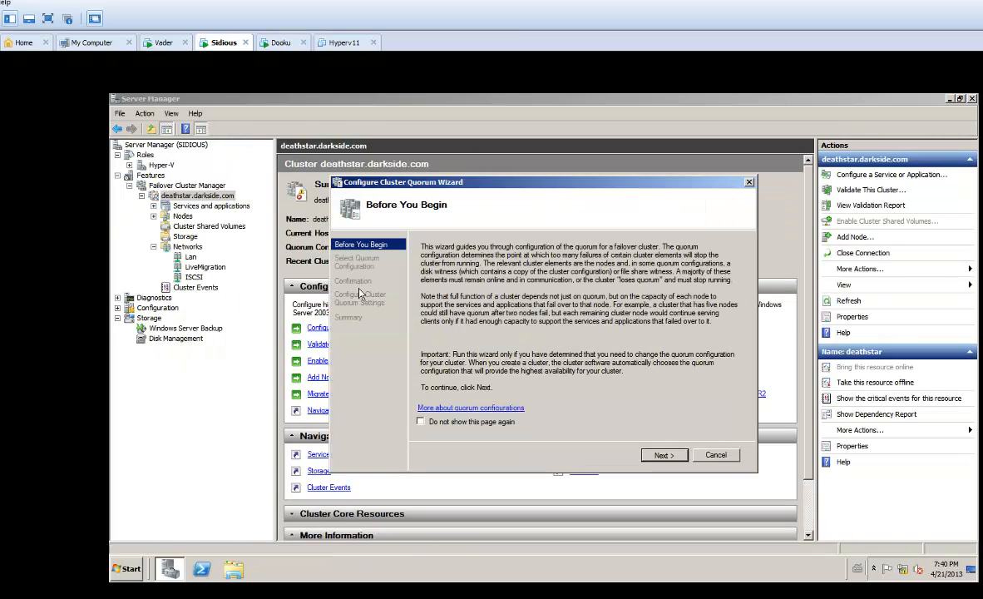
{"action": "left_click", "coordinate": [663, 456]}
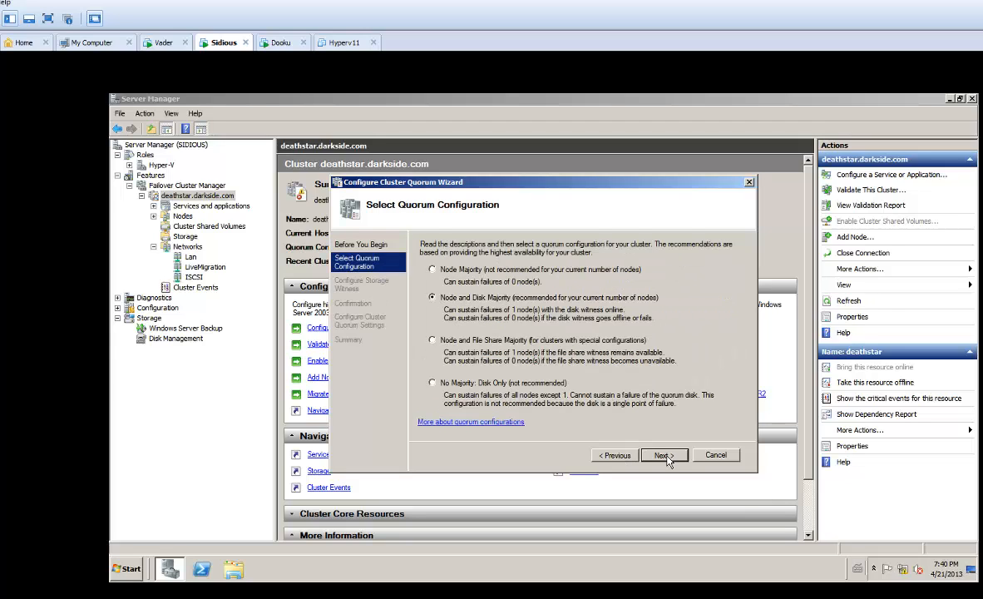
{"action": "left_click", "coordinate": [662, 459]}
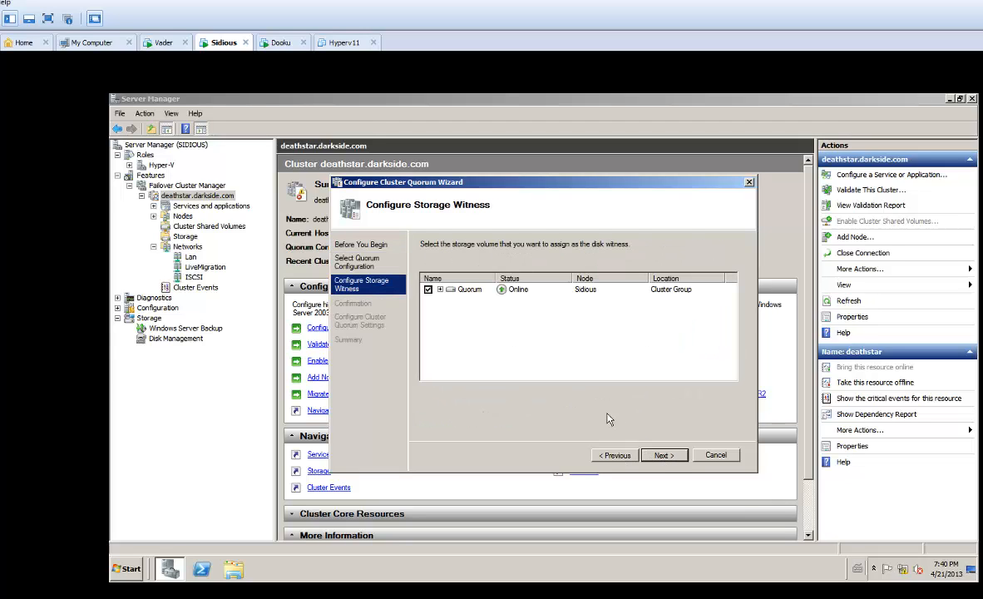
{"action": "left_click", "coordinate": [659, 456]}
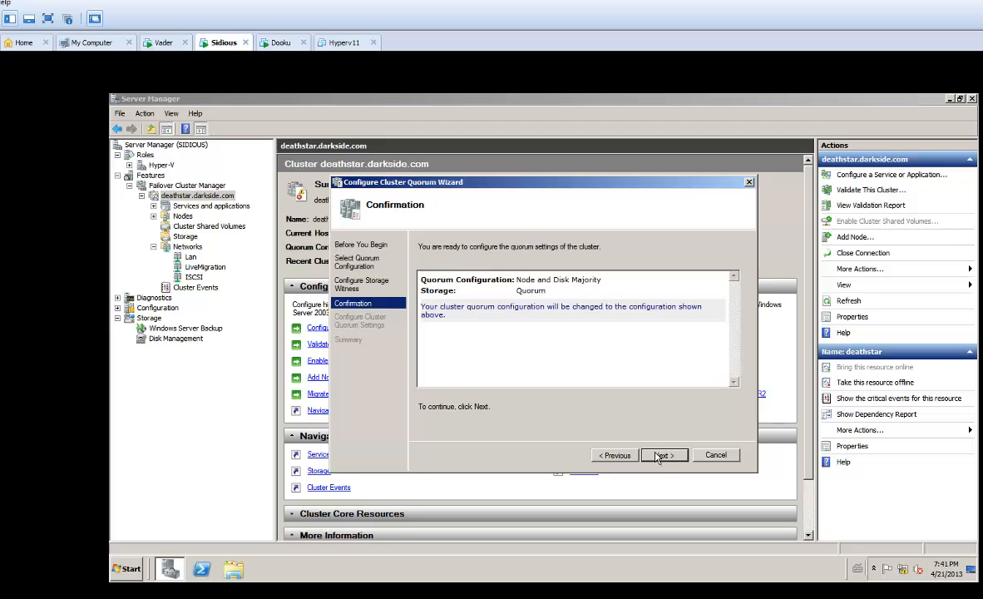
{"action": "left_click", "coordinate": [661, 456]}
{"action": "left_click", "coordinate": [716, 456]}
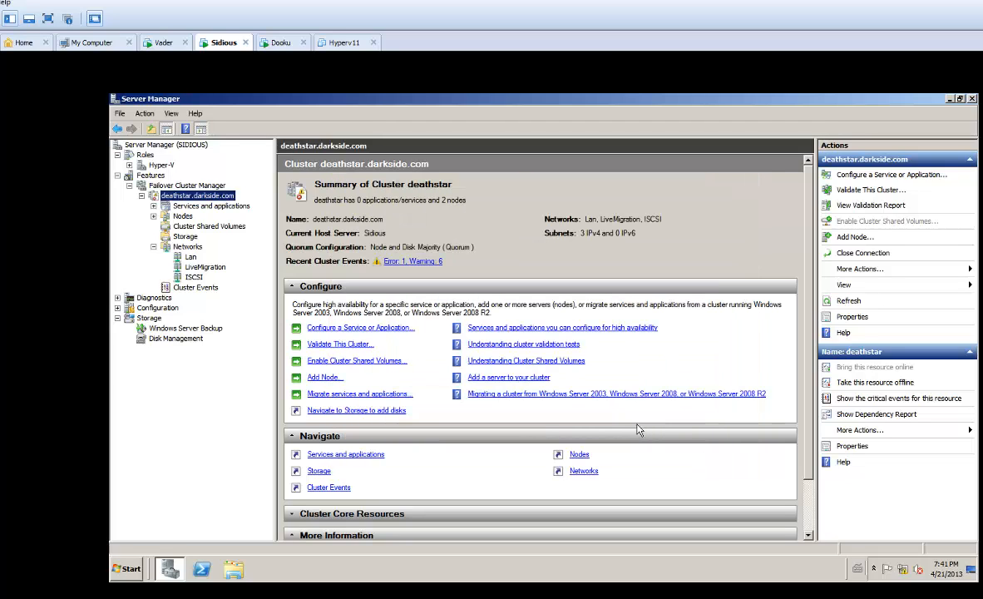
Step: Begin creating a new clustered virtual machine under the deathstar cluster's services and applications, and name it Hyperv1
{"action": "left_click", "coordinate": [203, 207]}
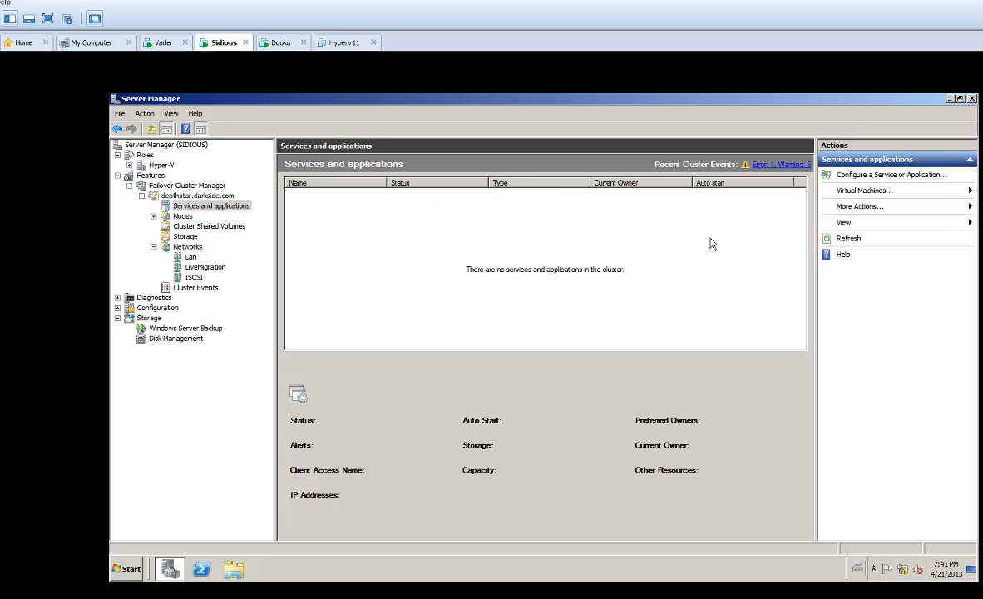
{"action": "left_click", "coordinate": [867, 192]}
{"action": "mouse_move", "coordinate": [899, 196]}
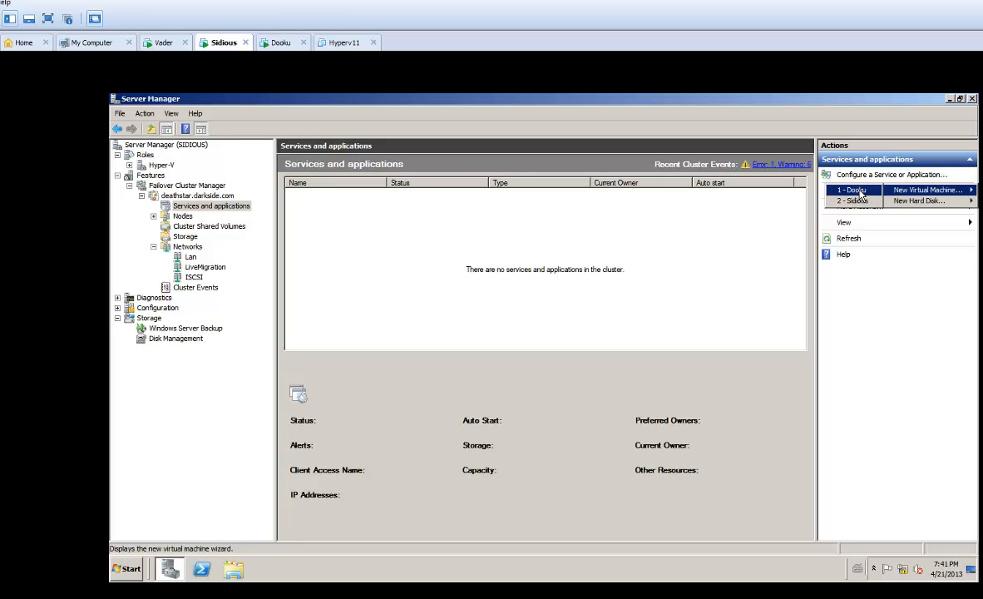
{"action": "left_click", "coordinate": [857, 192]}
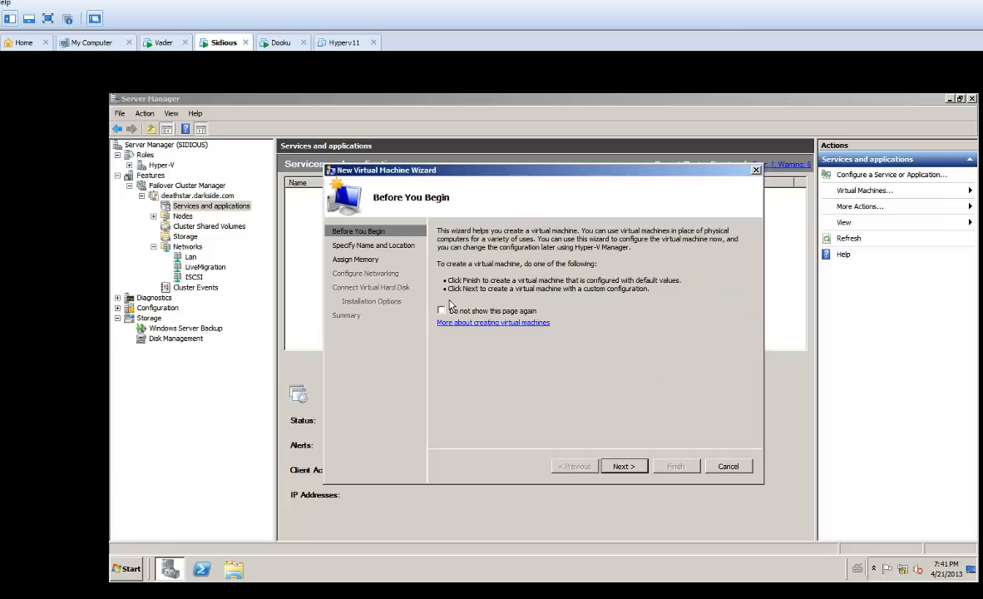
{"action": "left_click", "coordinate": [619, 468]}
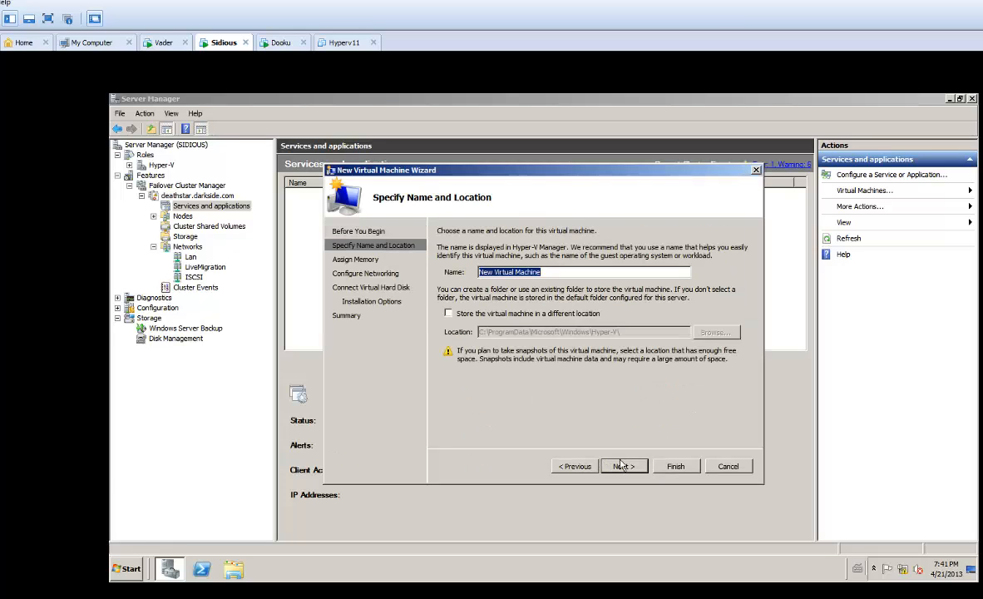
{"action": "key", "text": "BackSpace"}
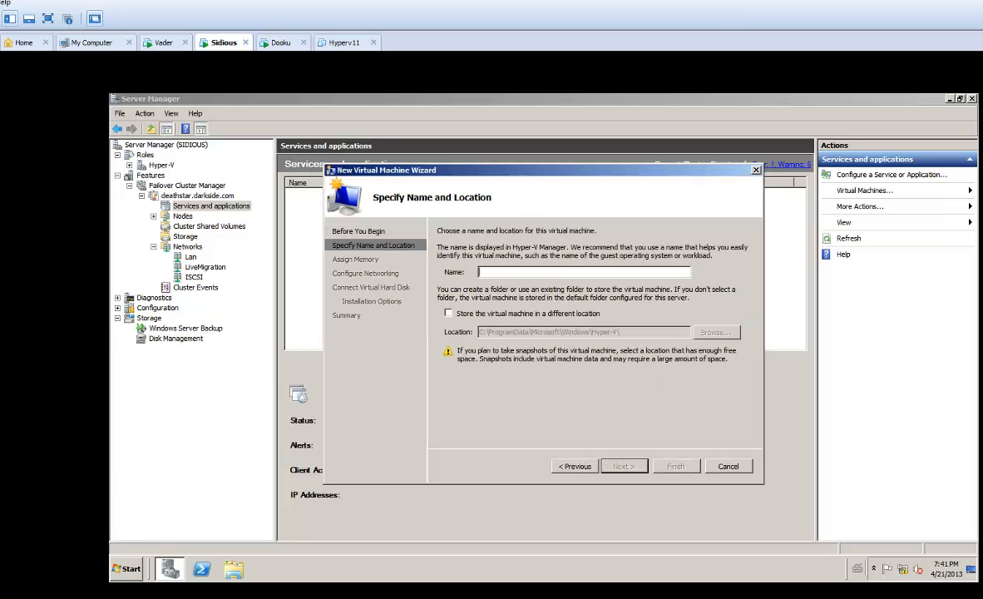
{"action": "type", "text": "Hyperv1"}
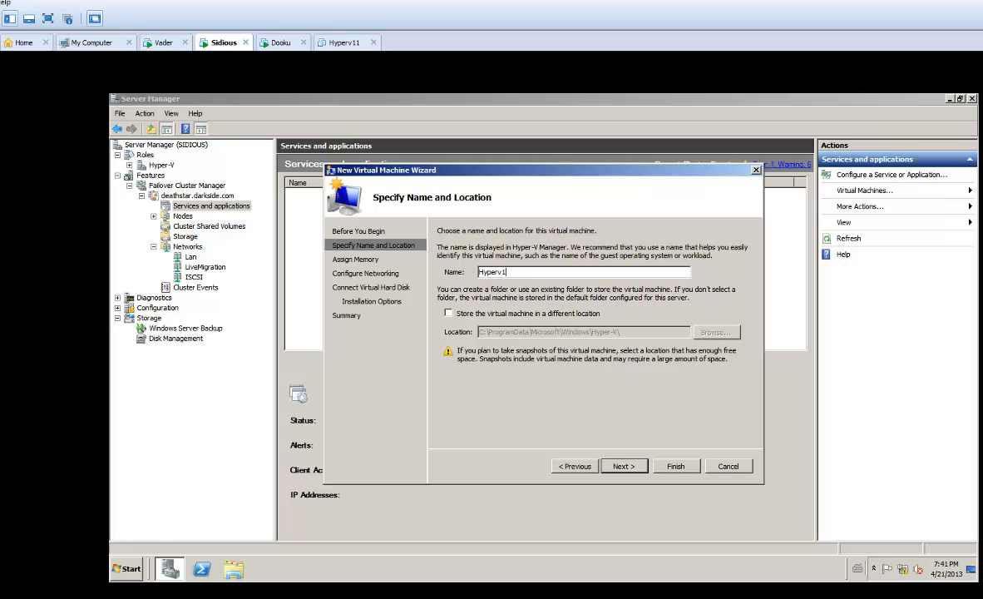
Step: Store the Hyperv1 virtual machine in a different location, choosing the folder C:\ClusterStorage\Volume1
{"action": "left_click", "coordinate": [449, 313]}
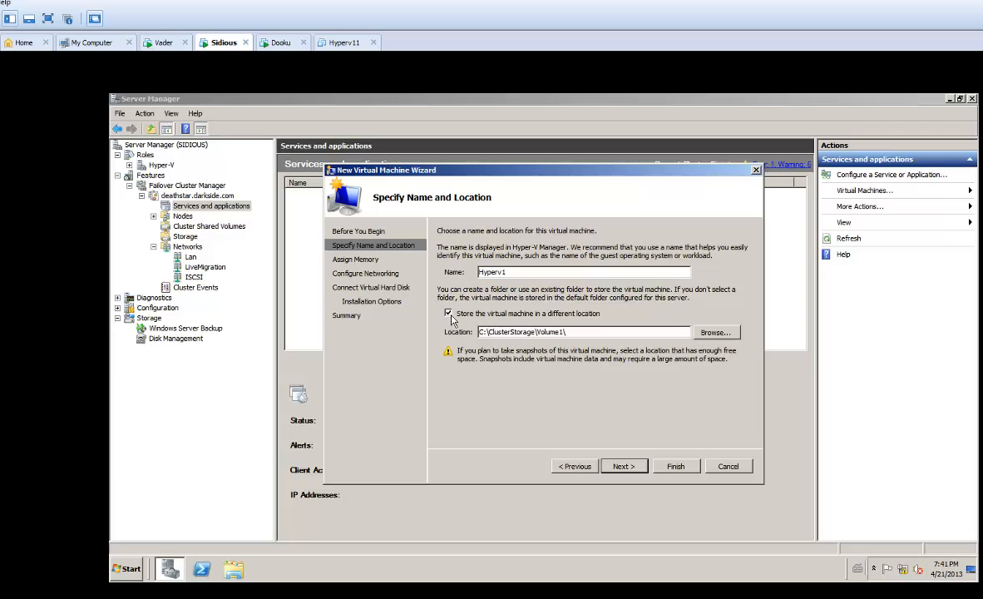
{"action": "left_click", "coordinate": [713, 333]}
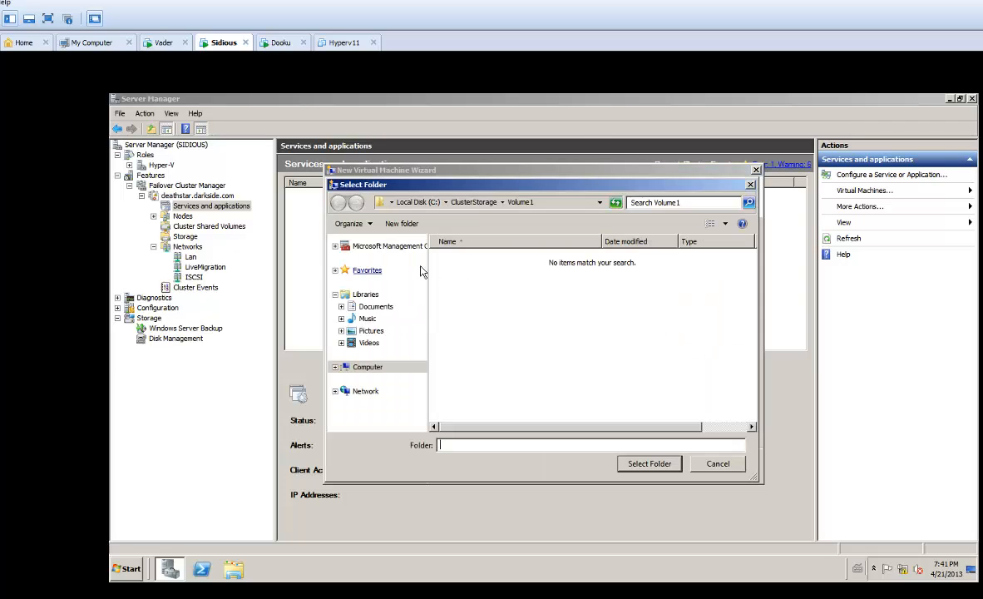
{"action": "left_click", "coordinate": [372, 367]}
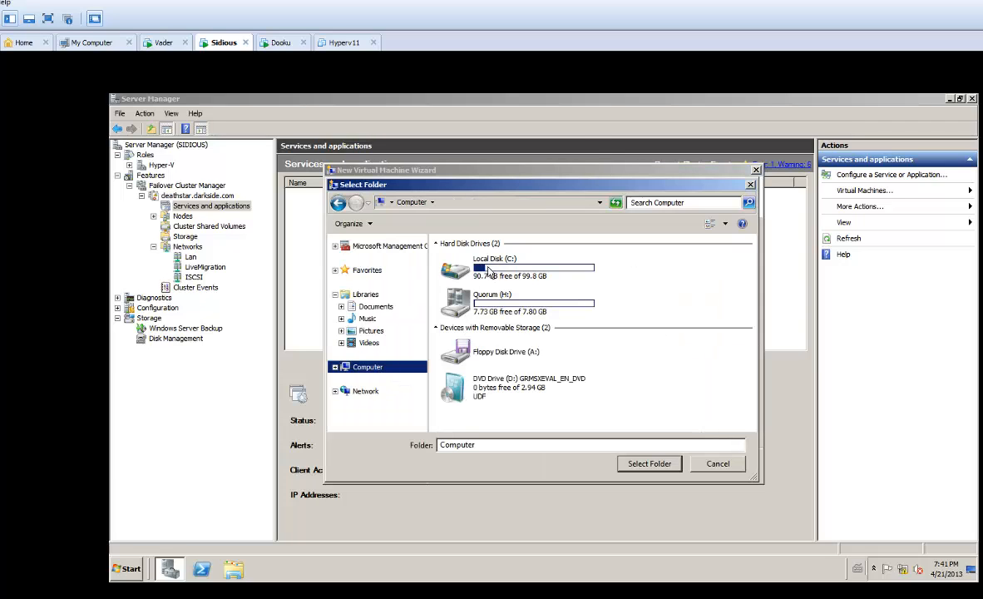
{"action": "double_click", "coordinate": [453, 252]}
{"action": "left_click", "coordinate": [474, 262]}
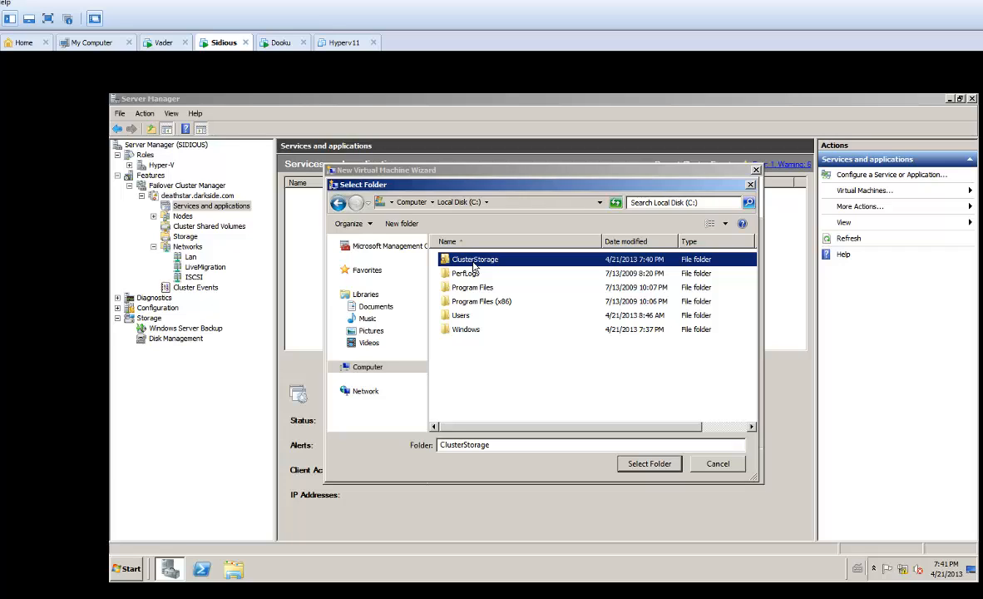
{"action": "double_click", "coordinate": [473, 262]}
{"action": "double_click", "coordinate": [471, 260]}
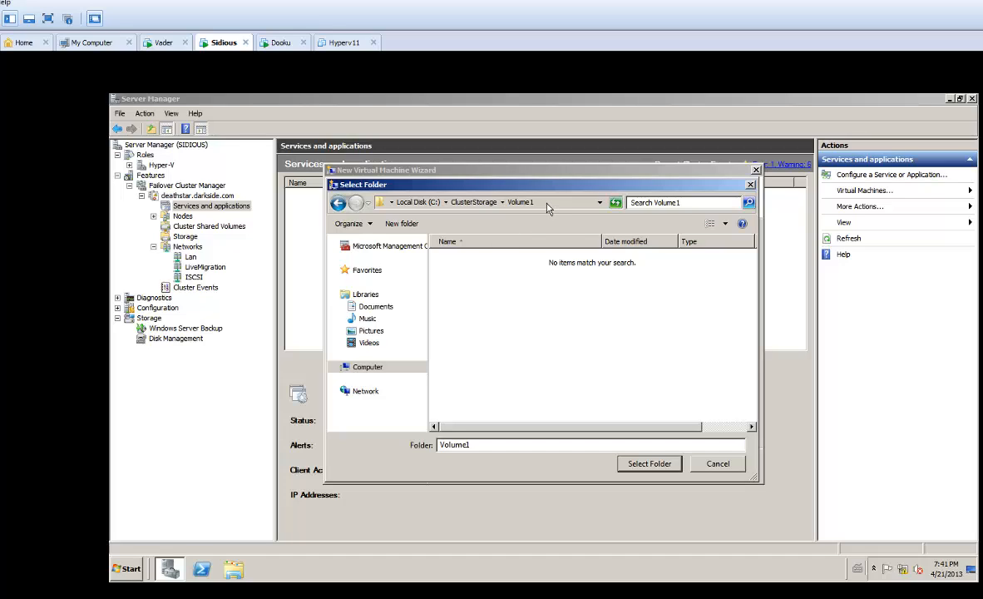
{"action": "left_click", "coordinate": [656, 463]}
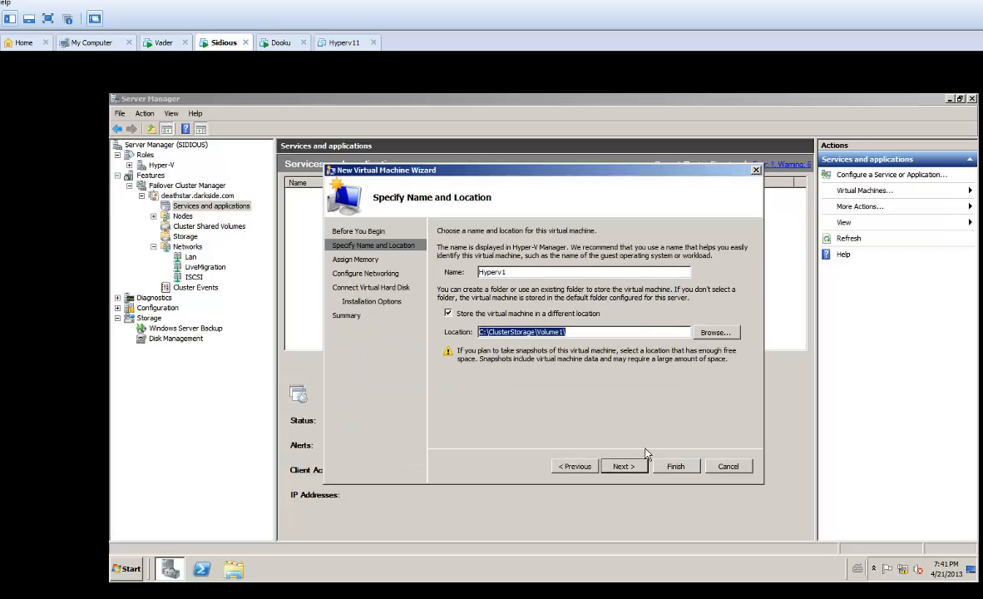
Step: Create Hyperv1 with default memory and disk settings, no network connection and the operating system installed later, and close the high availability summary
{"action": "left_click", "coordinate": [626, 466]}
{"action": "left_click", "coordinate": [625, 466]}
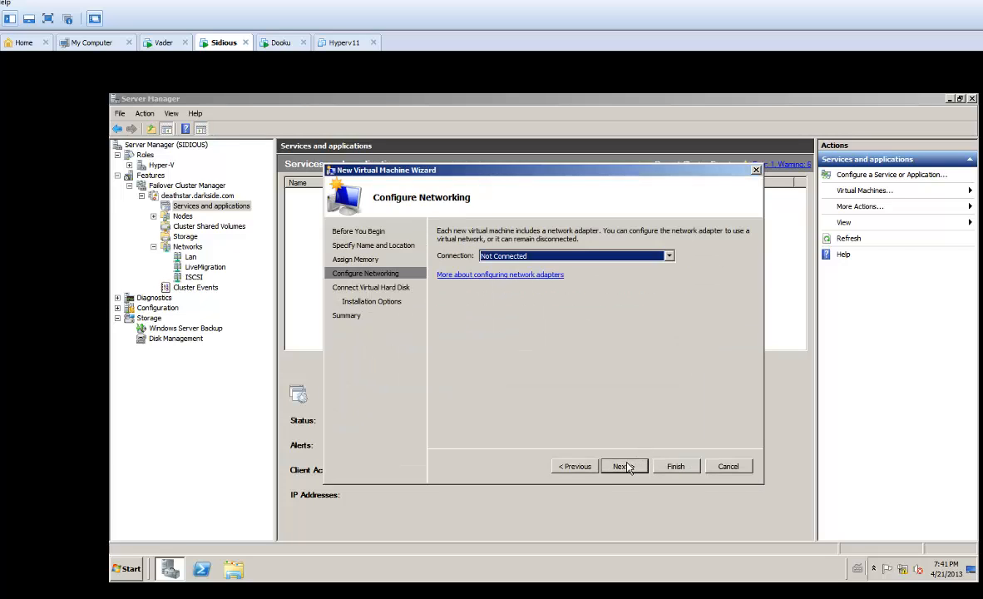
{"action": "left_click", "coordinate": [626, 468]}
{"action": "left_click", "coordinate": [625, 469]}
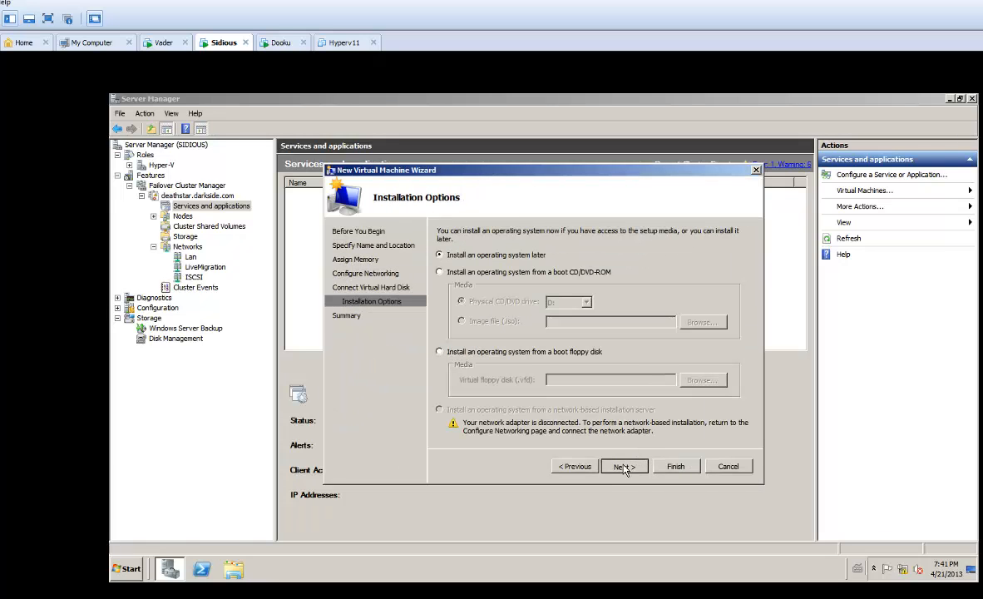
{"action": "left_click", "coordinate": [626, 468]}
{"action": "left_click", "coordinate": [676, 467]}
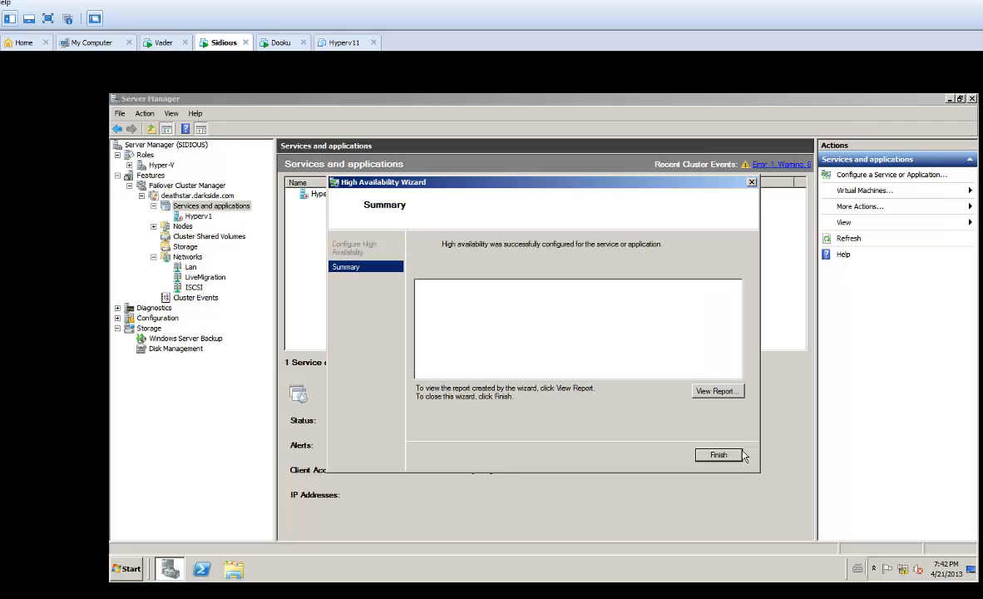
{"action": "left_click", "coordinate": [721, 456]}
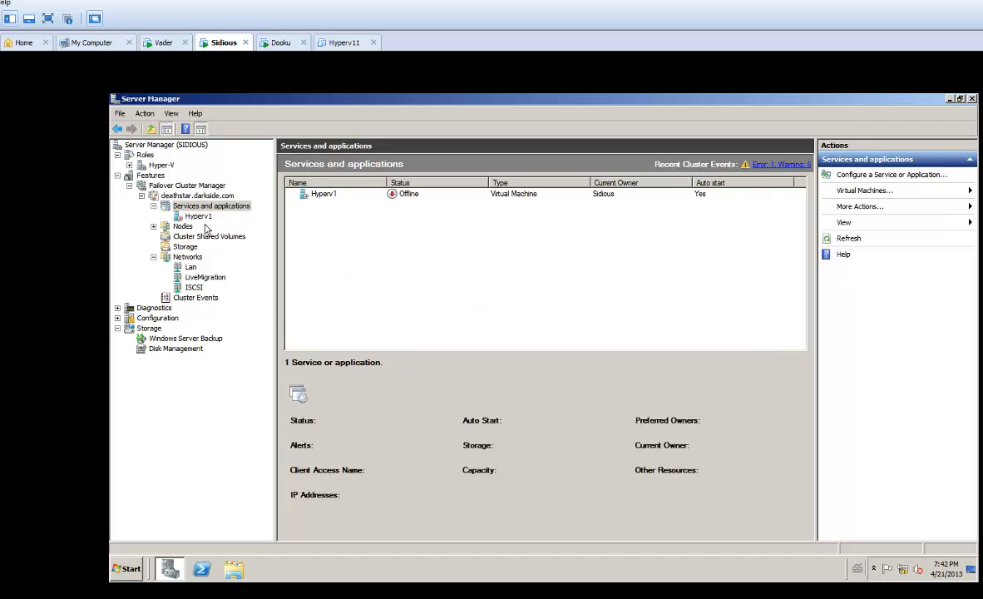
Step: In the properties of the Hyperv1 virtual machine resource, restrict live migration to the LiveMigration network by excluding ISCSI and Lan
{"action": "left_click", "coordinate": [197, 215]}
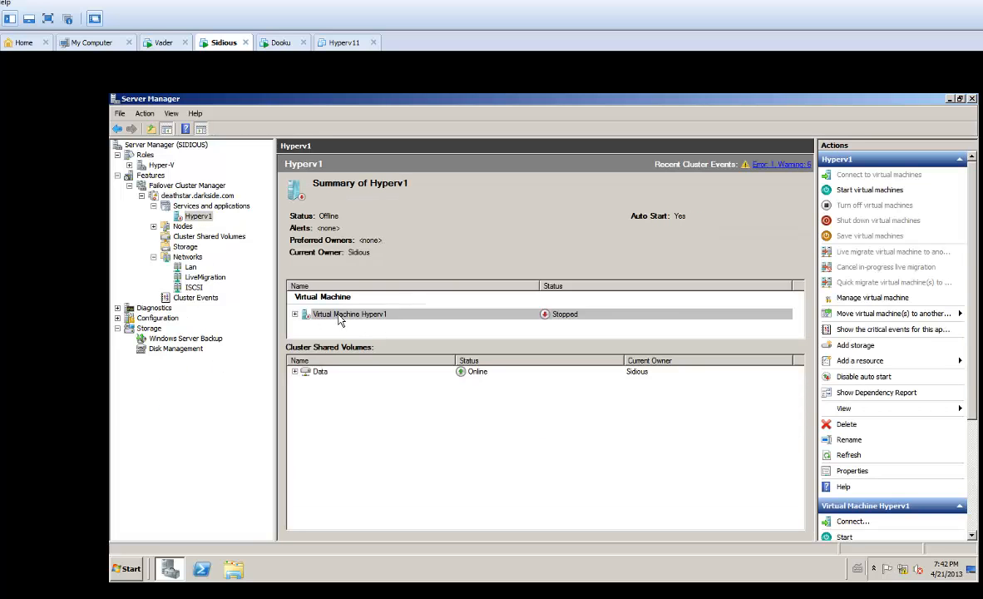
{"action": "right_click", "coordinate": [338, 316]}
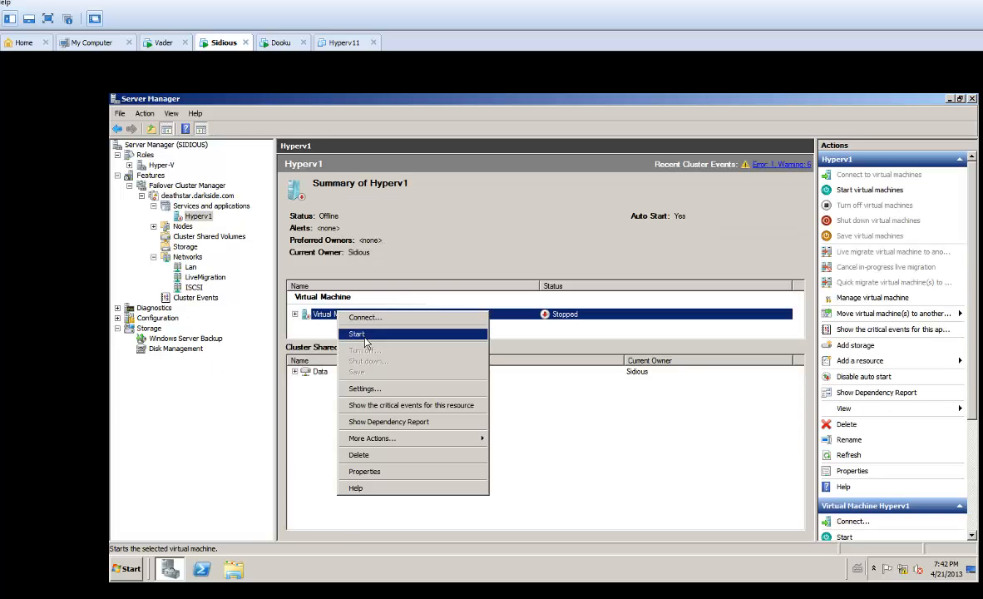
{"action": "left_click", "coordinate": [383, 473]}
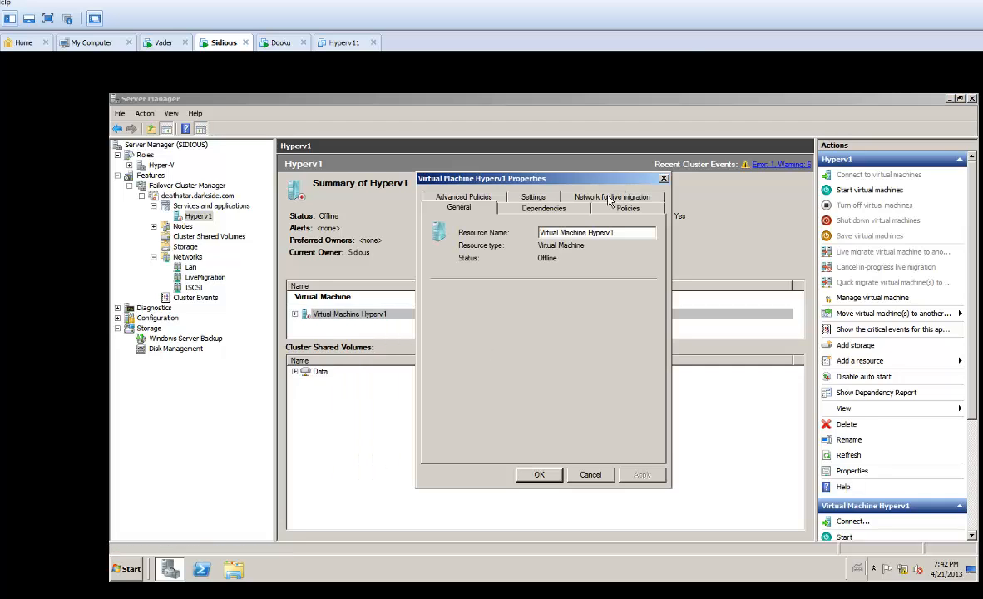
{"action": "left_click", "coordinate": [609, 201]}
{"action": "left_click", "coordinate": [439, 304]}
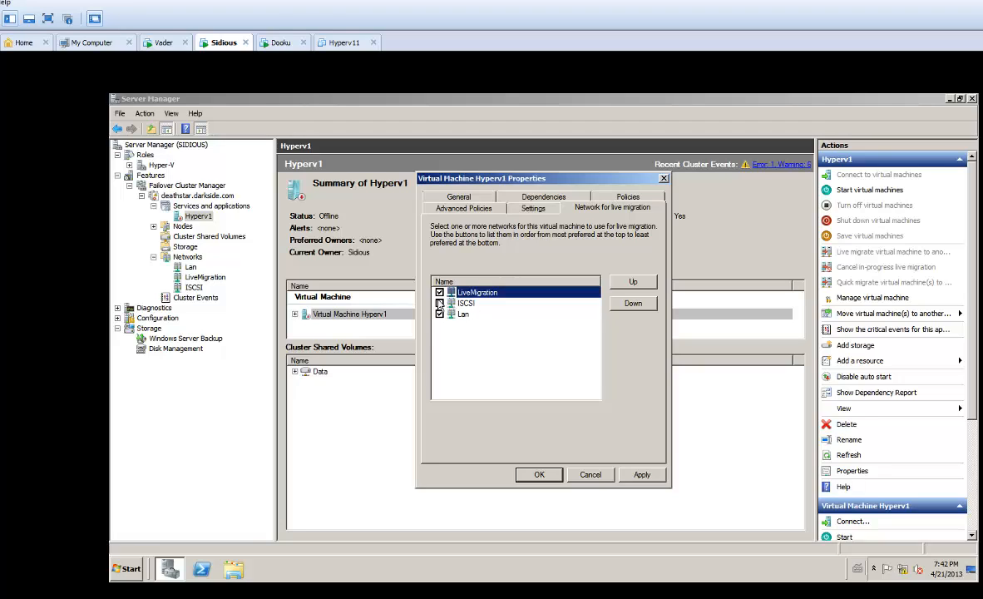
{"action": "left_click", "coordinate": [439, 313]}
{"action": "left_click", "coordinate": [631, 474]}
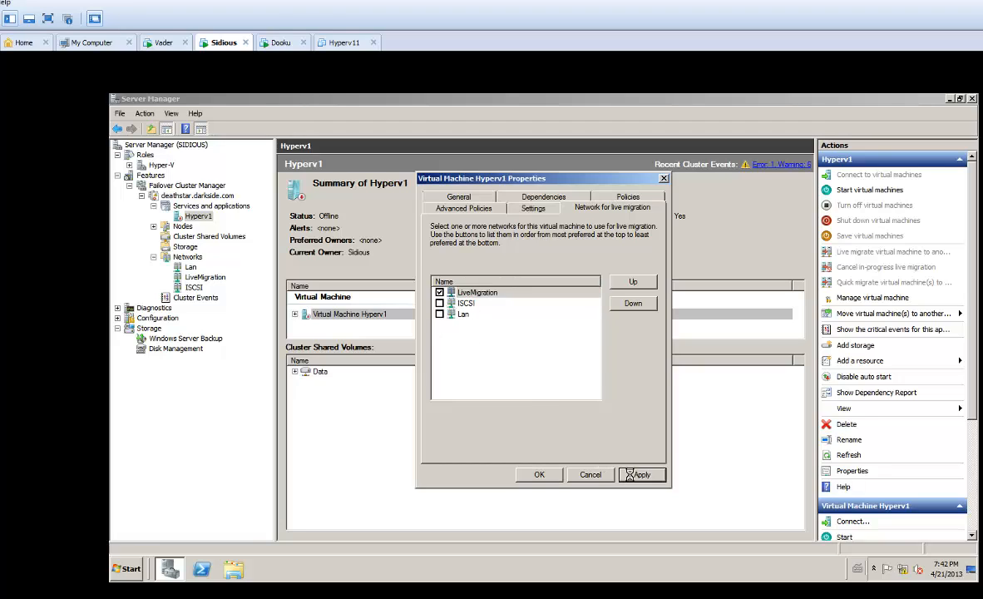
{"action": "left_click", "coordinate": [539, 475]}
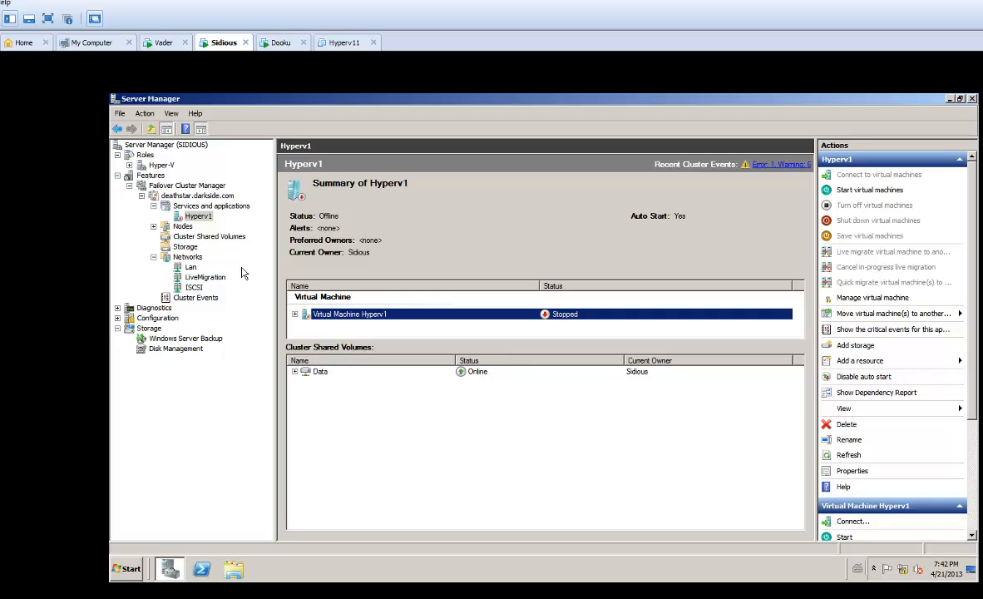
Step: Start the Hyperv1 virtual machine from the cluster's services and applications list
{"action": "left_click", "coordinate": [188, 206]}
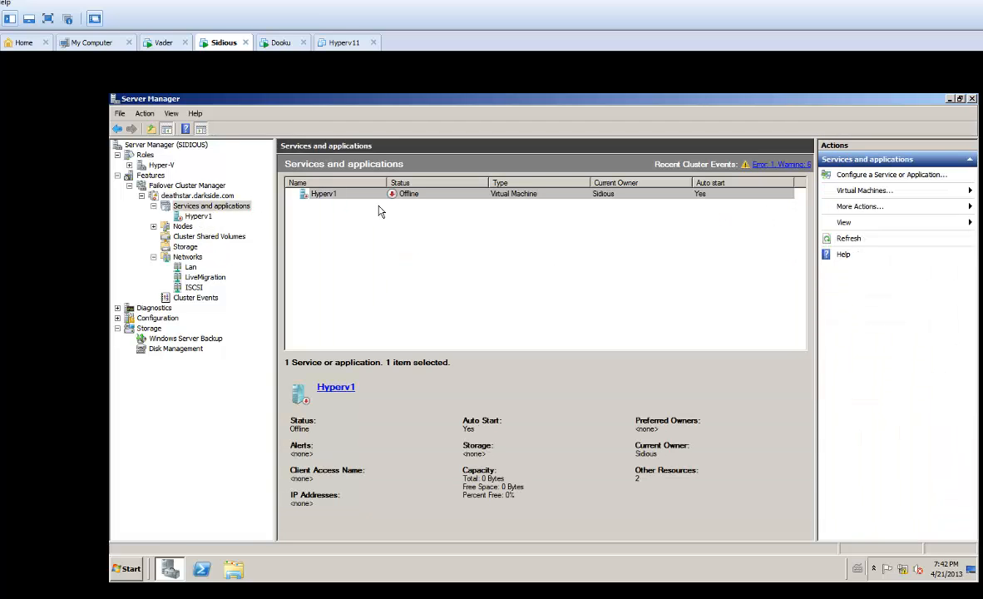
{"action": "left_click", "coordinate": [356, 194]}
{"action": "right_click", "coordinate": [375, 194]}
{"action": "left_click", "coordinate": [399, 210]}
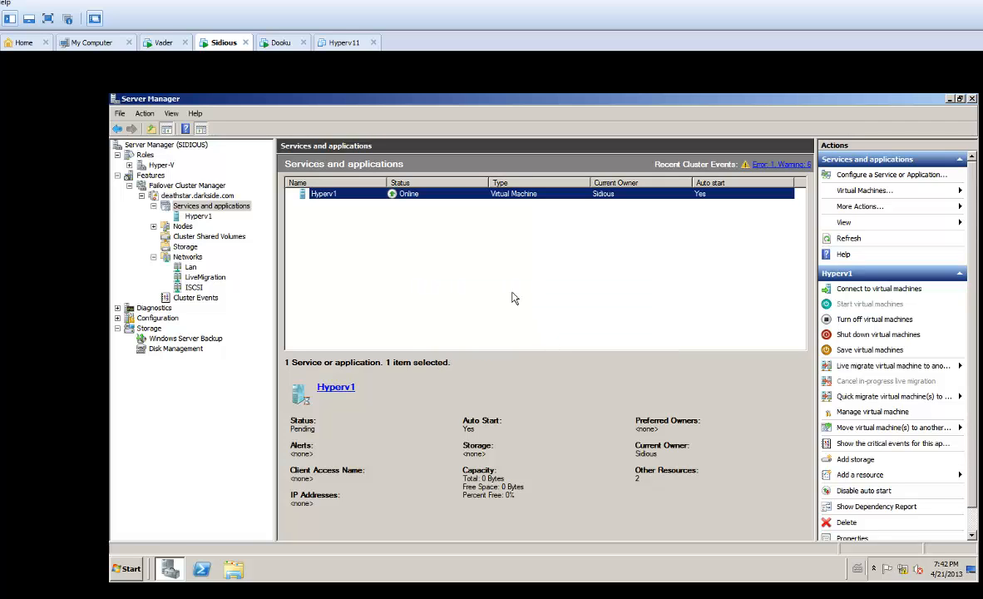
Step: Live migrate Hyperv1 to node Dooku and widen the Status column to follow the migration
{"action": "right_click", "coordinate": [434, 191]}
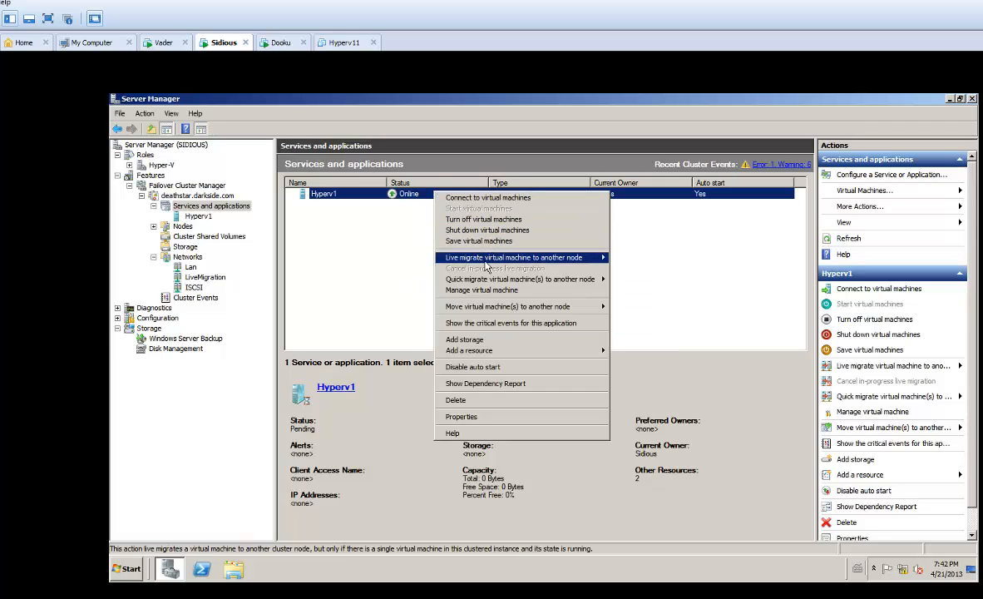
{"action": "mouse_move", "coordinate": [489, 258]}
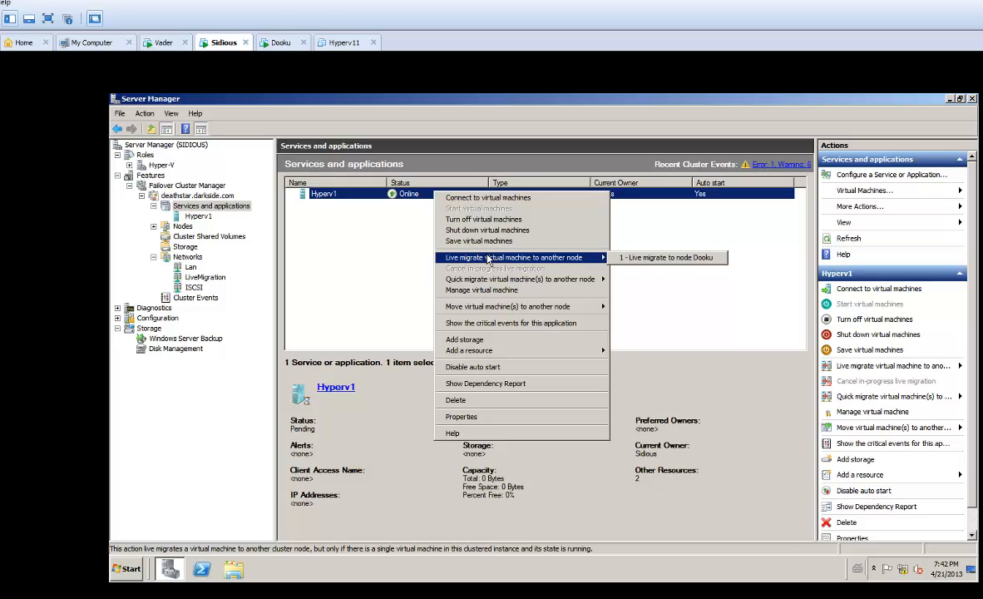
{"action": "left_click", "coordinate": [666, 258]}
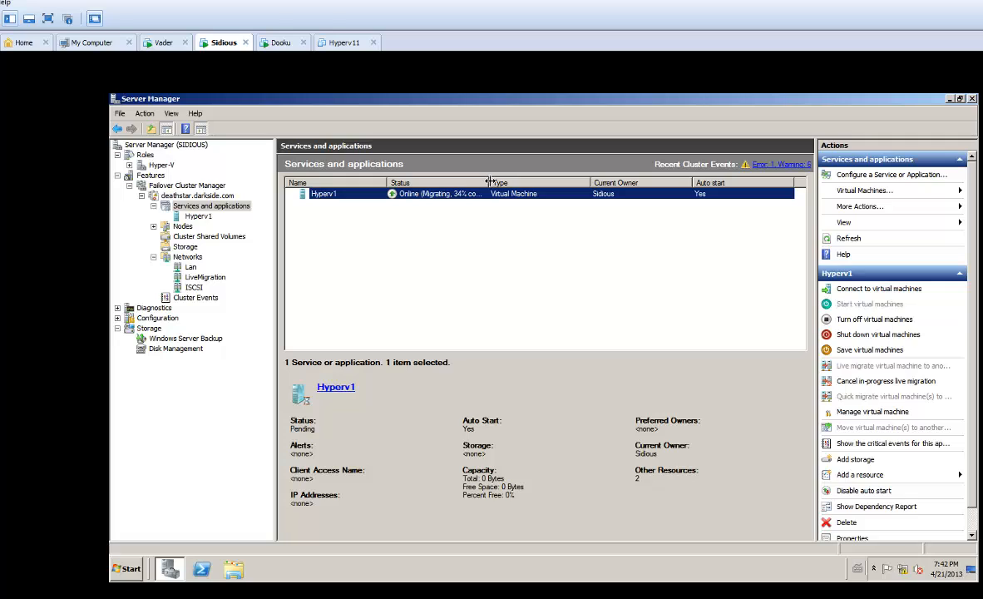
{"action": "left_click_drag", "start_coordinate": [490, 181], "coordinate": [508, 181]}
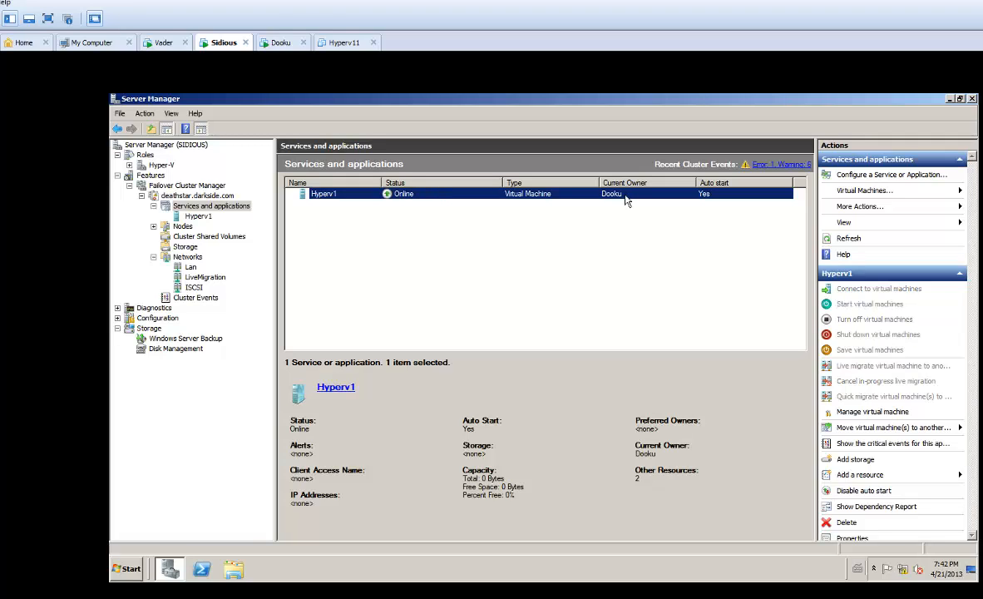
Step: Live migrate Hyperv1 back to node Sidious and check it among the SIDIOUS virtual machines in Hyper-V Manager
{"action": "right_click", "coordinate": [427, 192]}
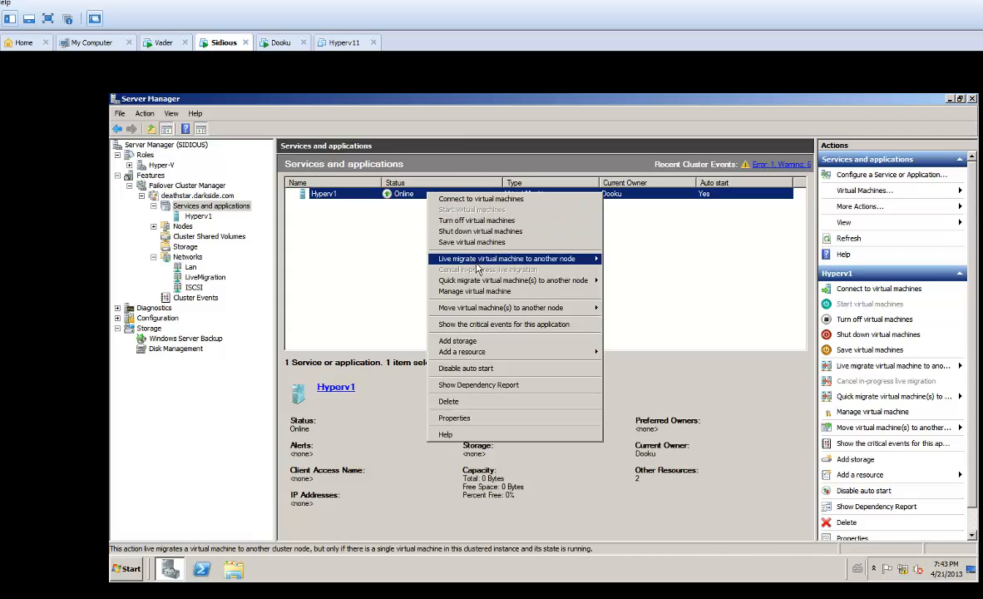
{"action": "mouse_move", "coordinate": [593, 263]}
{"action": "left_click", "coordinate": [630, 261]}
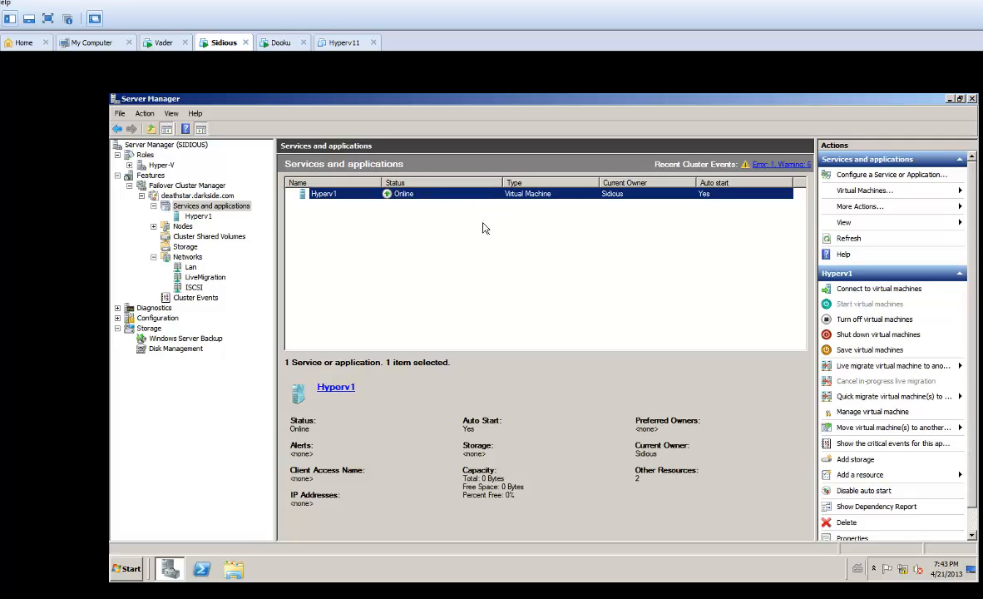
{"action": "left_click", "coordinate": [129, 164]}
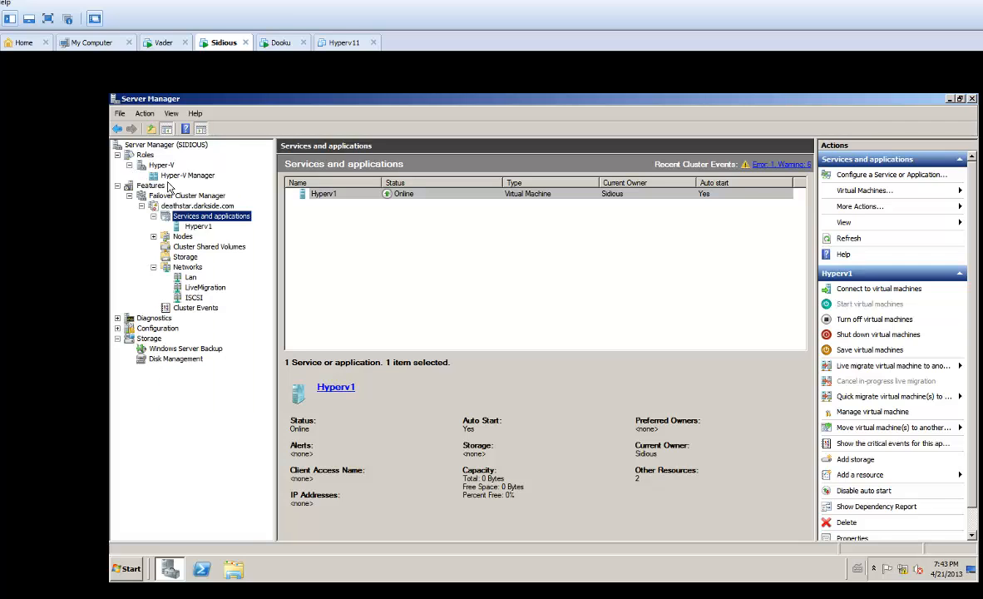
{"action": "left_click", "coordinate": [168, 177]}
{"action": "left_click", "coordinate": [175, 185]}
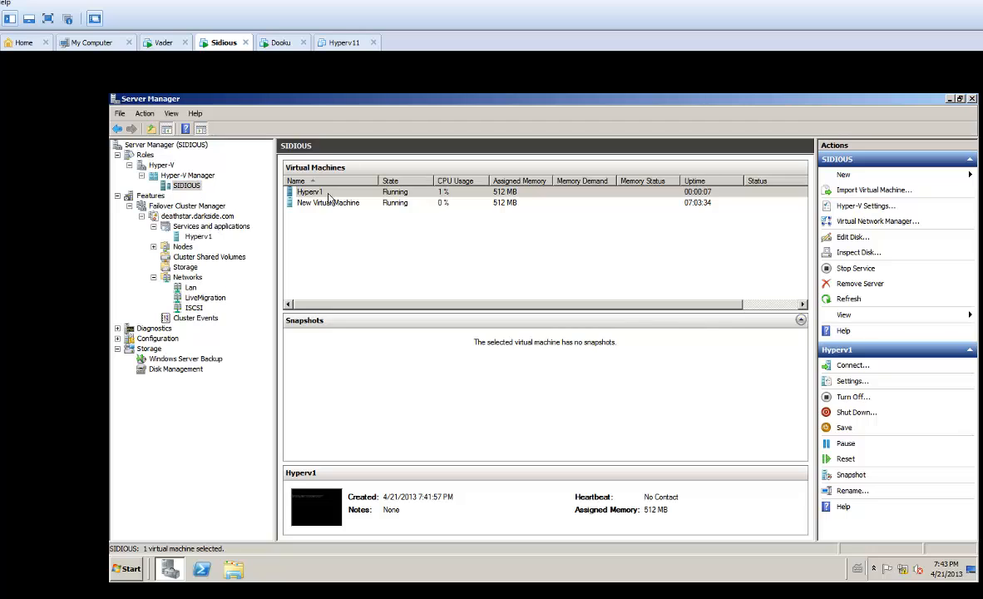
{"action": "left_click", "coordinate": [329, 194]}
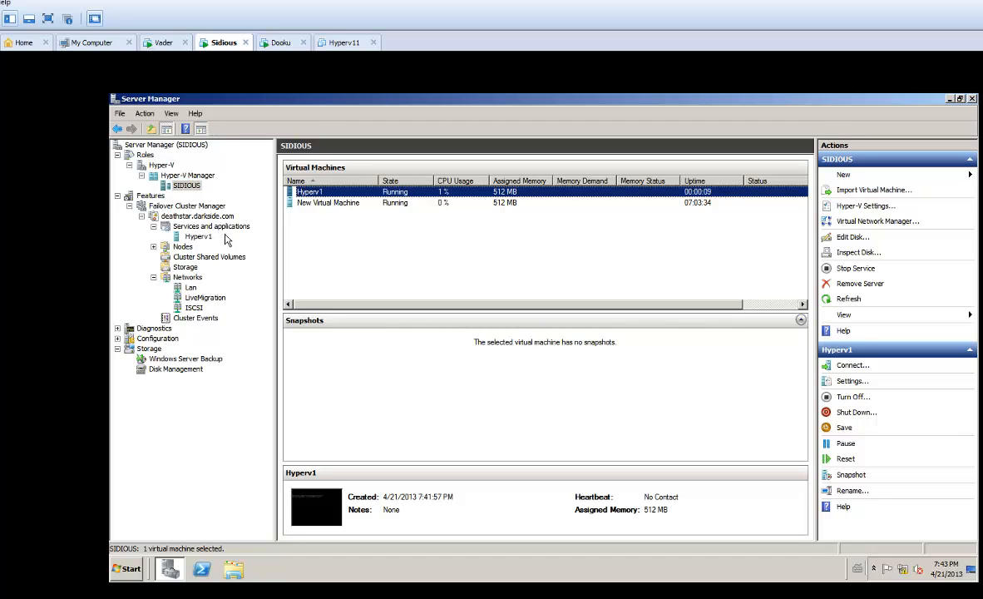
Step: Live migrate Hyperv1 to node Dooku, then check the SIDIOUS virtual machines list and the Hyperv1 cluster summary
{"action": "left_click", "coordinate": [212, 226]}
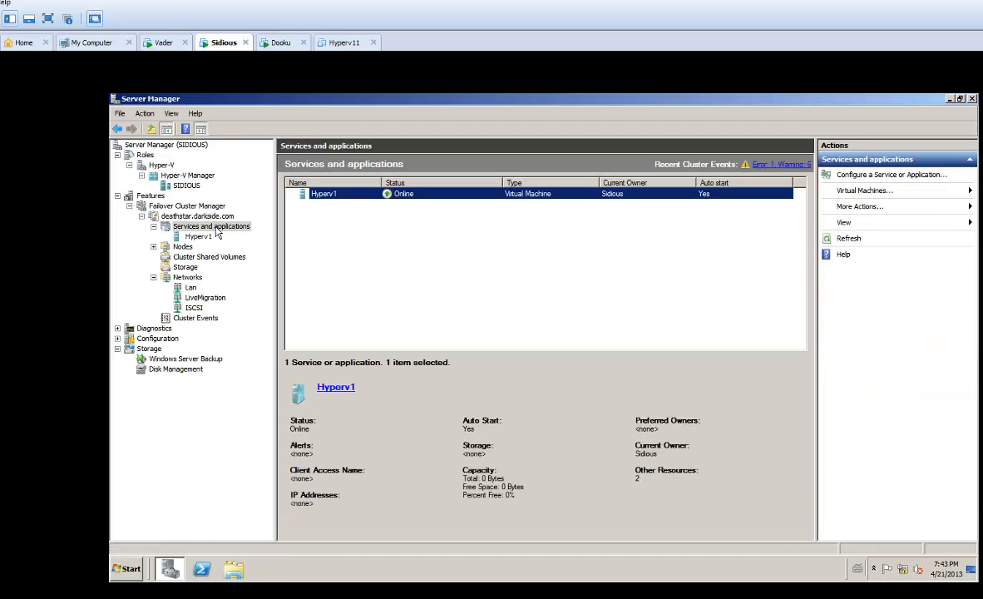
{"action": "right_click", "coordinate": [370, 194]}
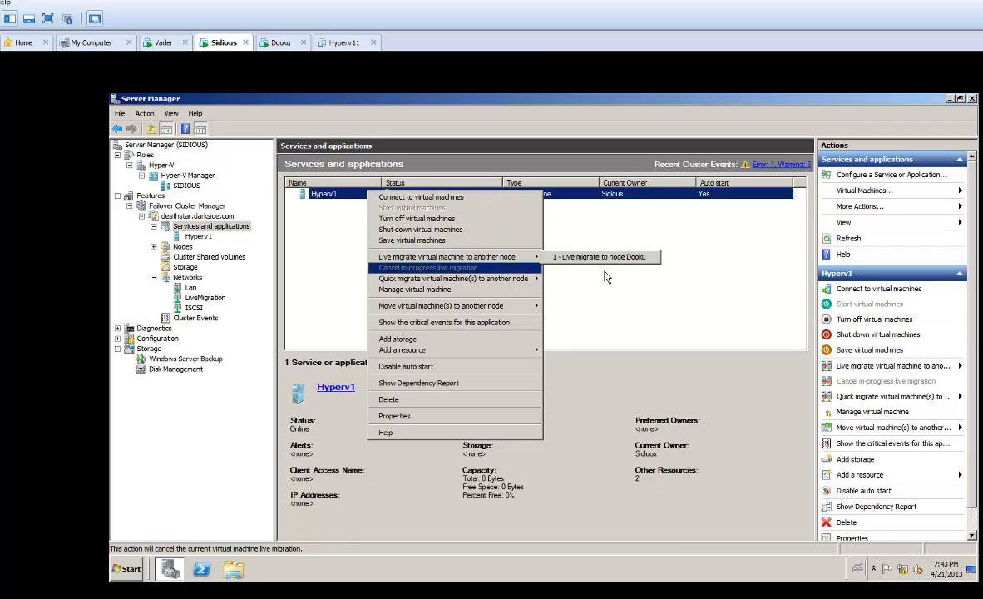
{"action": "mouse_move", "coordinate": [499, 256]}
{"action": "left_click", "coordinate": [574, 258]}
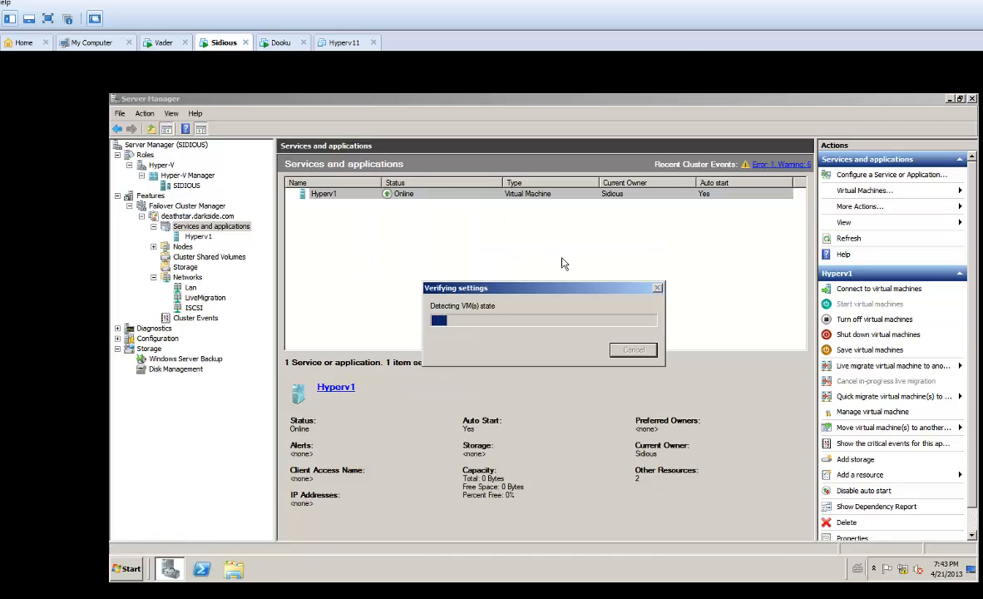
{"action": "left_click", "coordinate": [191, 185]}
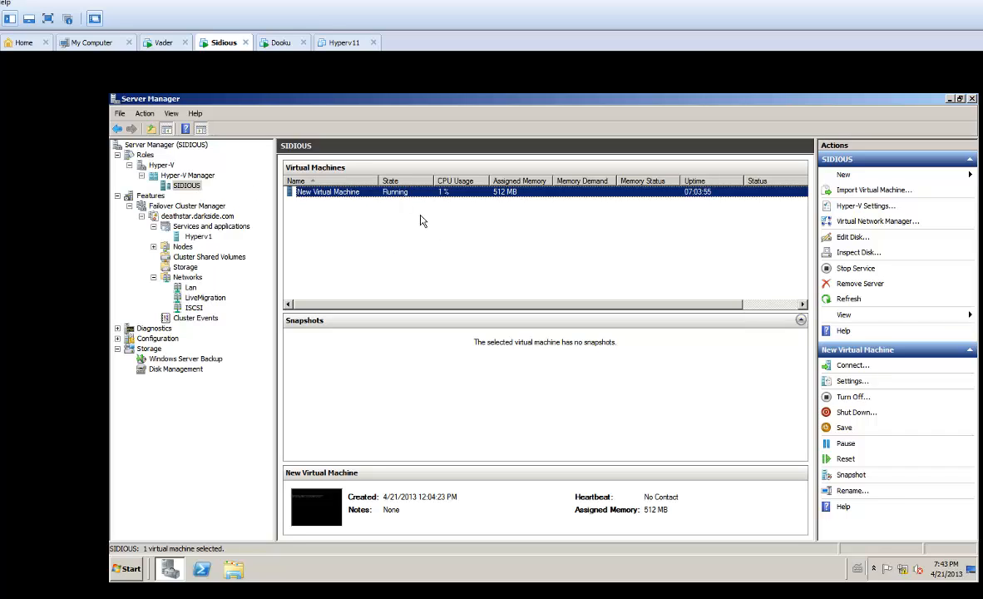
{"action": "left_click", "coordinate": [198, 237]}
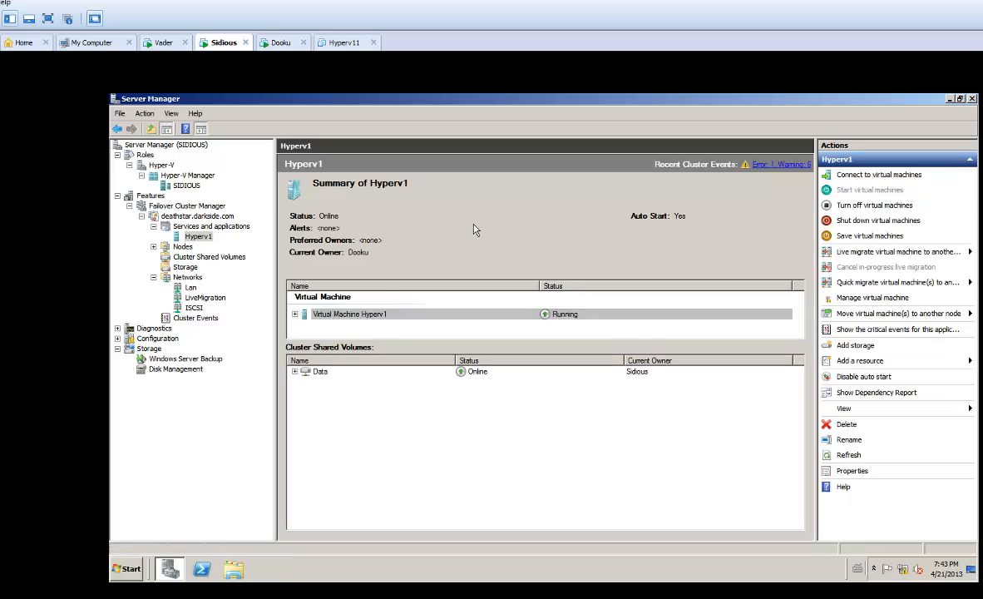
Step: Quick migrate the Hyperv1 virtual machine to node Sidious from the cluster's services and applications list
{"action": "left_click", "coordinate": [208, 226]}
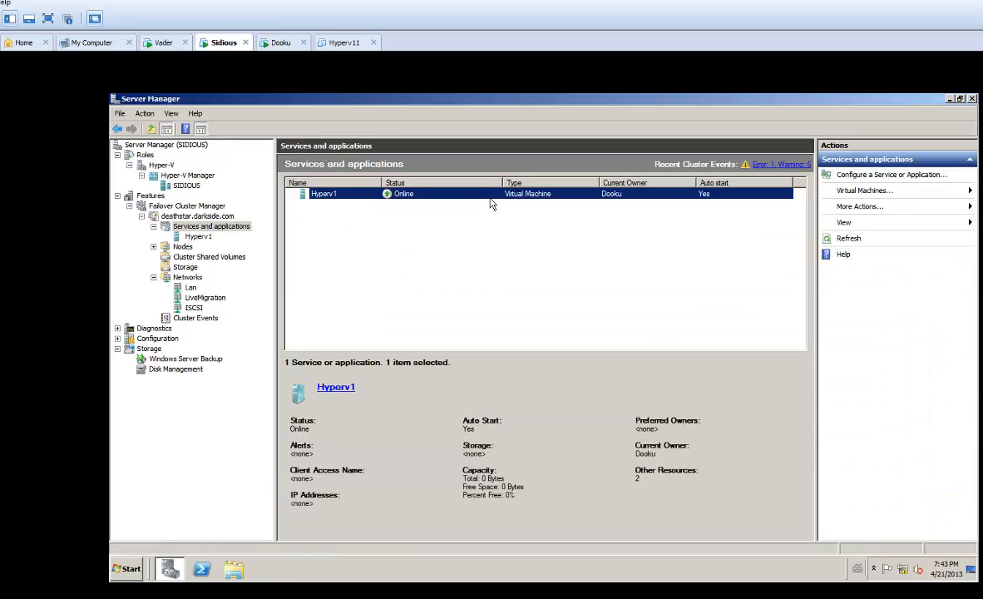
{"action": "right_click", "coordinate": [485, 193]}
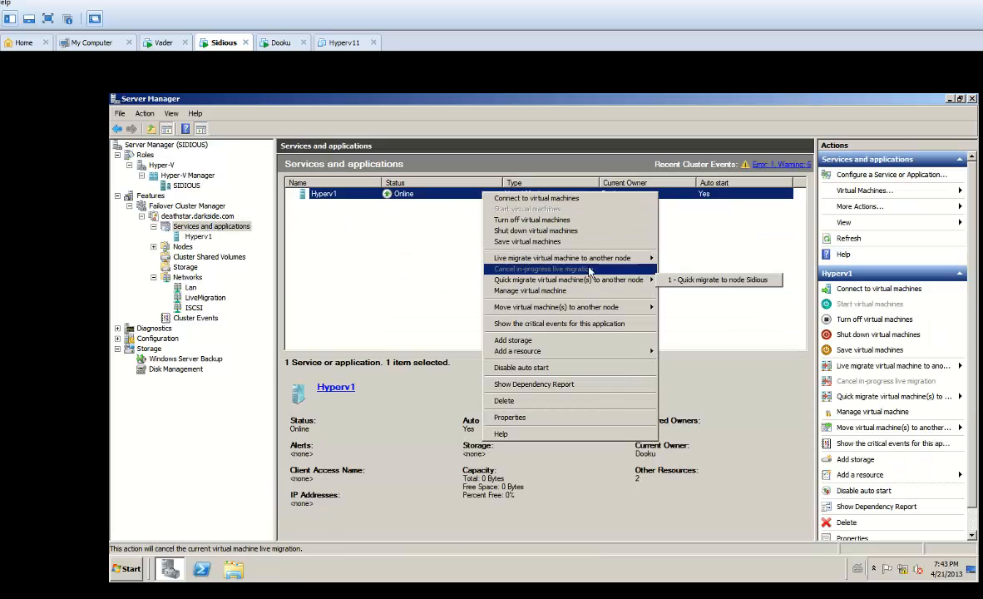
{"action": "left_click", "coordinate": [680, 280]}
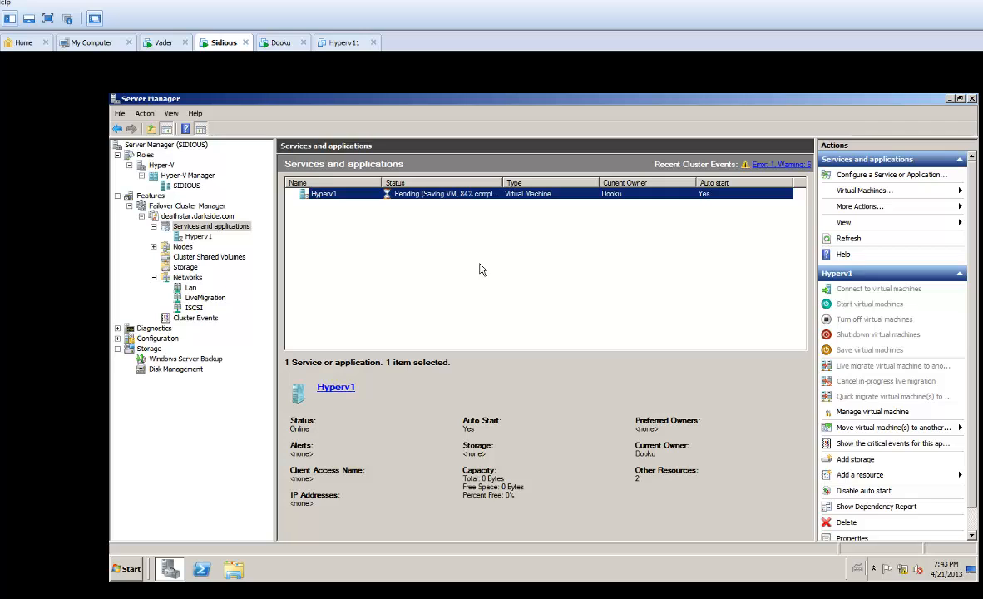
Step: Move the Hyperv1 virtual machine from Sidious to the other cluster node using the ordinary move operation instead of live or quick migration
{"action": "right_click", "coordinate": [440, 194]}
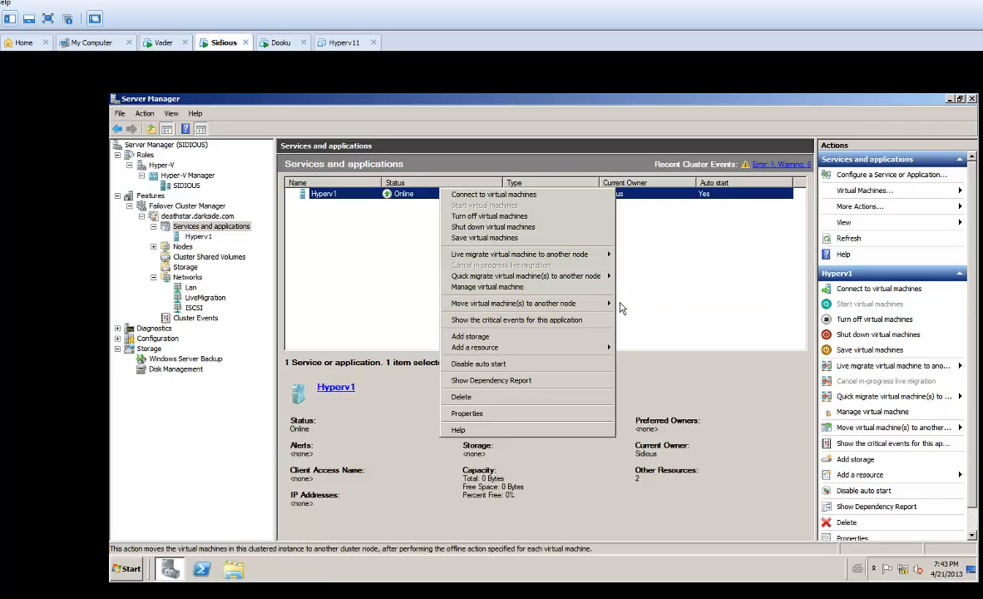
{"action": "mouse_move", "coordinate": [599, 303]}
{"action": "left_click", "coordinate": [636, 303]}
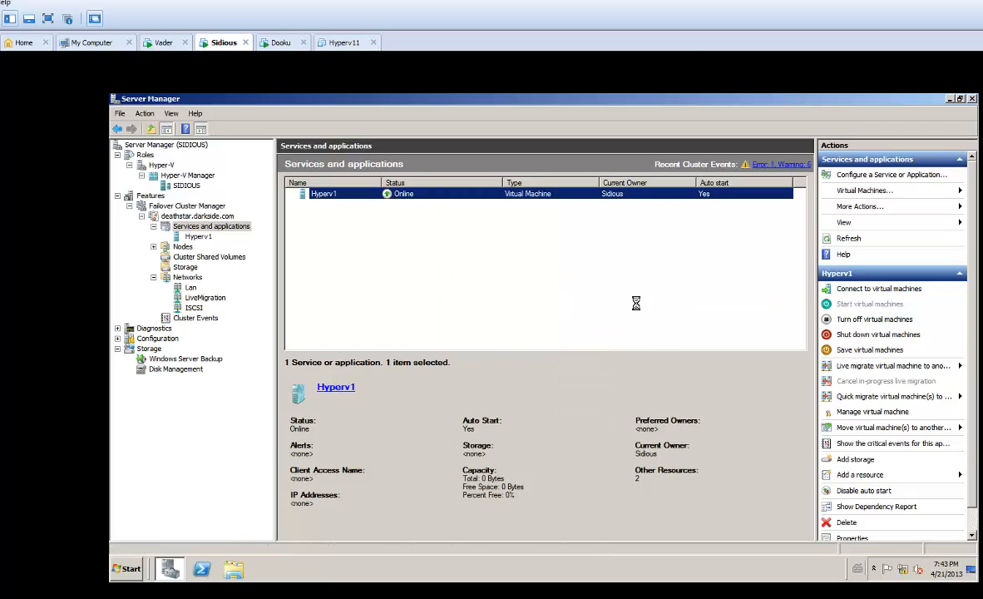